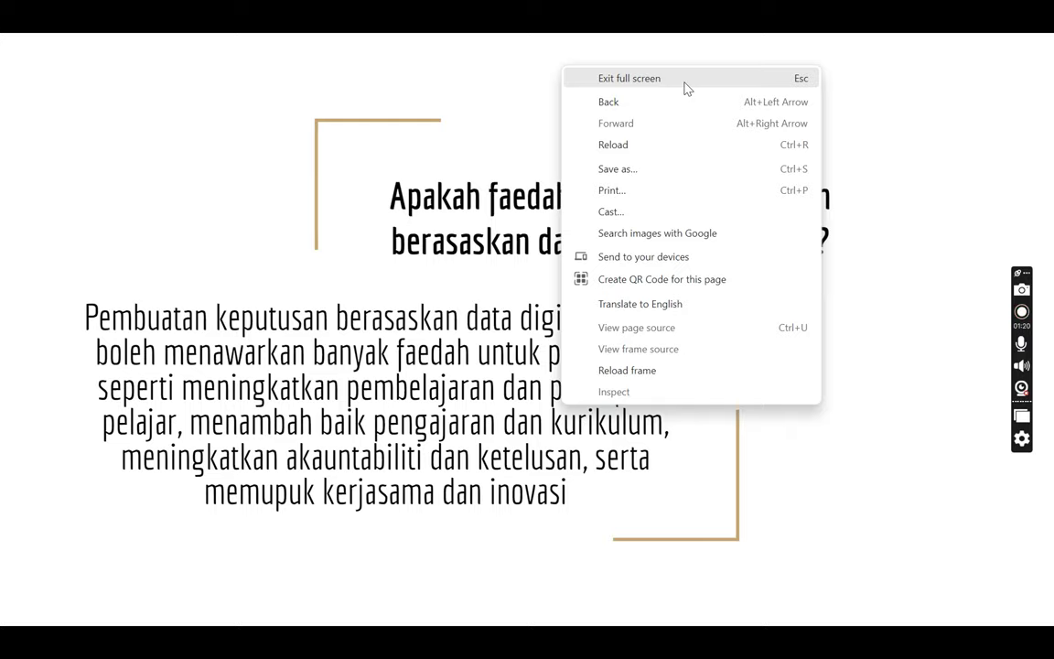
Step: Switch to the PROJEK NEARMISS MACRO workbook in Excel and select the first NAMA MURID entry cell, A2
{"action": "mouse_move", "coordinate": [752, 639]}
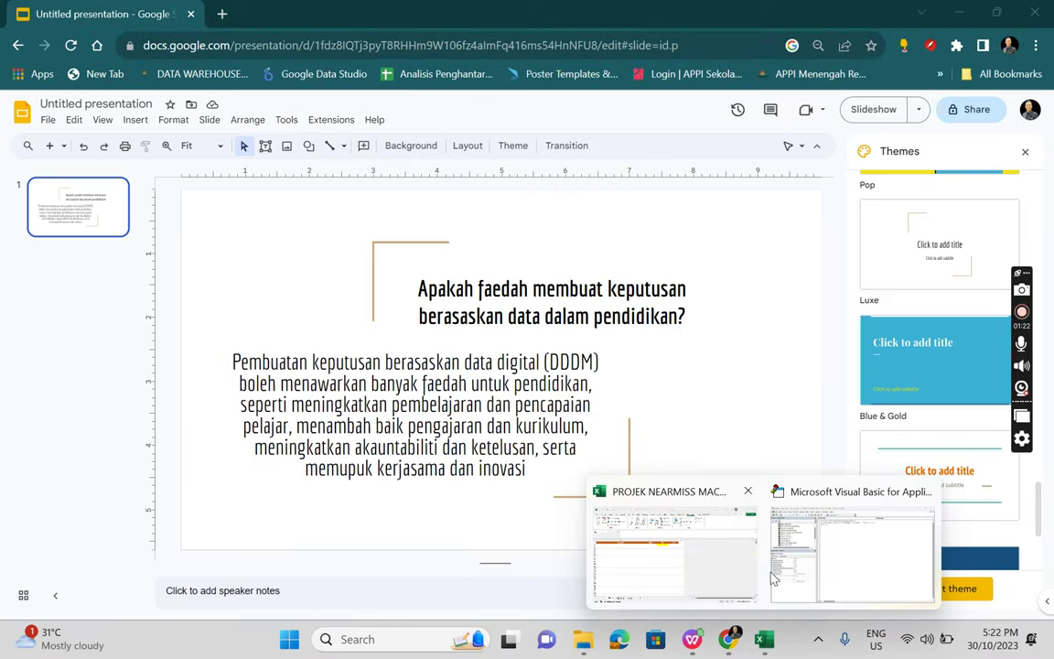
{"action": "left_click", "coordinate": [691, 555]}
{"action": "left_click", "coordinate": [304, 365]}
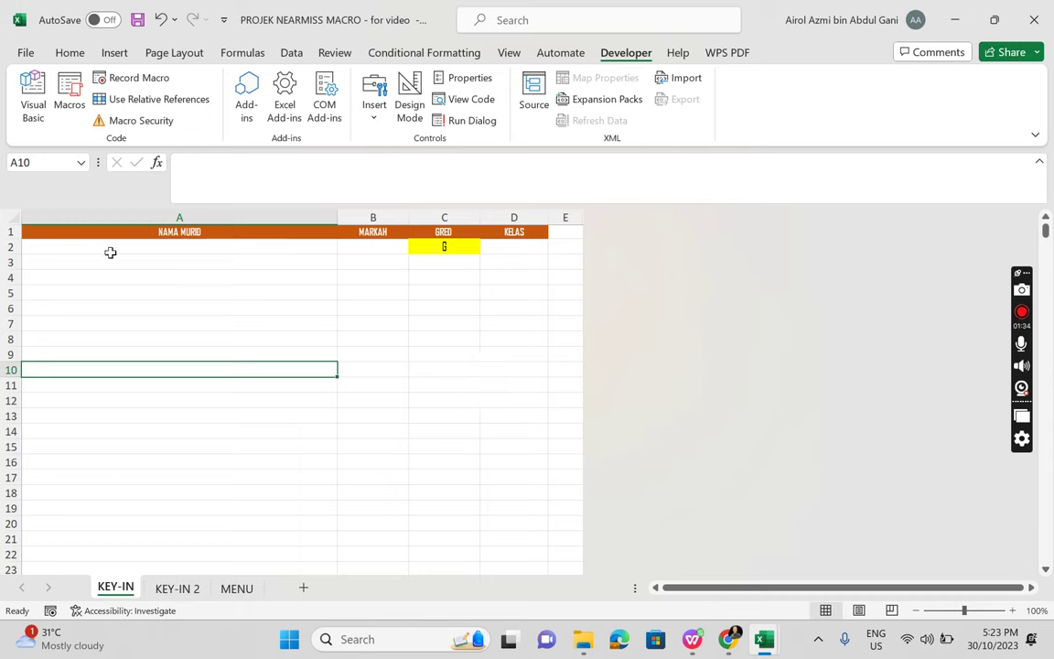
{"action": "left_click", "coordinate": [191, 246]}
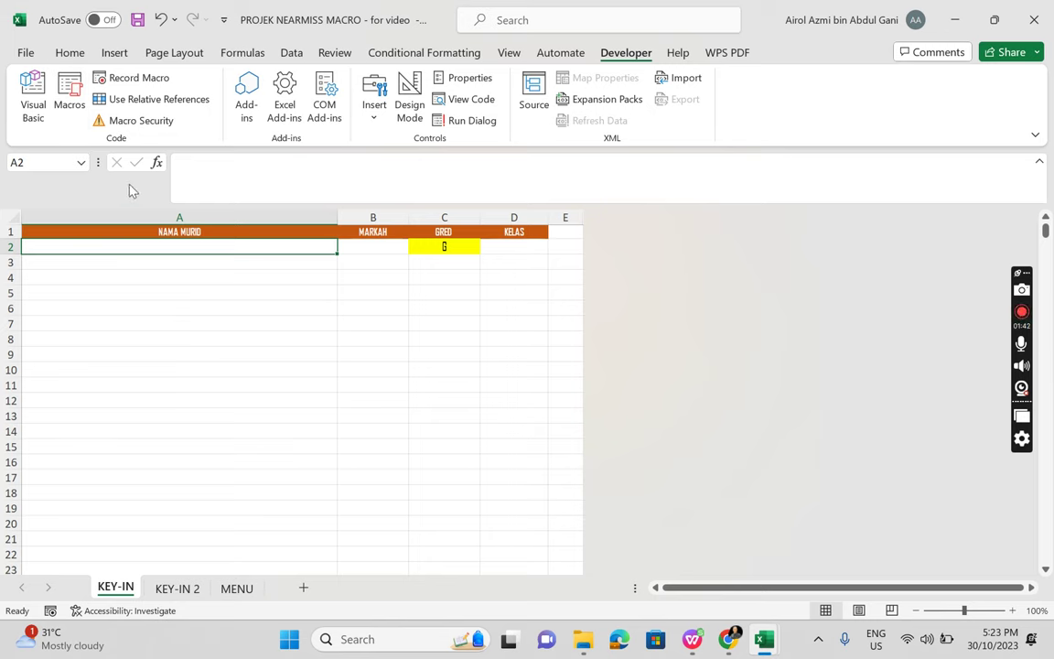
Step: Check the Macro Settings in Excel's Trust Center and accept them
{"action": "left_click", "coordinate": [25, 52]}
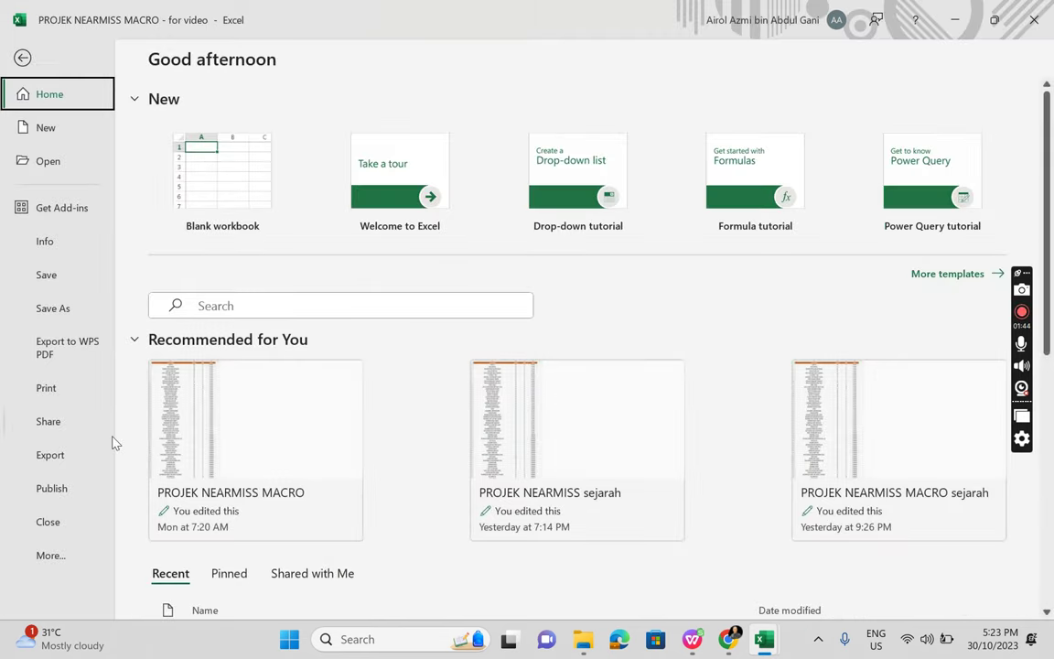
{"action": "left_click", "coordinate": [55, 554]}
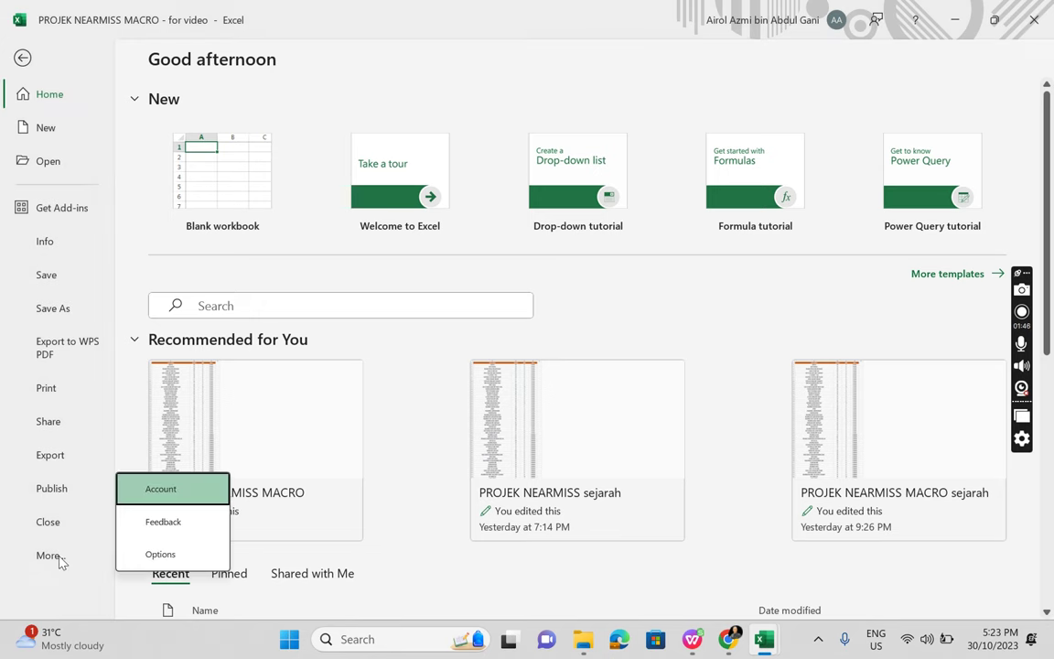
{"action": "left_click", "coordinate": [160, 554]}
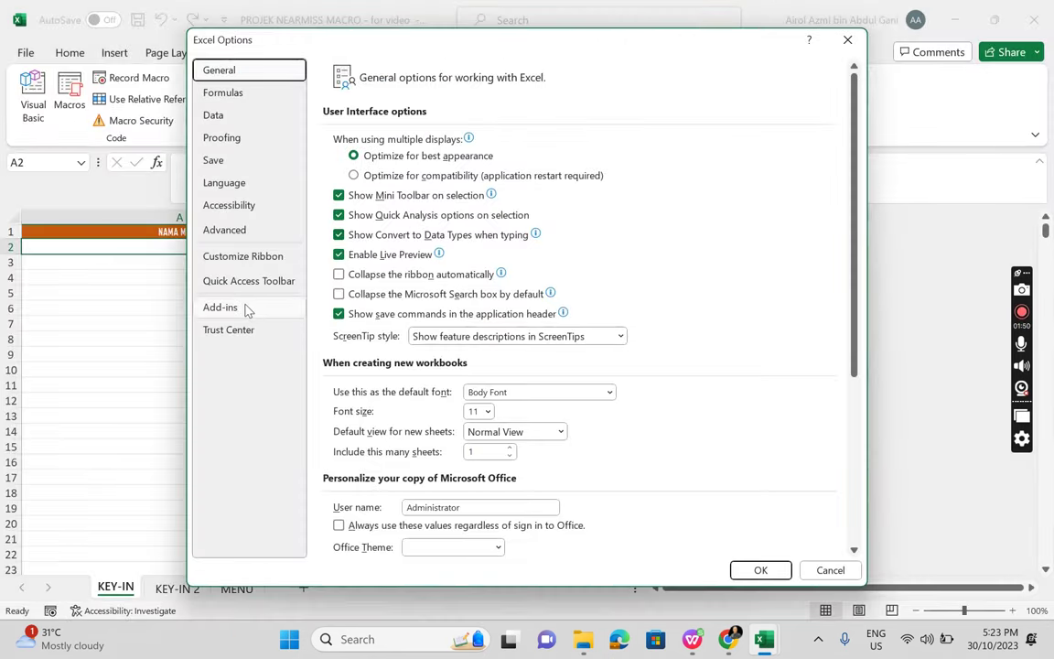
{"action": "left_click", "coordinate": [252, 331]}
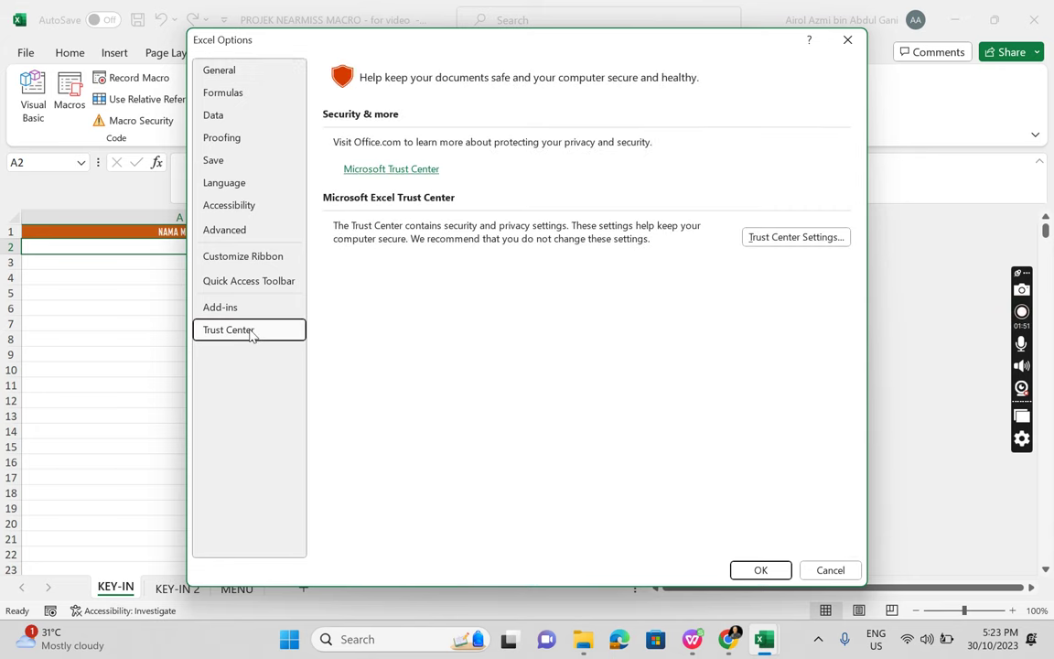
{"action": "left_click", "coordinate": [823, 240]}
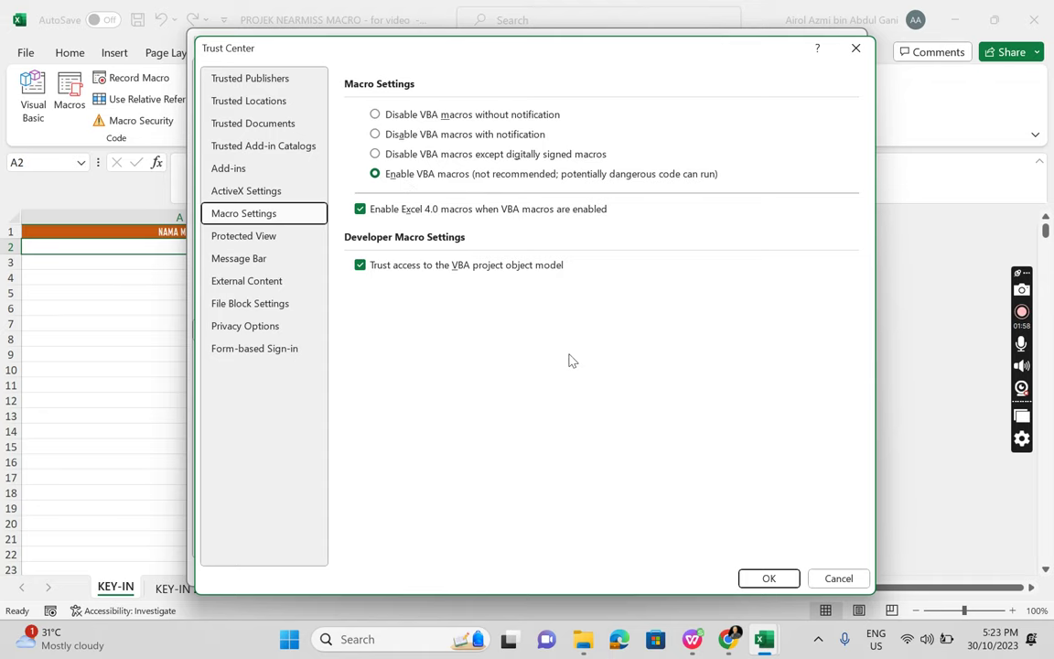
{"action": "left_click", "coordinate": [767, 579]}
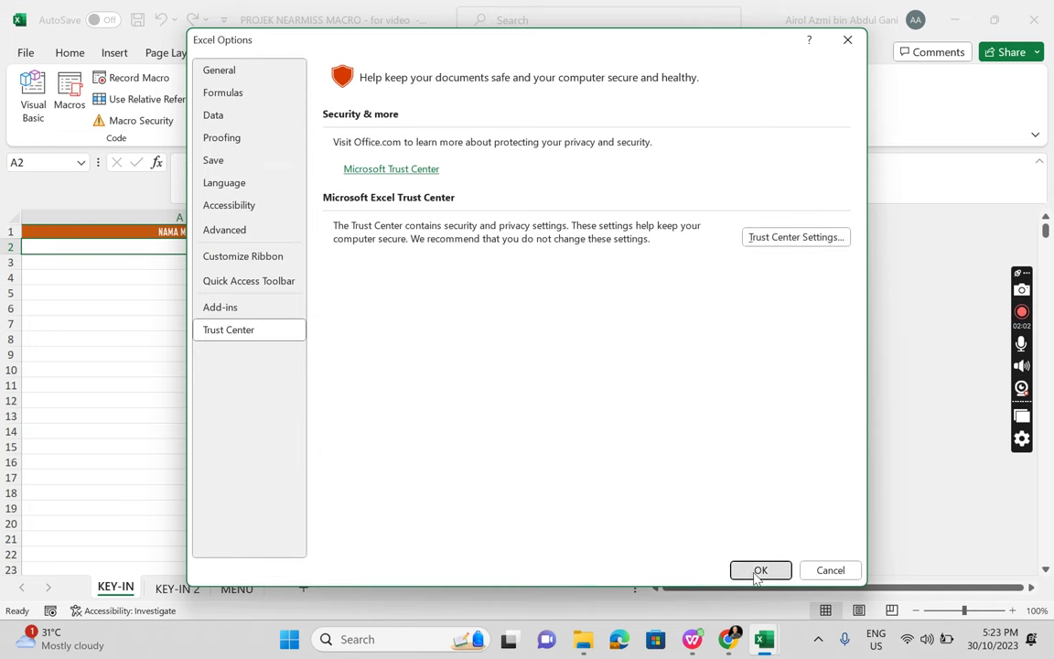
{"action": "left_click", "coordinate": [758, 571]}
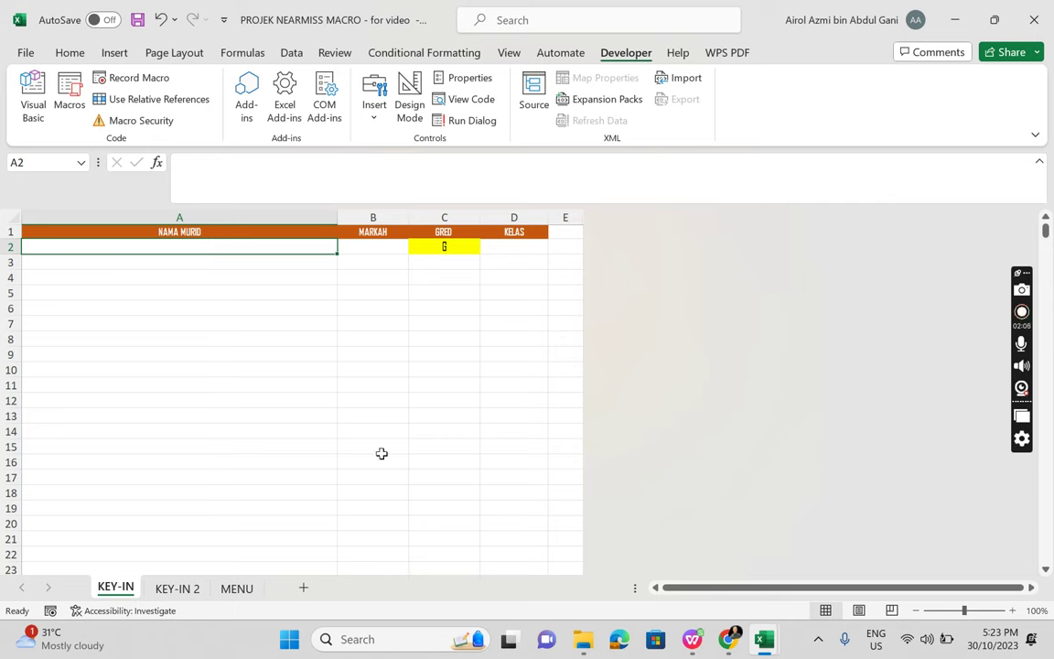
Step: Look over the NAMA MURID and MARKAH entry cells on KEY-IN and the SUBJEK, TOV and ETR cells on KEY-IN 2
{"action": "left_click", "coordinate": [376, 245]}
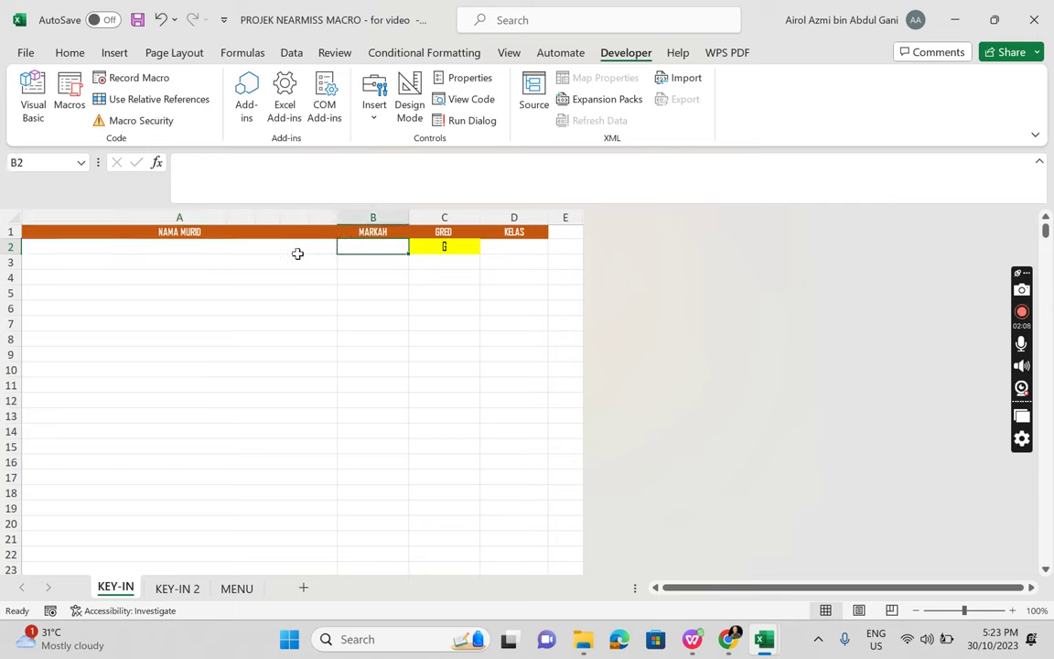
{"action": "left_click", "coordinate": [288, 260]}
{"action": "left_click", "coordinate": [379, 261]}
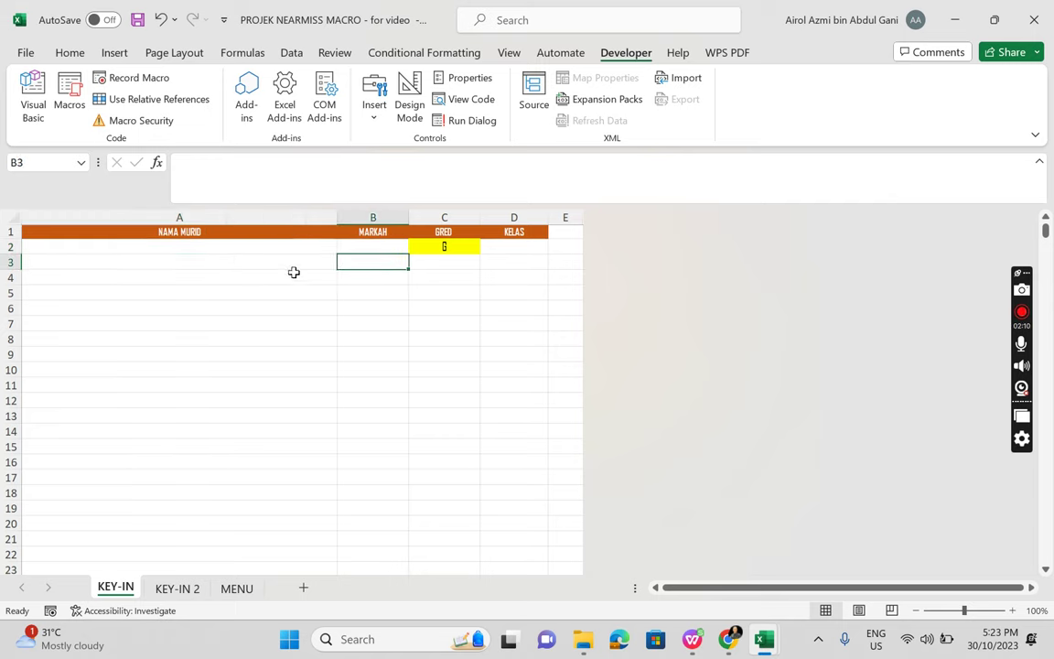
{"action": "left_click", "coordinate": [167, 592]}
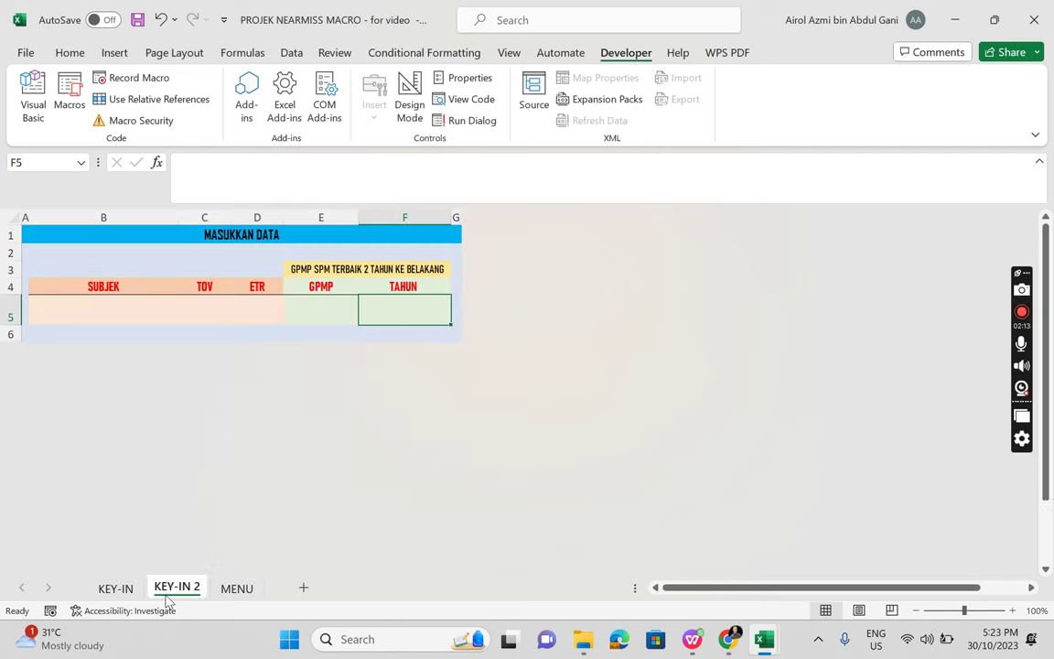
{"action": "left_click", "coordinate": [85, 308]}
{"action": "left_click", "coordinate": [206, 311]}
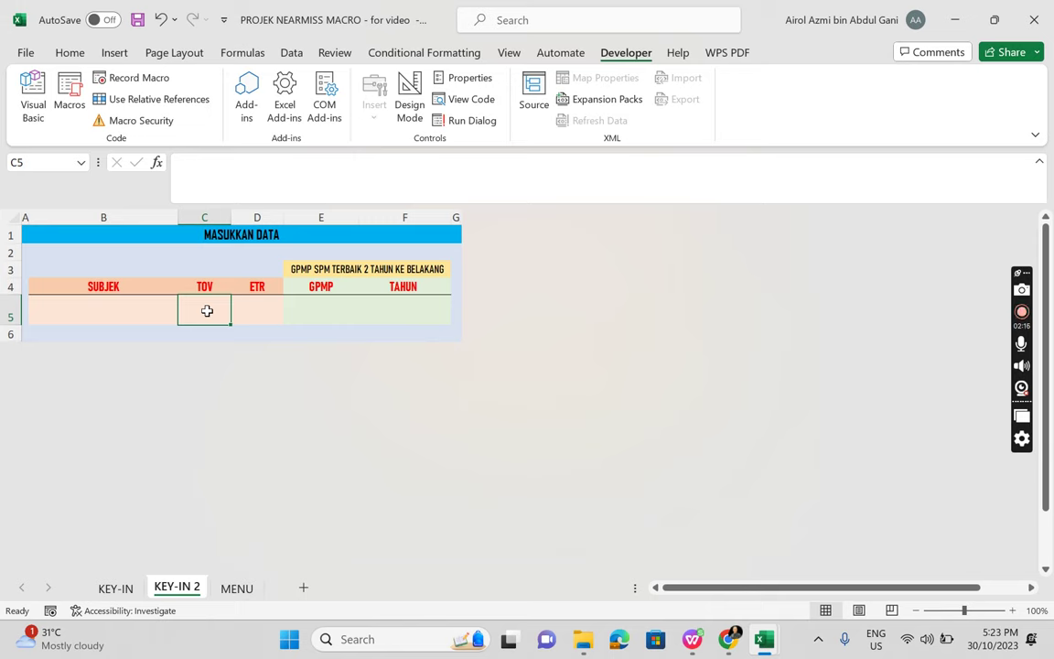
{"action": "left_click", "coordinate": [263, 310]}
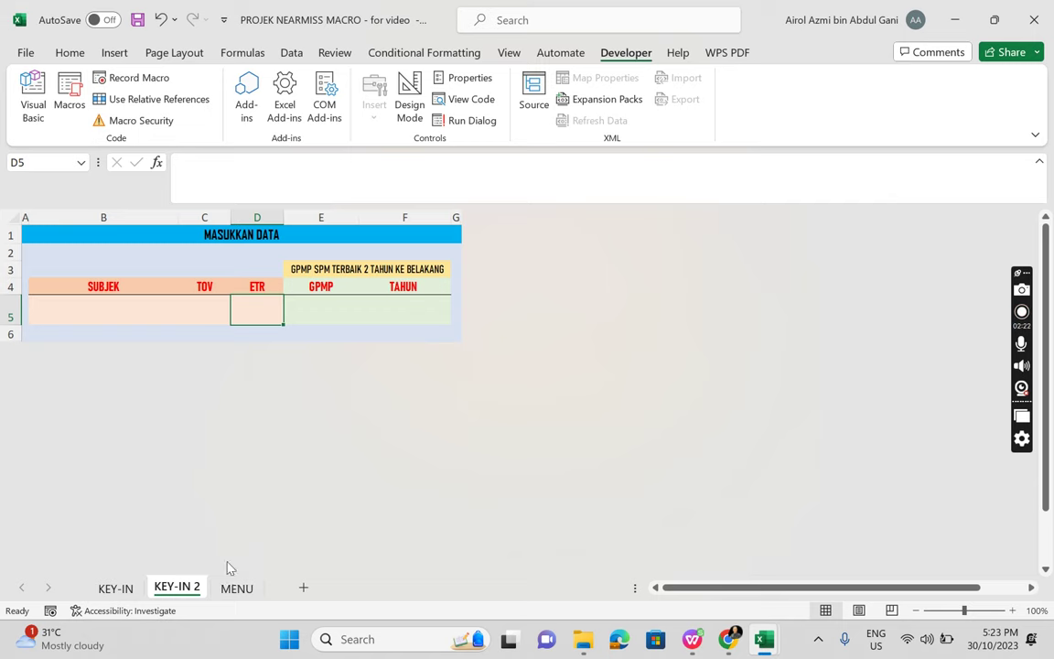
Step: Open the GPMP SEMASA report from the MENU sheet, and check the GRED formula in cell C2 of KEY-IN
{"action": "left_click", "coordinate": [235, 588]}
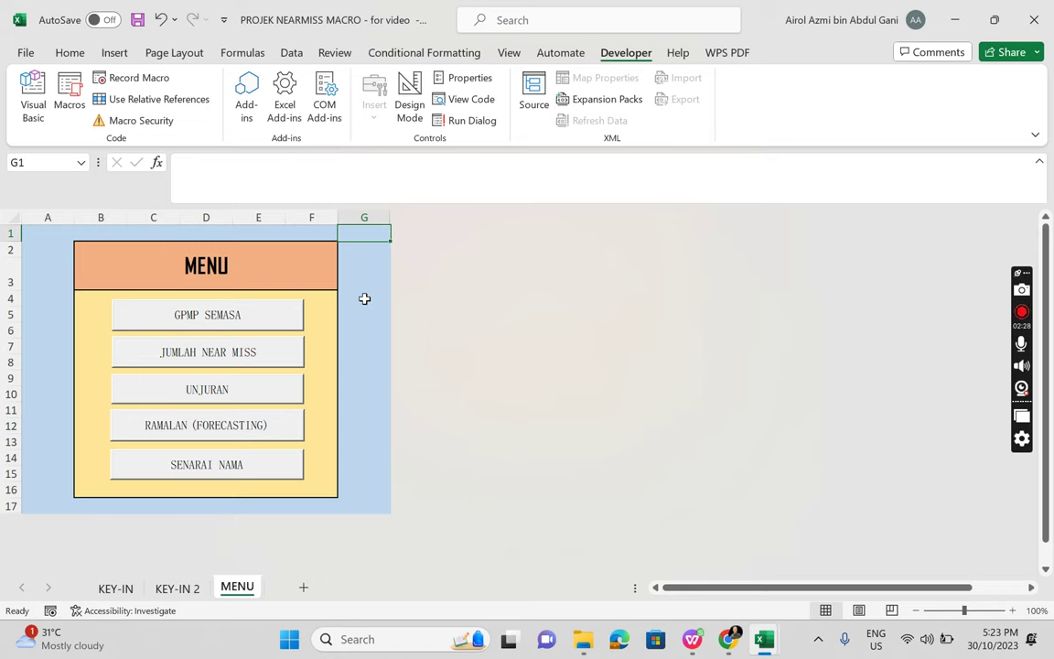
{"action": "left_click", "coordinate": [270, 320]}
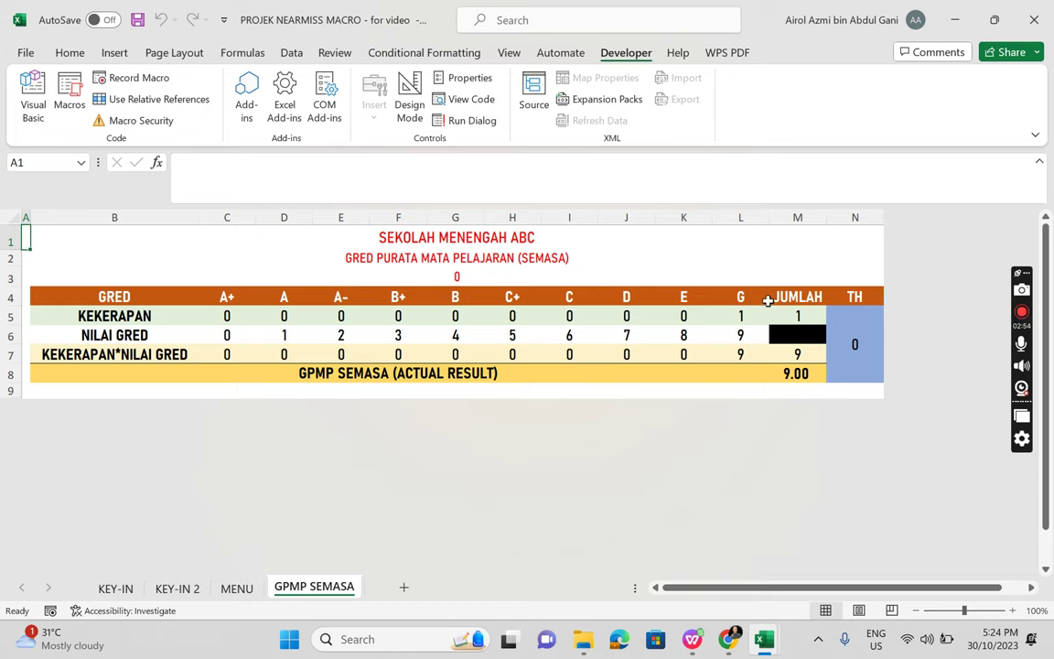
{"action": "left_click", "coordinate": [176, 588]}
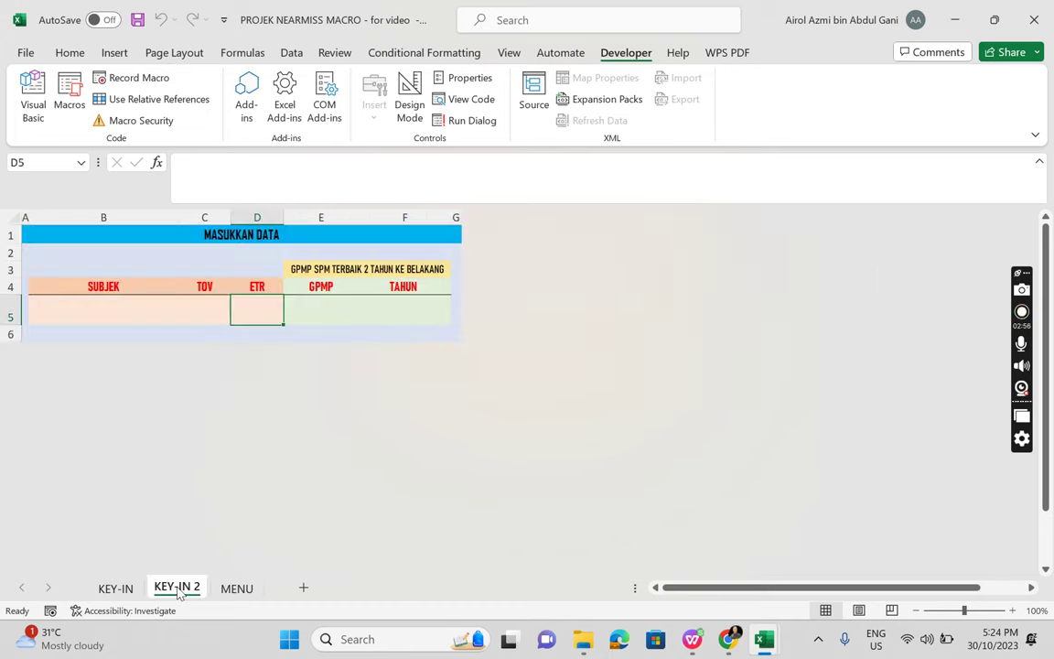
{"action": "left_click", "coordinate": [115, 588]}
{"action": "left_click", "coordinate": [449, 246]}
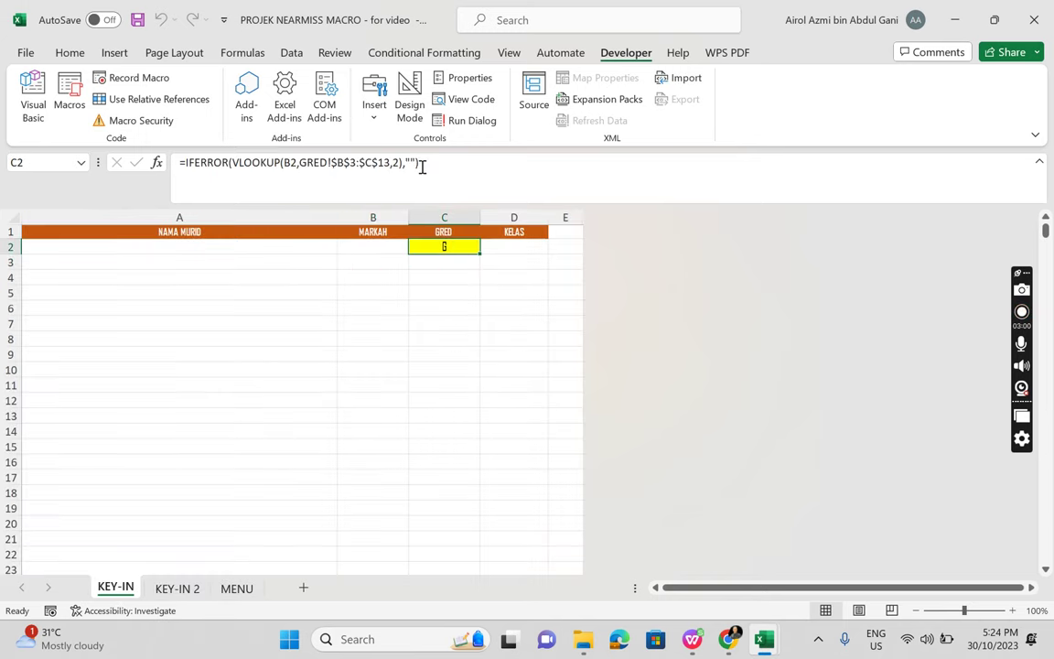
{"action": "left_click_drag", "start_coordinate": [421, 165], "coordinate": [171, 166]}
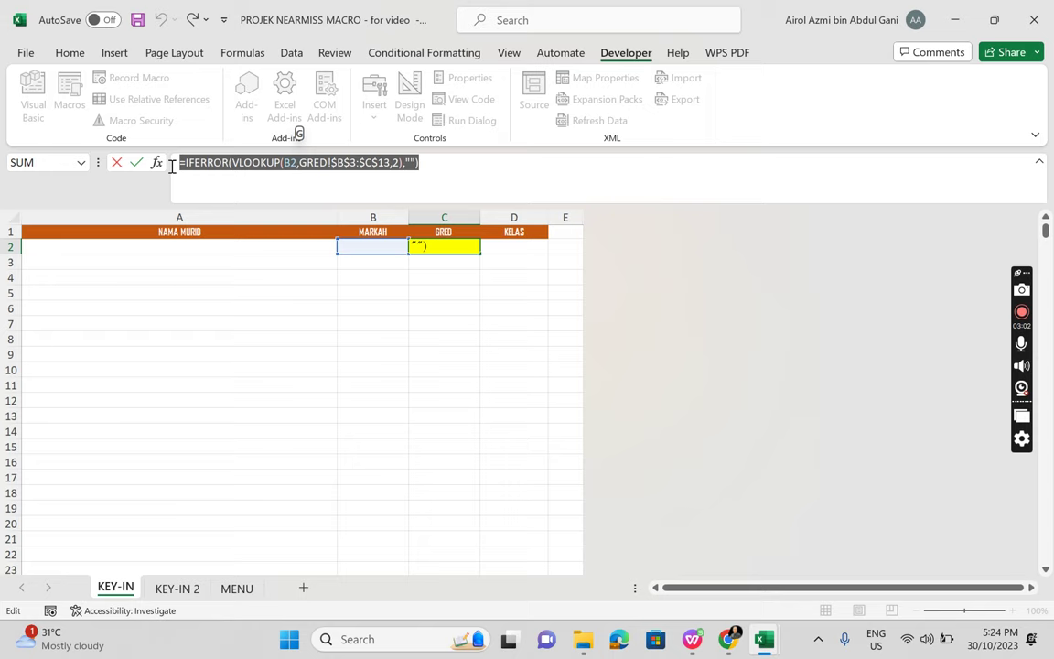
{"action": "type", "text": "="}
{"action": "left_click", "coordinate": [426, 263]}
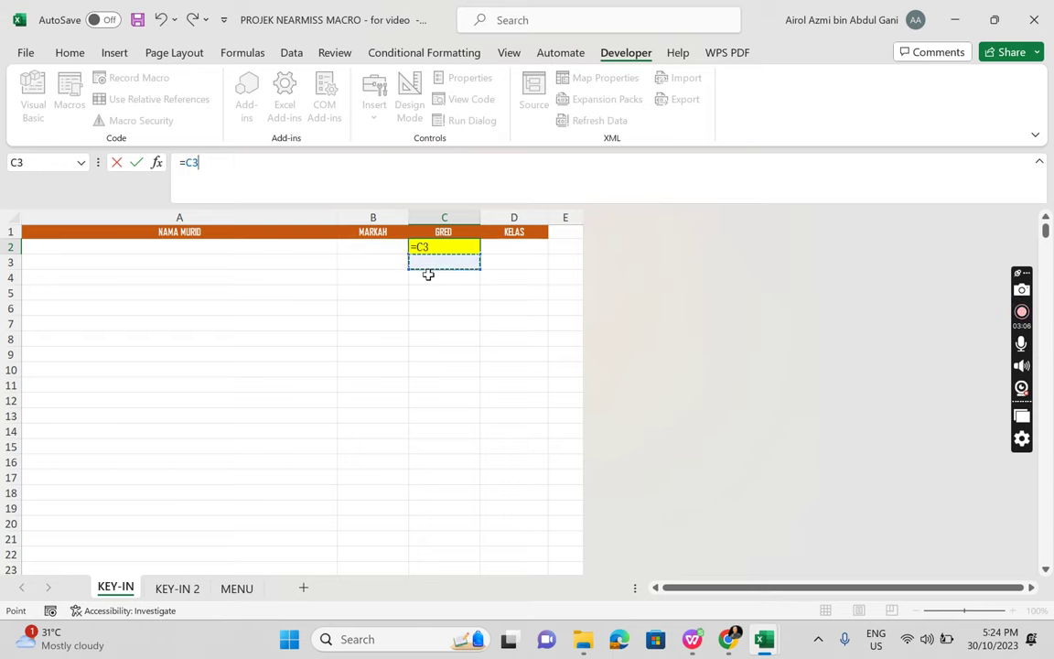
{"action": "key", "text": "Escape"}
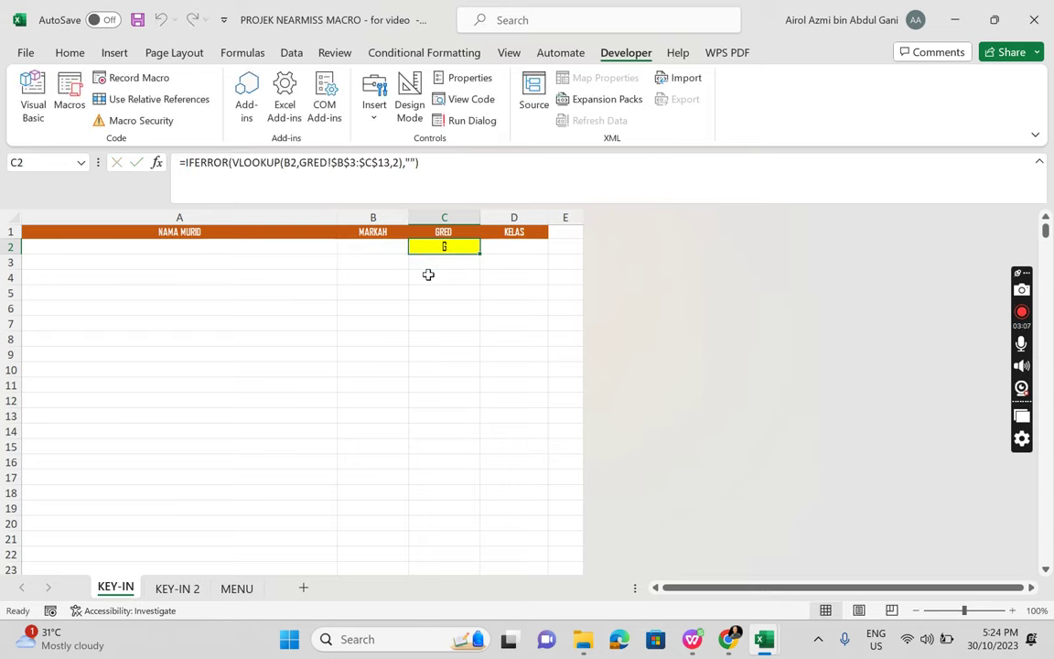
Step: View the JUMLAH NEAR MISS and UNJURAN reports from the MENU sheet
{"action": "left_click", "coordinate": [177, 588]}
{"action": "left_click", "coordinate": [236, 587]}
{"action": "left_click", "coordinate": [267, 354]}
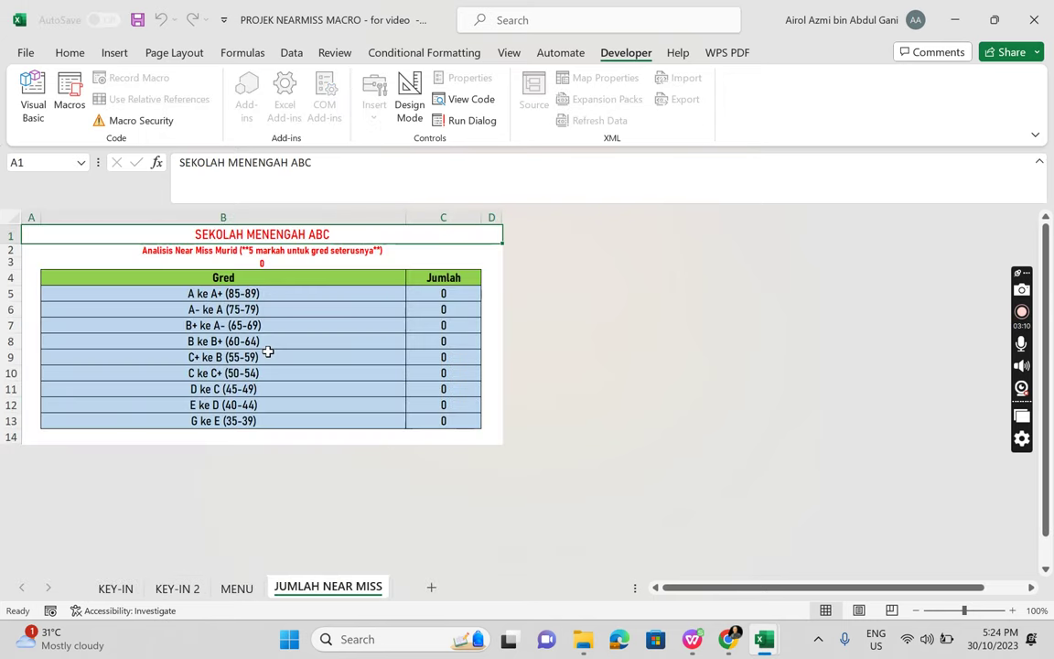
{"action": "left_click", "coordinate": [237, 587]}
{"action": "left_click", "coordinate": [247, 387]}
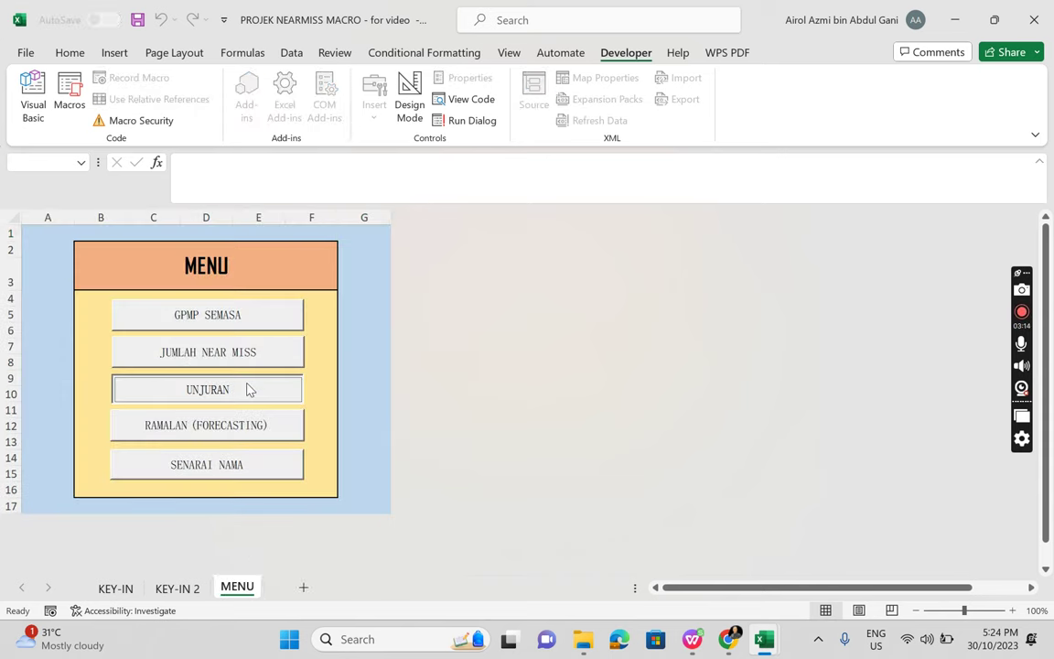
{"action": "left_click", "coordinate": [239, 588]}
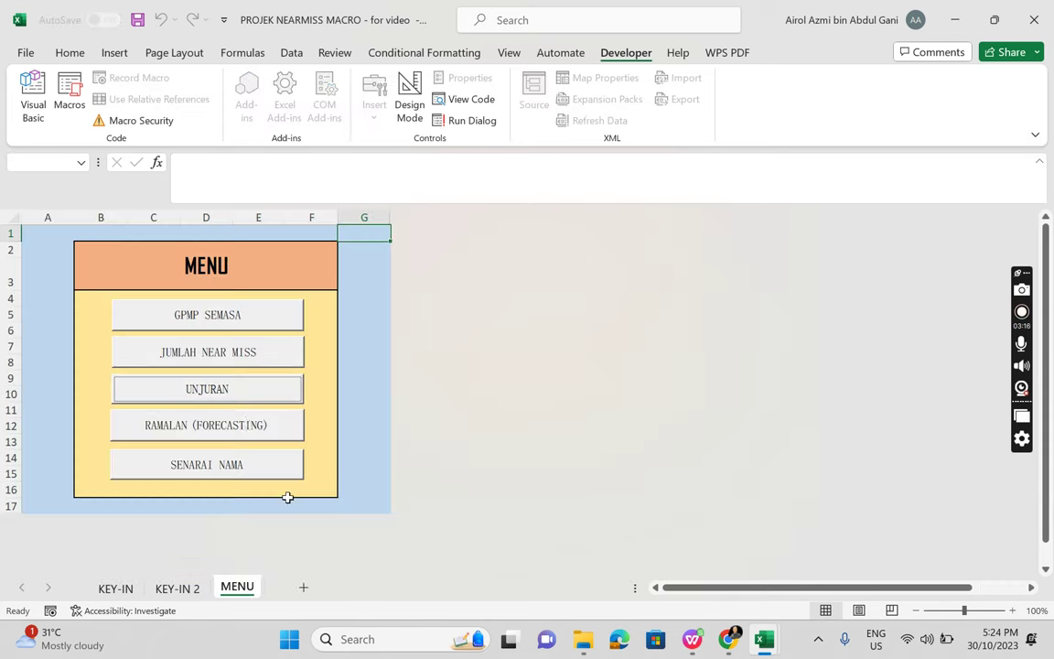
Step: Open the RAMALAN (FORECASTING) analysis, inspect the AR1 formula in cell F9, and return to the MENU sheet
{"action": "left_click", "coordinate": [243, 435]}
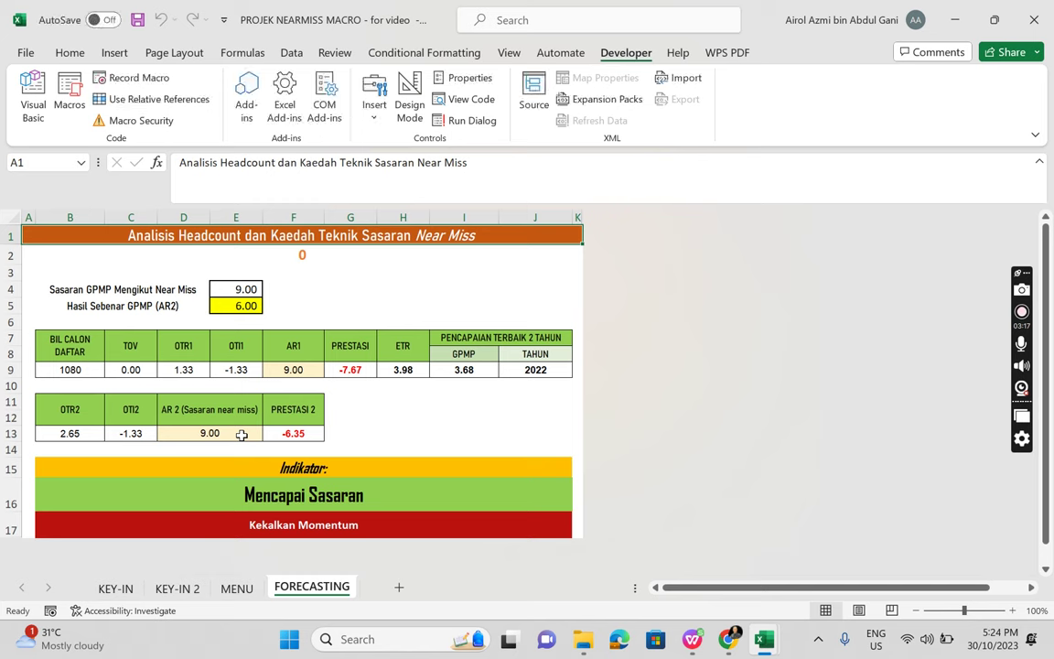
{"action": "left_click", "coordinate": [301, 370]}
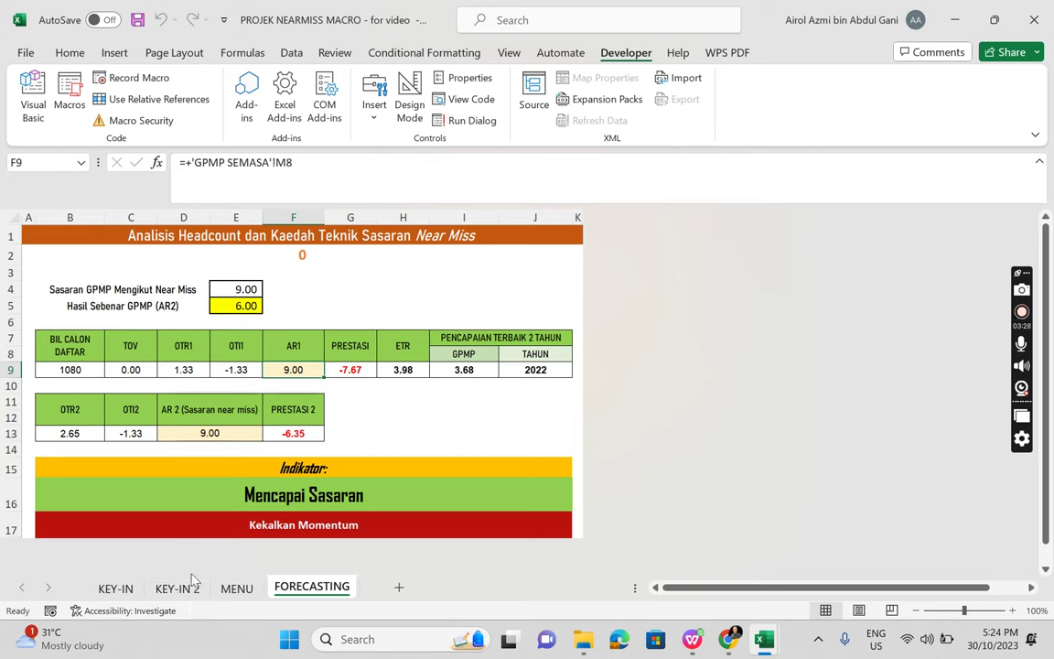
{"action": "left_click", "coordinate": [237, 588]}
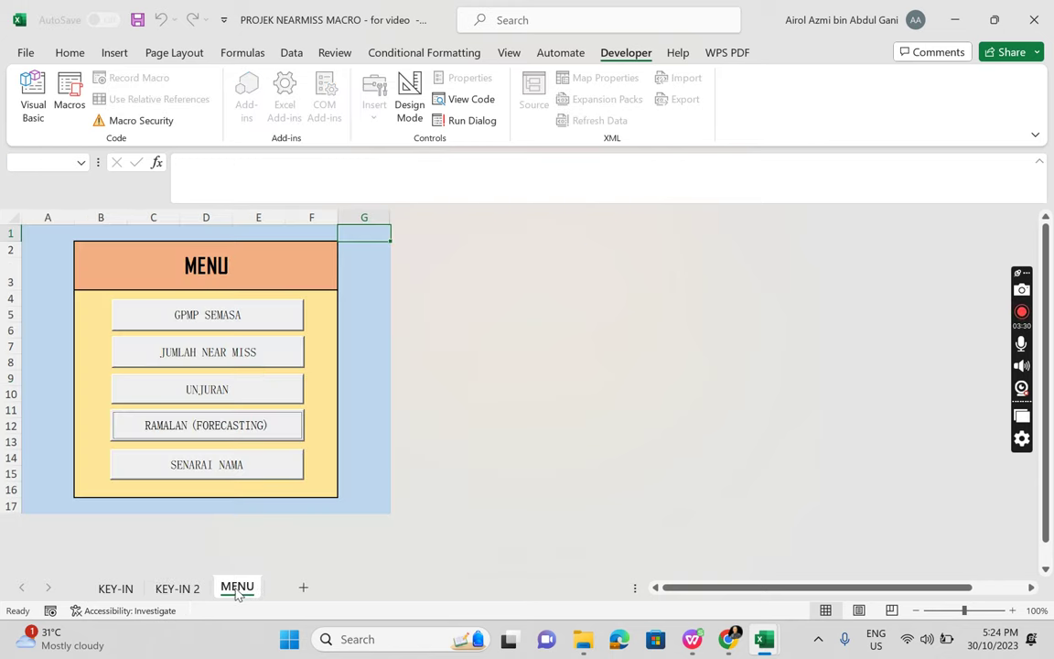
Step: Reopen the JUMLAH NEAR MISS report and the GPMP SEMASA report from the MENU sheet
{"action": "left_click", "coordinate": [235, 356]}
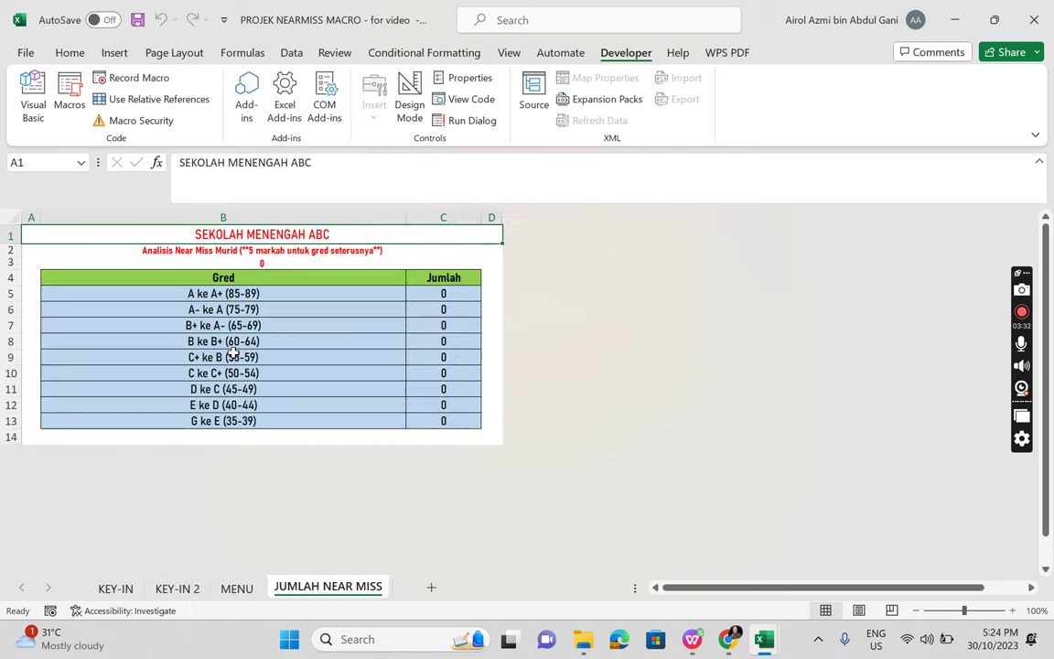
{"action": "left_click", "coordinate": [237, 588]}
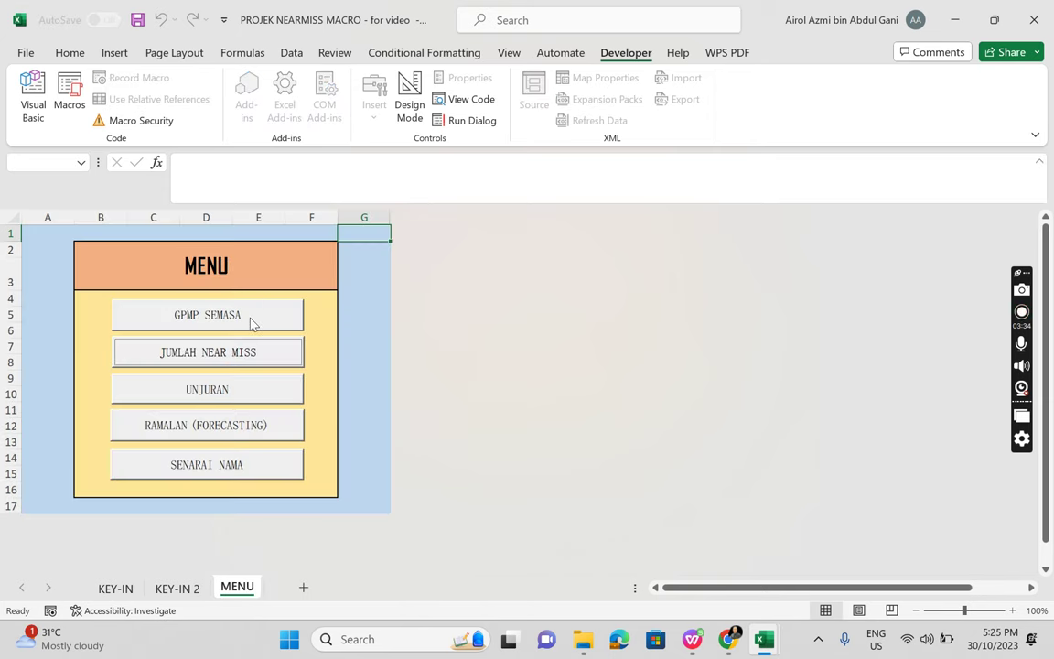
{"action": "left_click", "coordinate": [249, 317]}
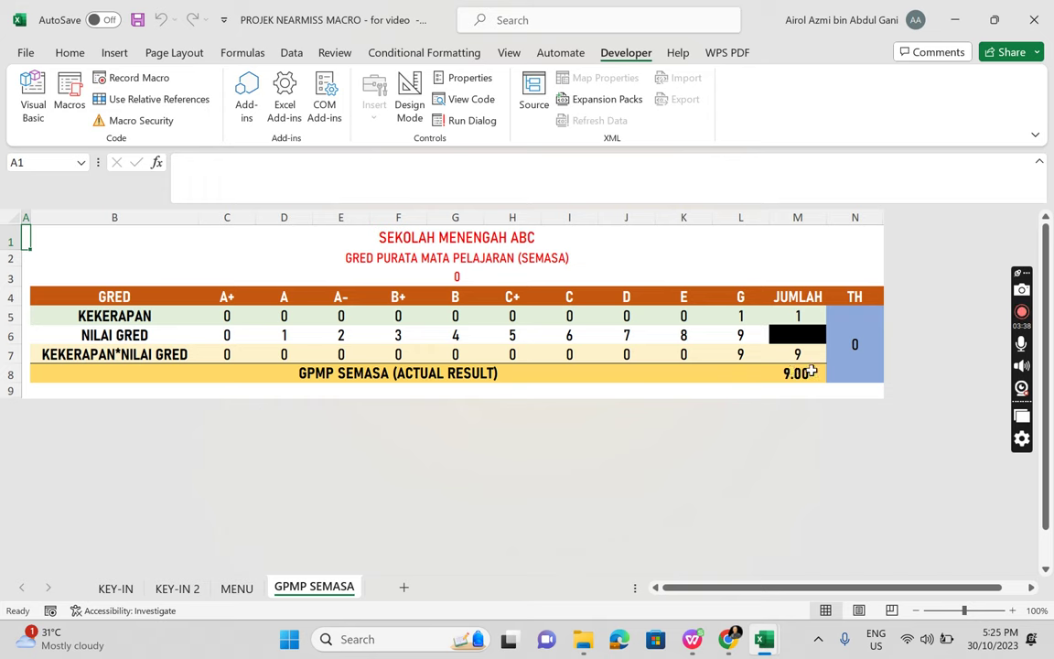
Step: Reopen the FORECASTING sheet through the MENU sheet to view its Indikator section, and go back to MENU
{"action": "left_click", "coordinate": [234, 592]}
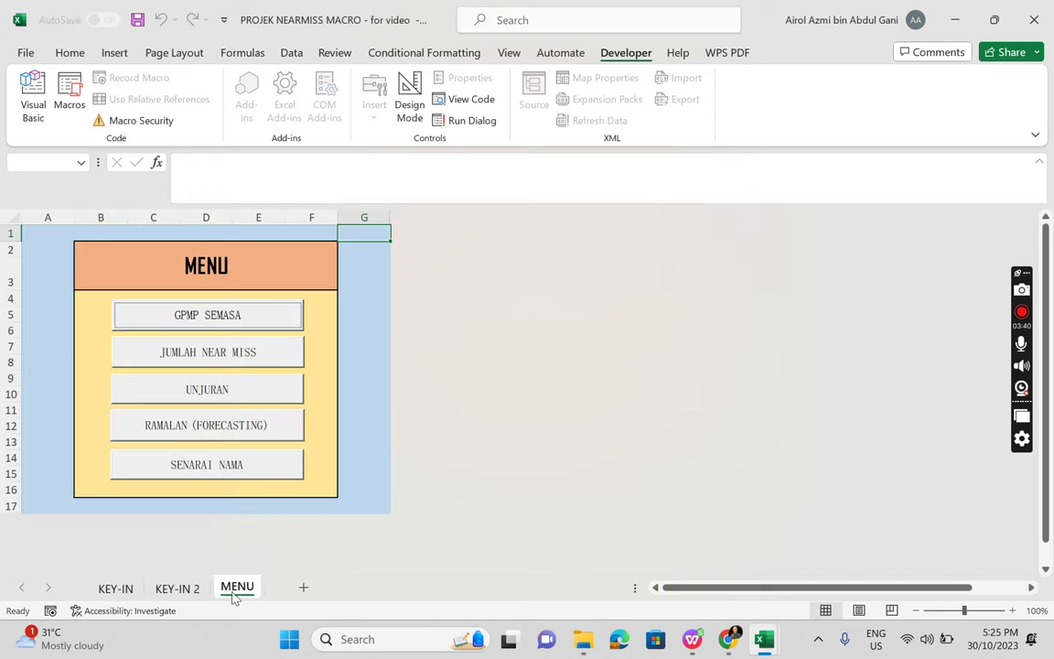
{"action": "left_click", "coordinate": [219, 432]}
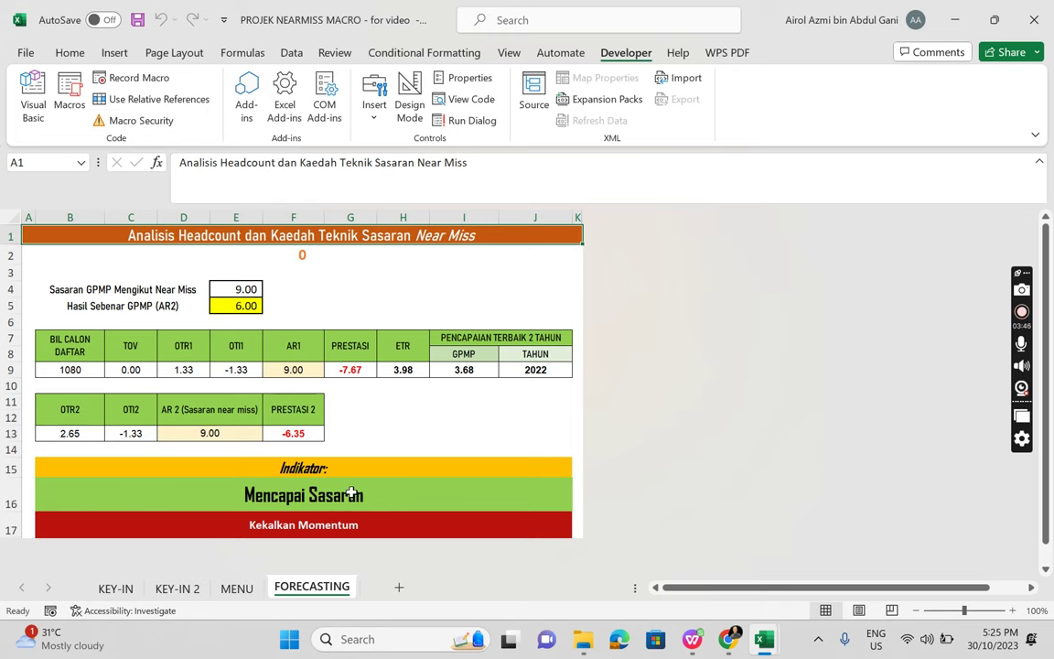
{"action": "left_click", "coordinate": [236, 588]}
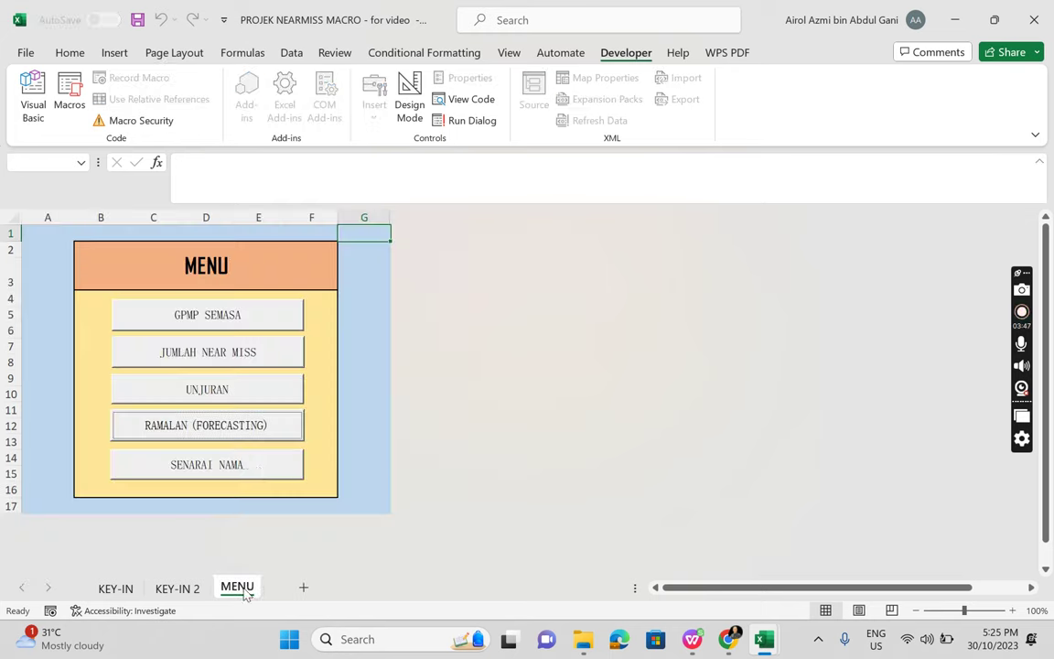
Step: Open the SENARAI NAMA report from the MENU sheet and set its category in A5 to A ke A+, followed by A- ke A
{"action": "left_click", "coordinate": [236, 467]}
{"action": "left_click", "coordinate": [98, 286]}
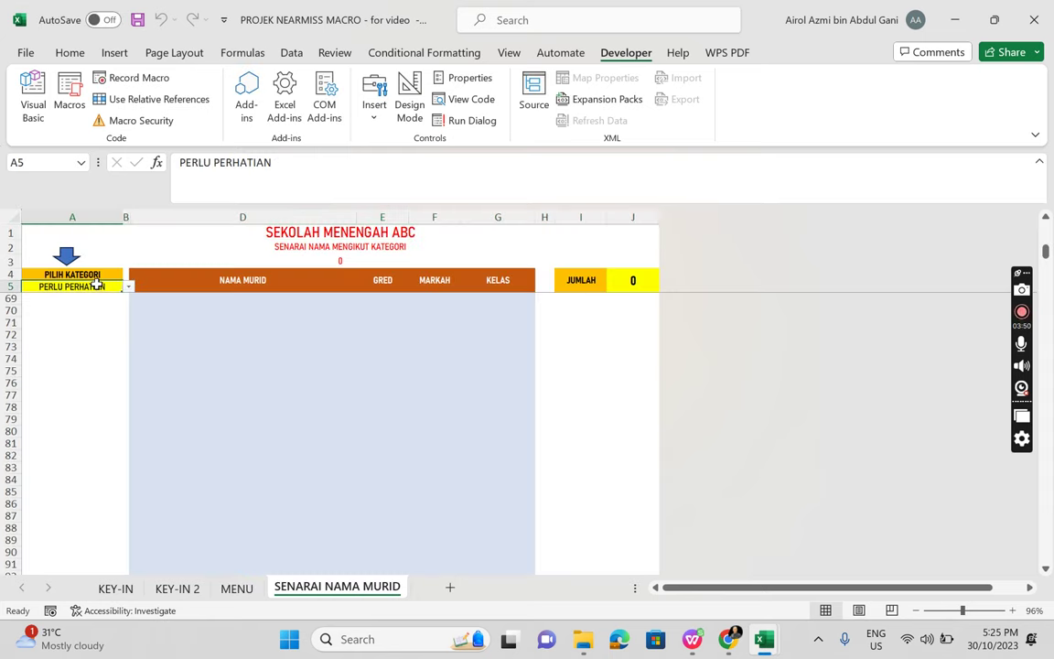
{"action": "left_click", "coordinate": [129, 287]}
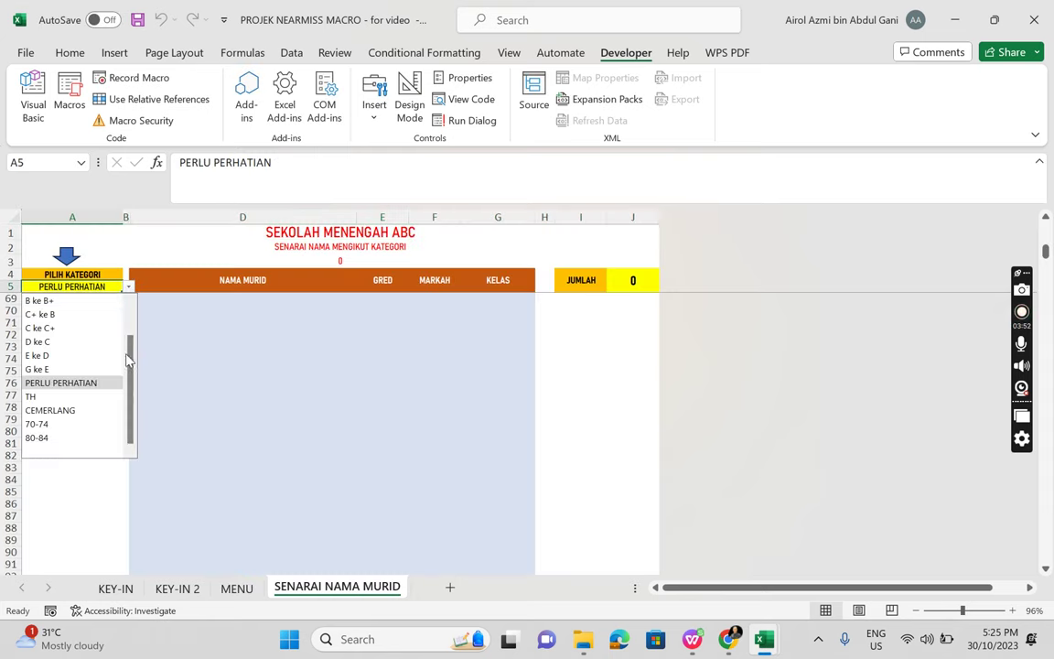
{"action": "left_click", "coordinate": [78, 300]}
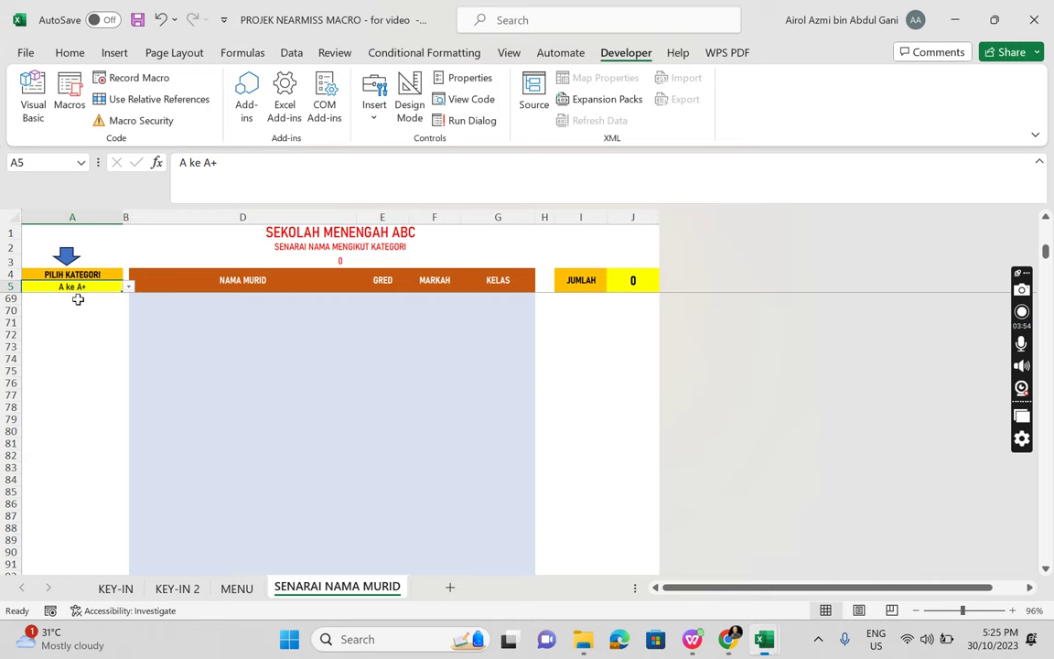
{"action": "left_click", "coordinate": [129, 287]}
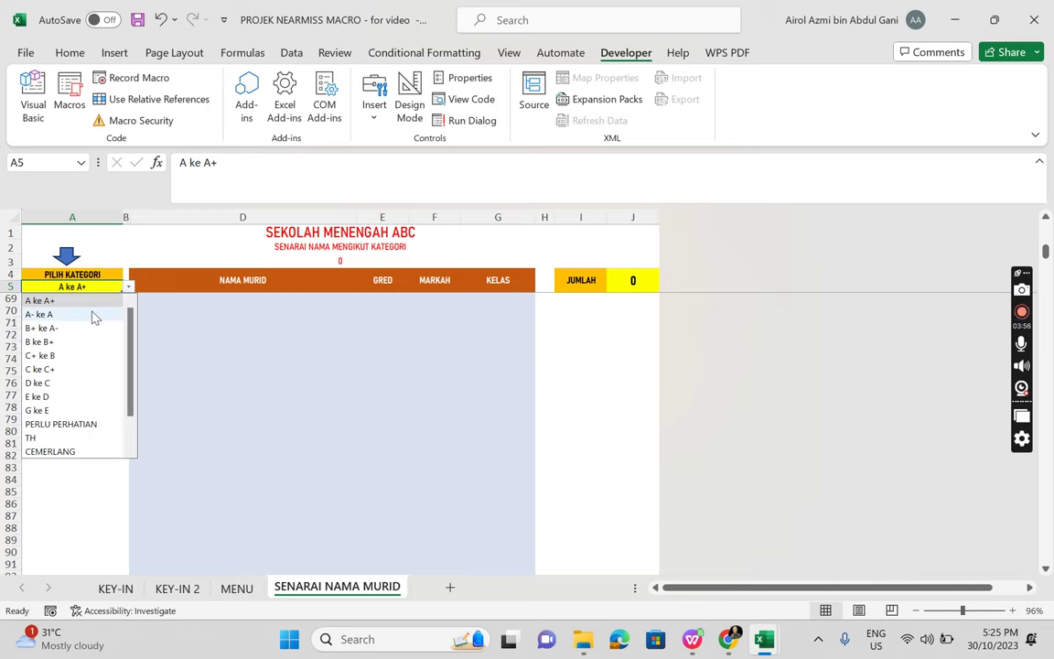
{"action": "left_click", "coordinate": [91, 311]}
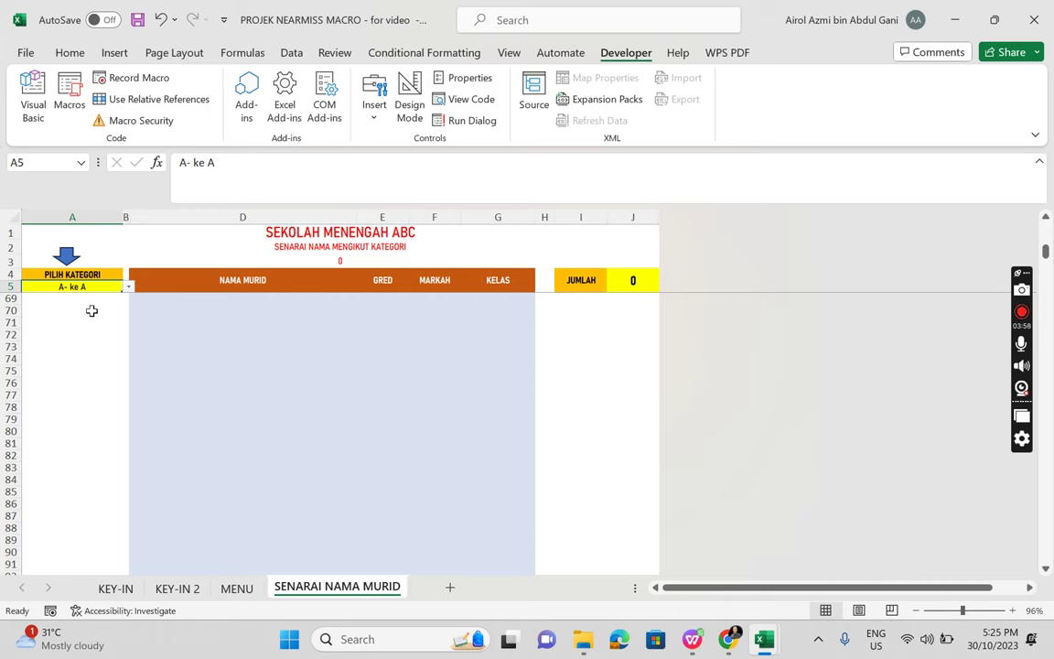
Step: Select cell A2 on the KEY-IN sheet, switch to WPS Office, and view Book1 and the ROAD2SPM (1).xlsx workbook
{"action": "left_click", "coordinate": [121, 587]}
{"action": "left_click", "coordinate": [214, 252]}
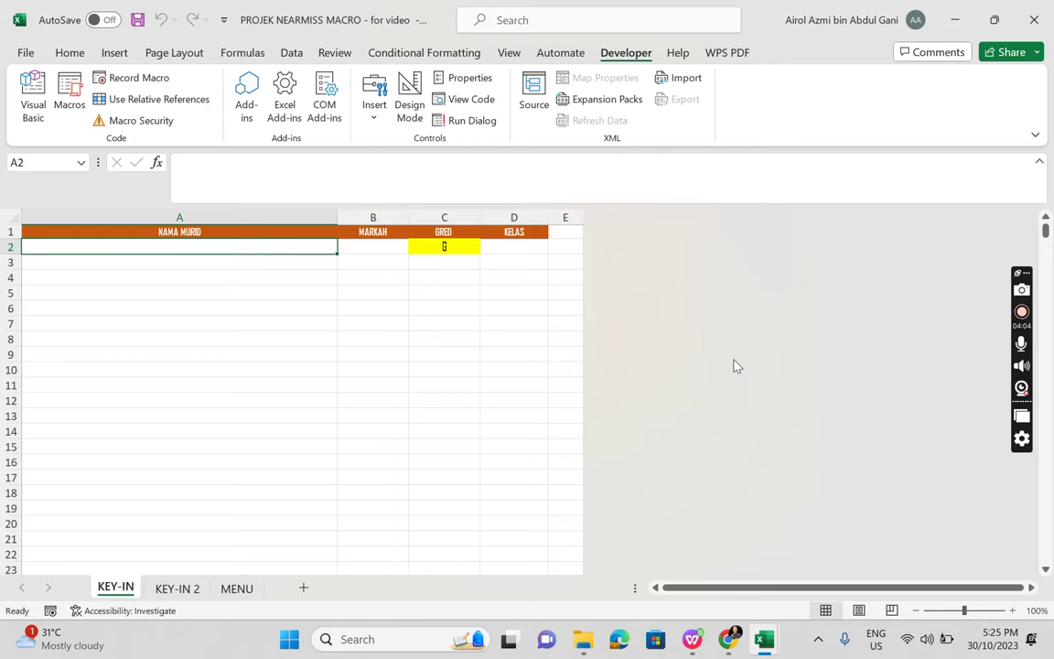
{"action": "left_click", "coordinate": [582, 496]}
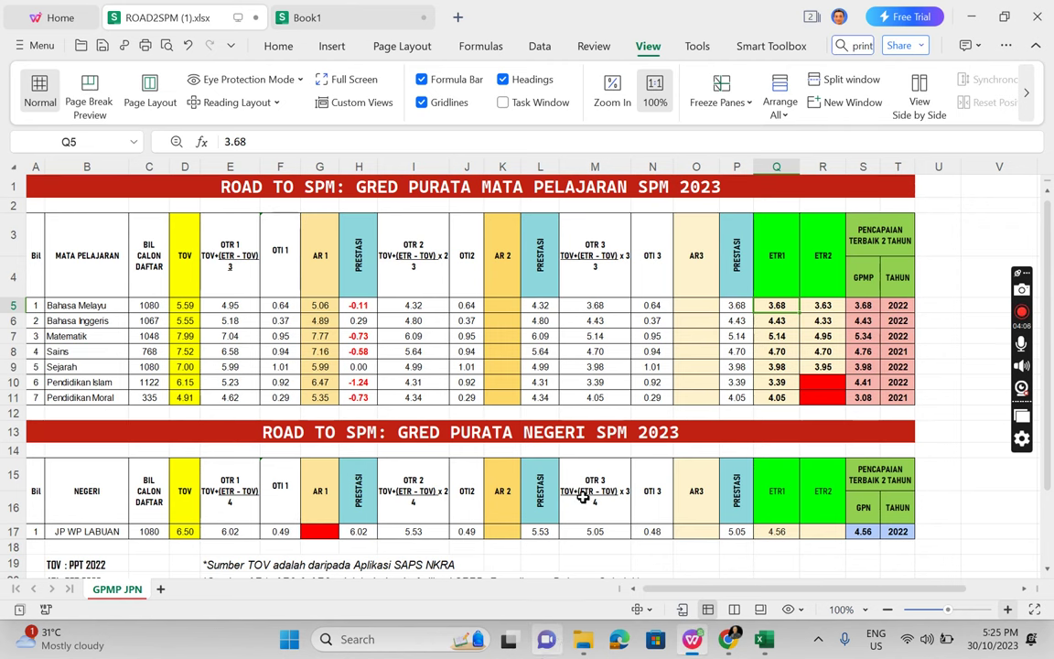
{"action": "left_click", "coordinate": [316, 17]}
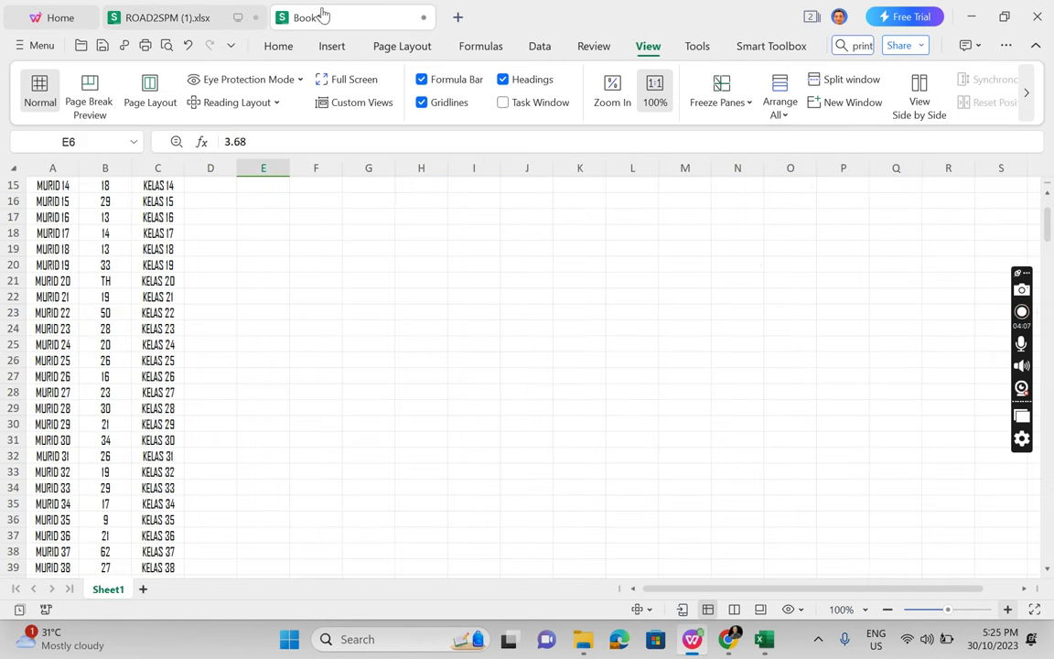
{"action": "left_click", "coordinate": [157, 19]}
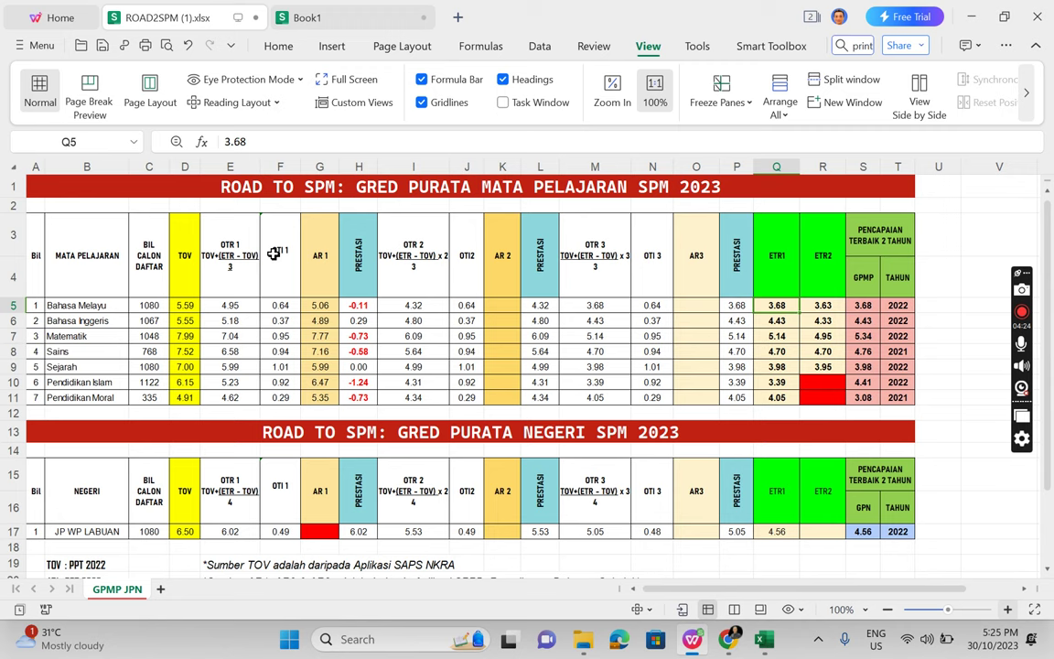
Step: Inspect the TOV, AR 1, OTI 1, OTR 1 and ETR1 cells and formulas in the Bahasa Melayu row
{"action": "left_click", "coordinate": [278, 303]}
{"action": "left_click", "coordinate": [185, 307]}
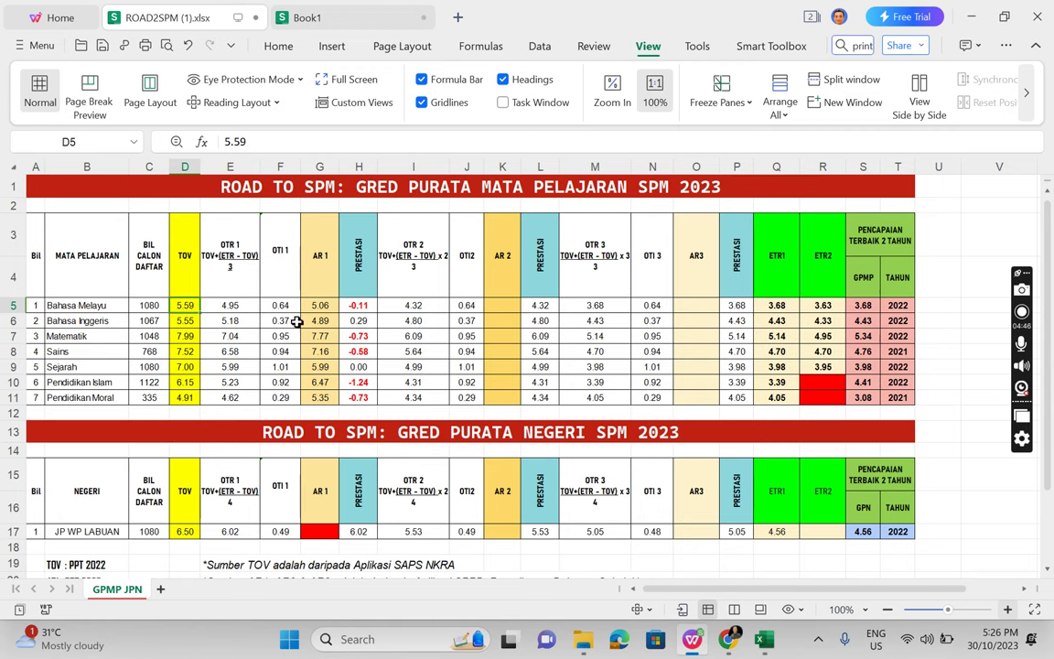
{"action": "left_click", "coordinate": [321, 307]}
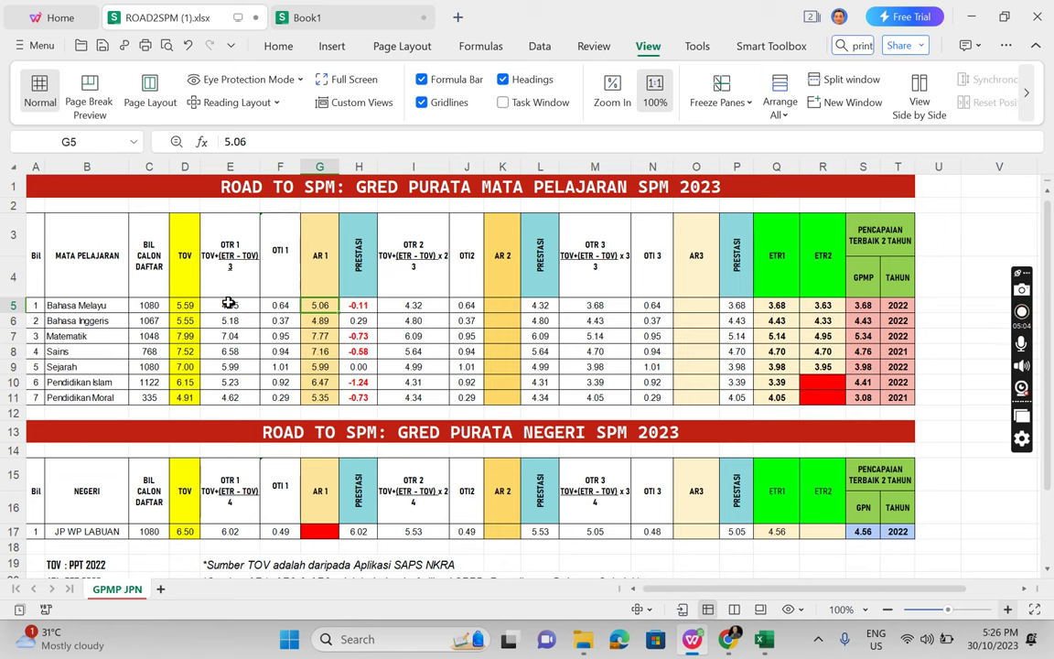
{"action": "left_click", "coordinate": [784, 305]}
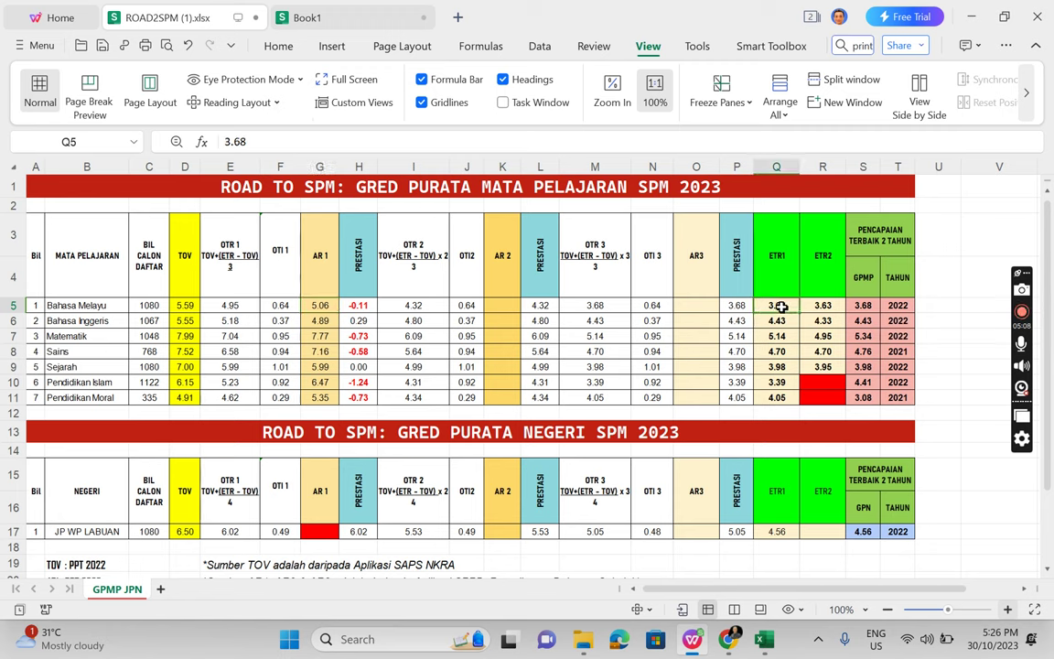
{"action": "left_click", "coordinate": [280, 304]}
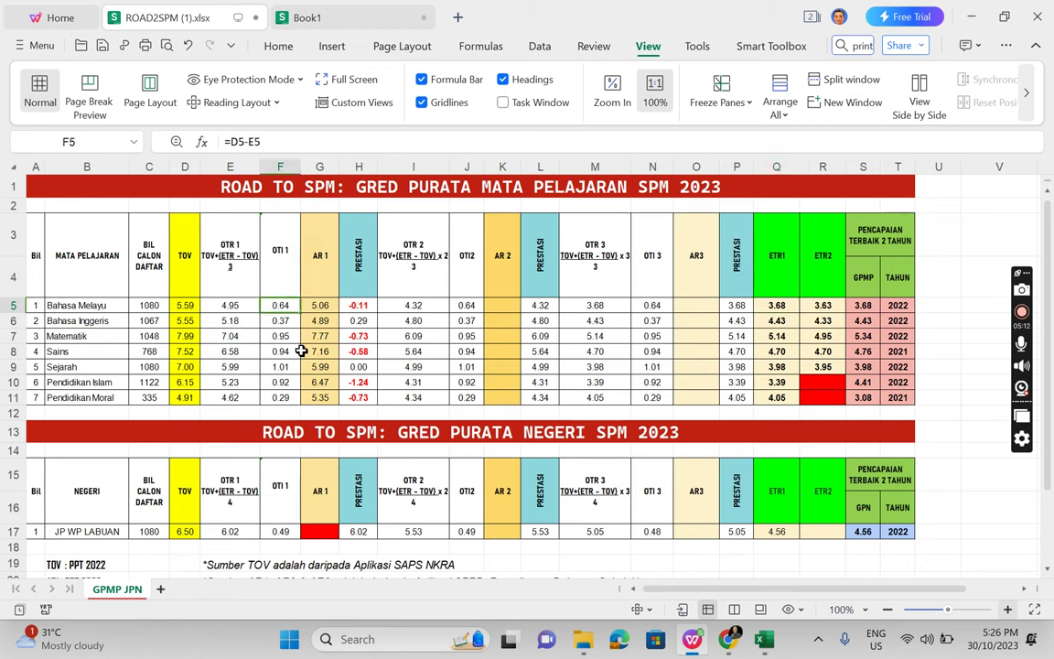
{"action": "left_click", "coordinate": [240, 308]}
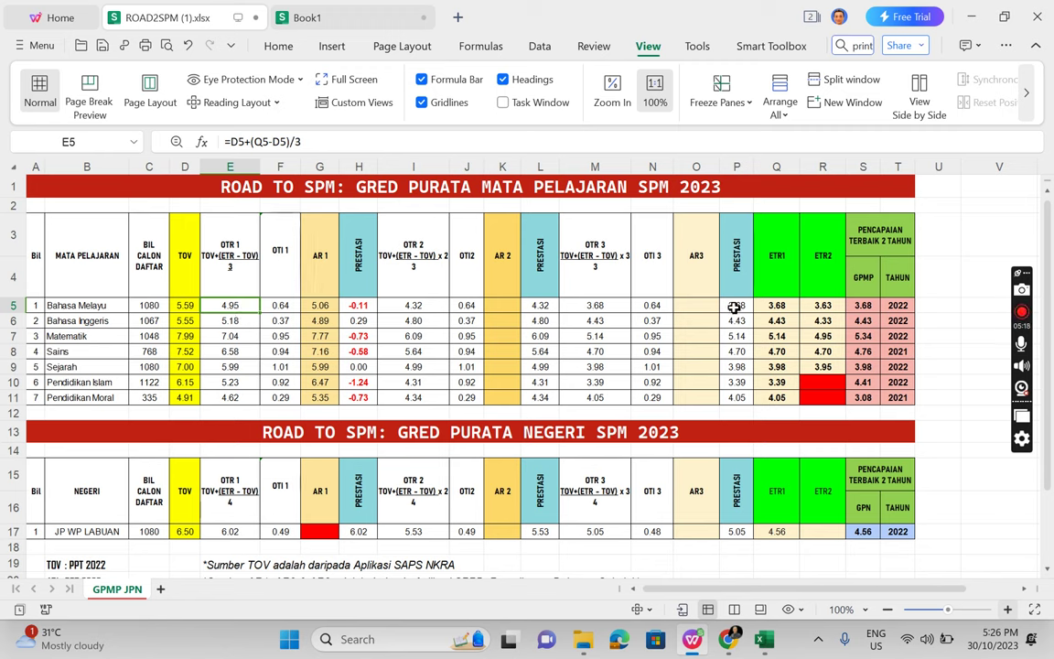
{"action": "left_click", "coordinate": [776, 304]}
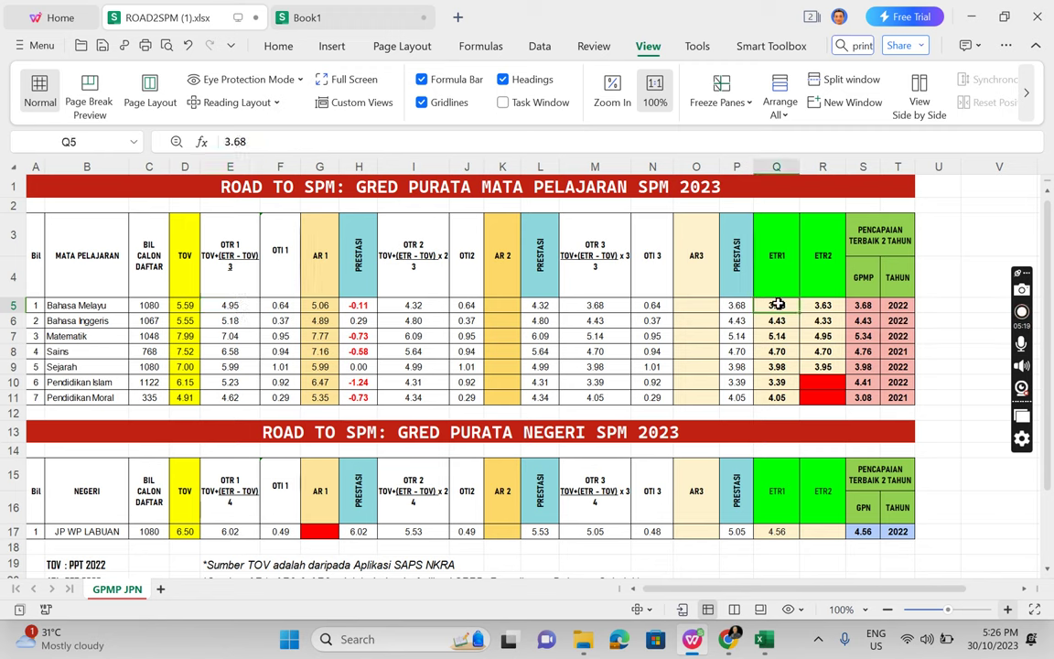
{"action": "left_click", "coordinate": [234, 309]}
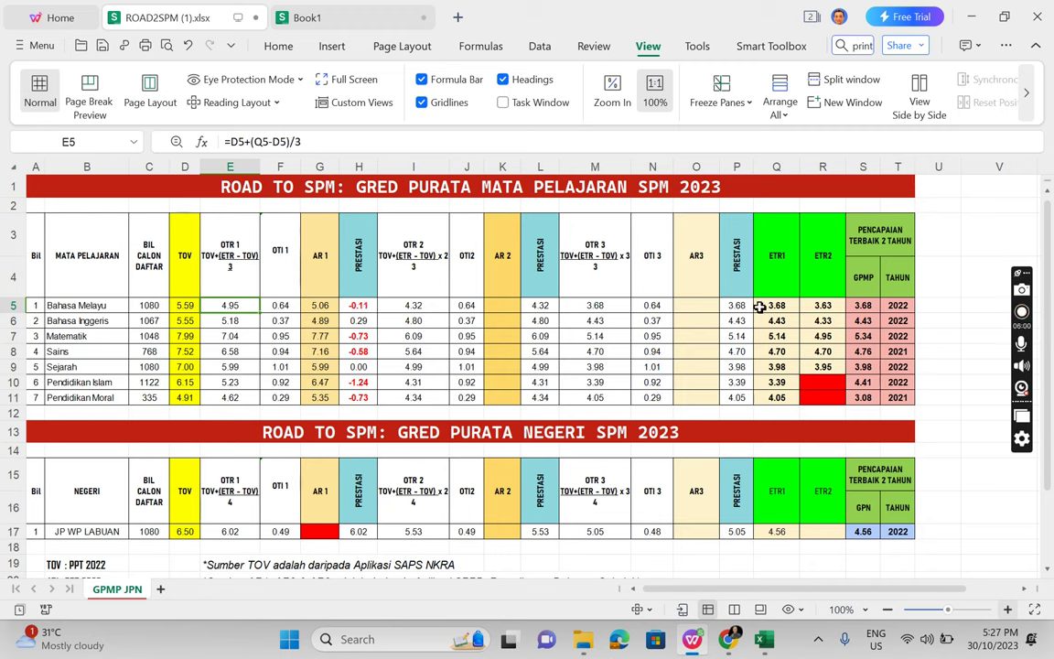
Step: Copy the student names and marks in A2:B1081 of Book1
{"action": "mouse_move", "coordinate": [761, 640]}
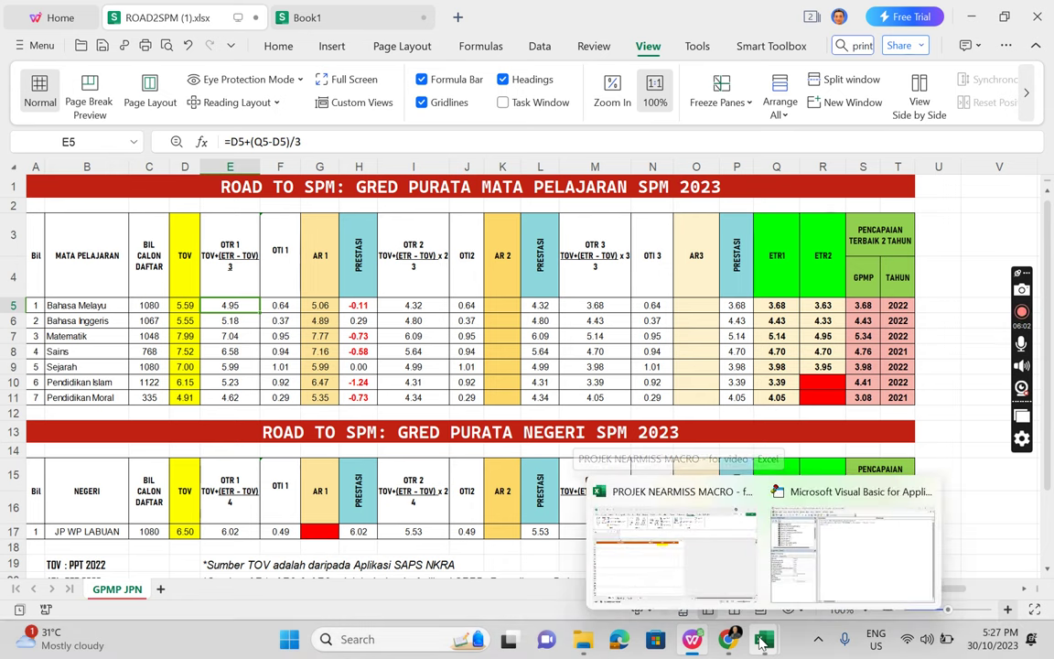
{"action": "left_click", "coordinate": [321, 20]}
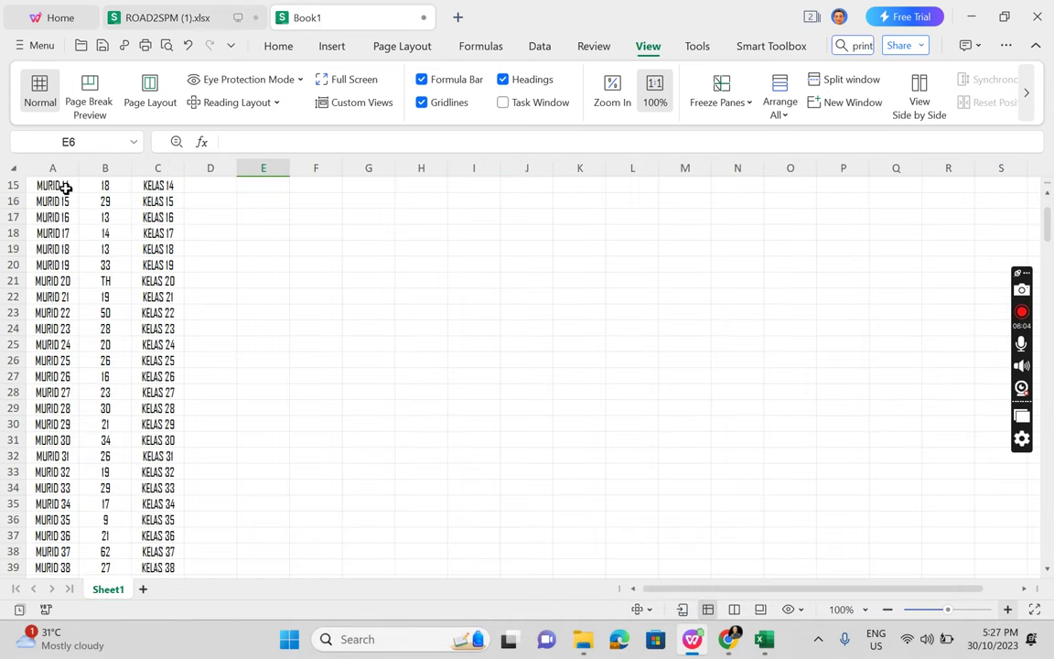
{"action": "scroll", "coordinate": [1043, 219], "scroll_direction": "up", "scroll_amount": 5}
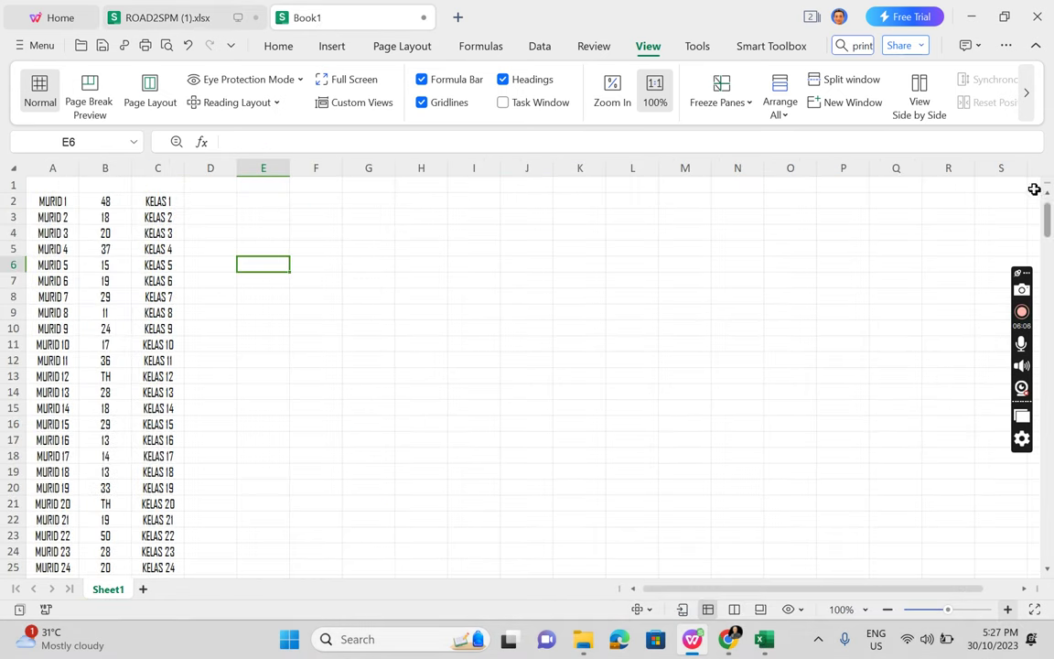
{"action": "left_click_drag", "start_coordinate": [54, 200], "coordinate": [117, 276]}
{"action": "key", "text": "ctrl+shift+Down"}
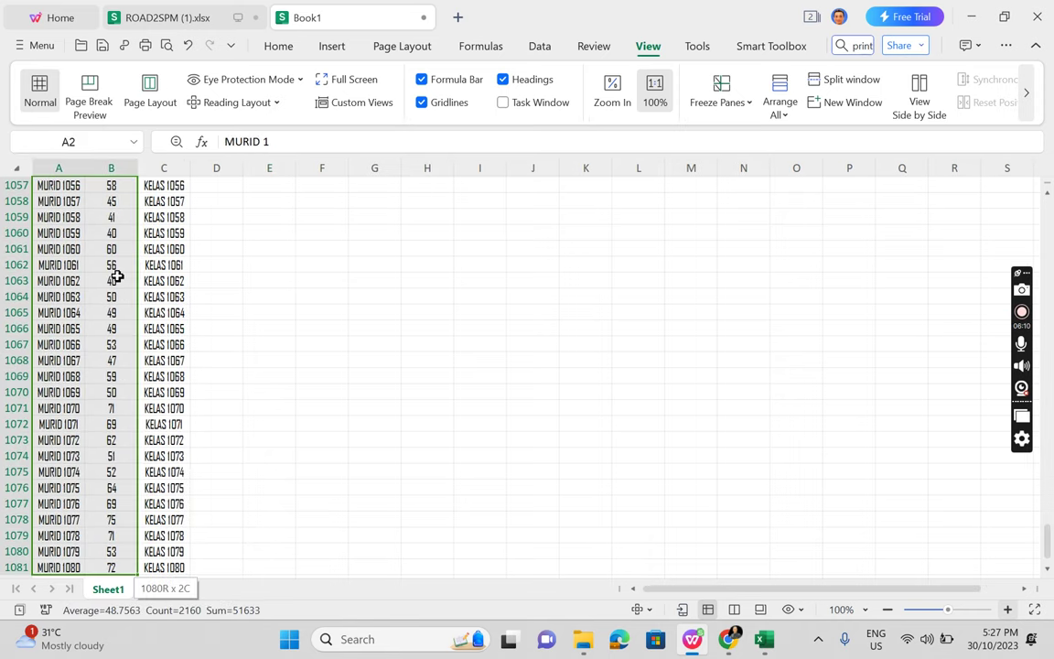
{"action": "key", "text": "ctrl+c"}
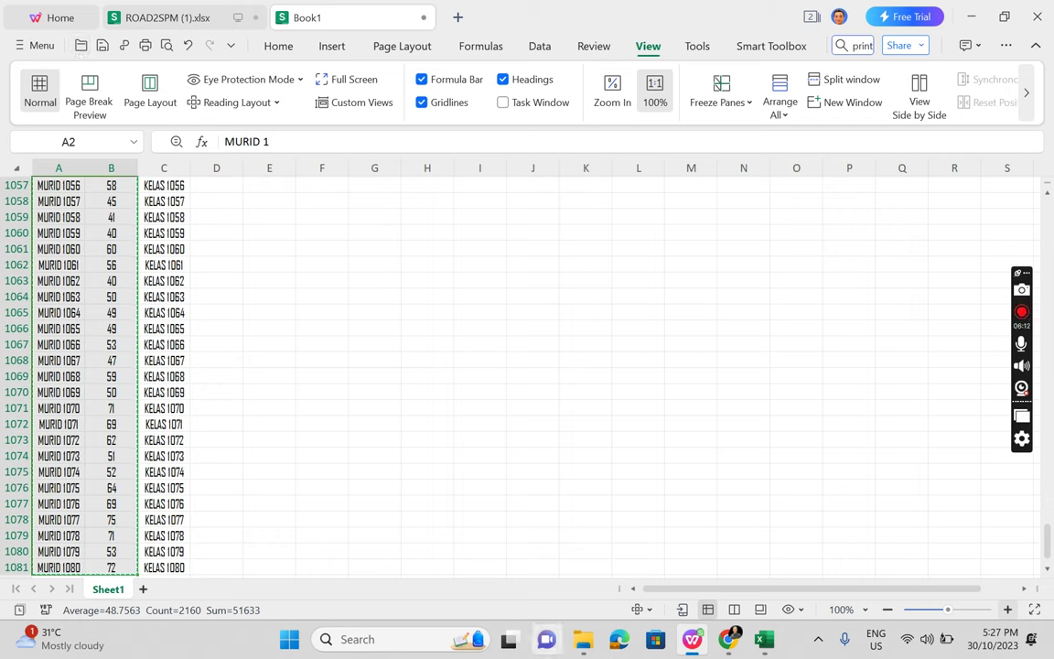
Step: Switch to the PROJEK NEARMISS MACRO workbook in Excel and paste the names and marks into the KEY-IN sheet from cell A2
{"action": "mouse_move", "coordinate": [764, 638]}
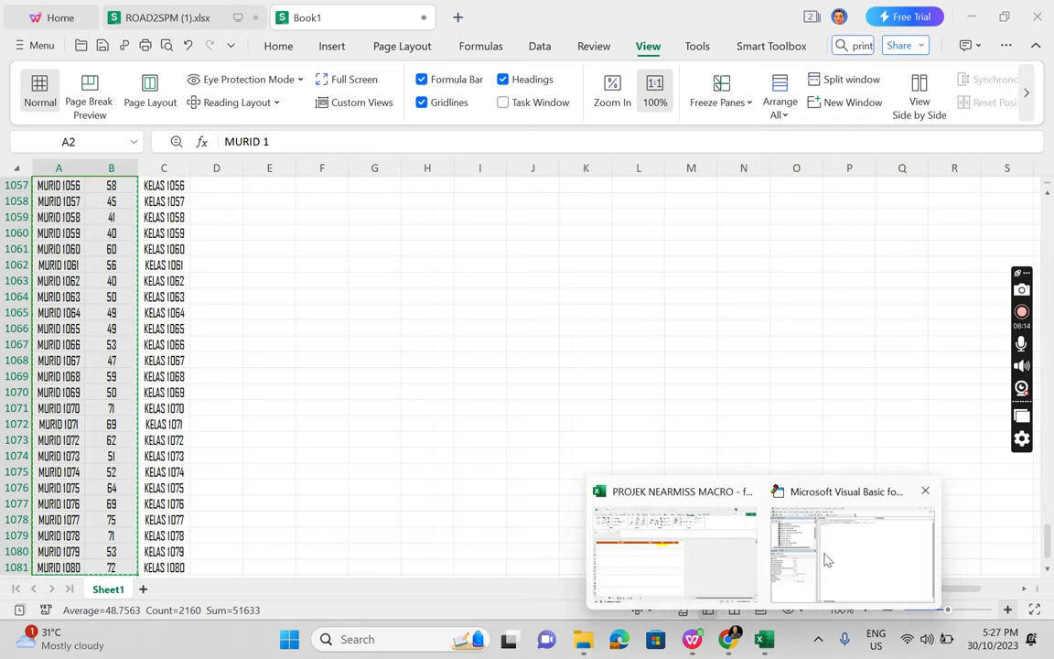
{"action": "left_click", "coordinate": [680, 558]}
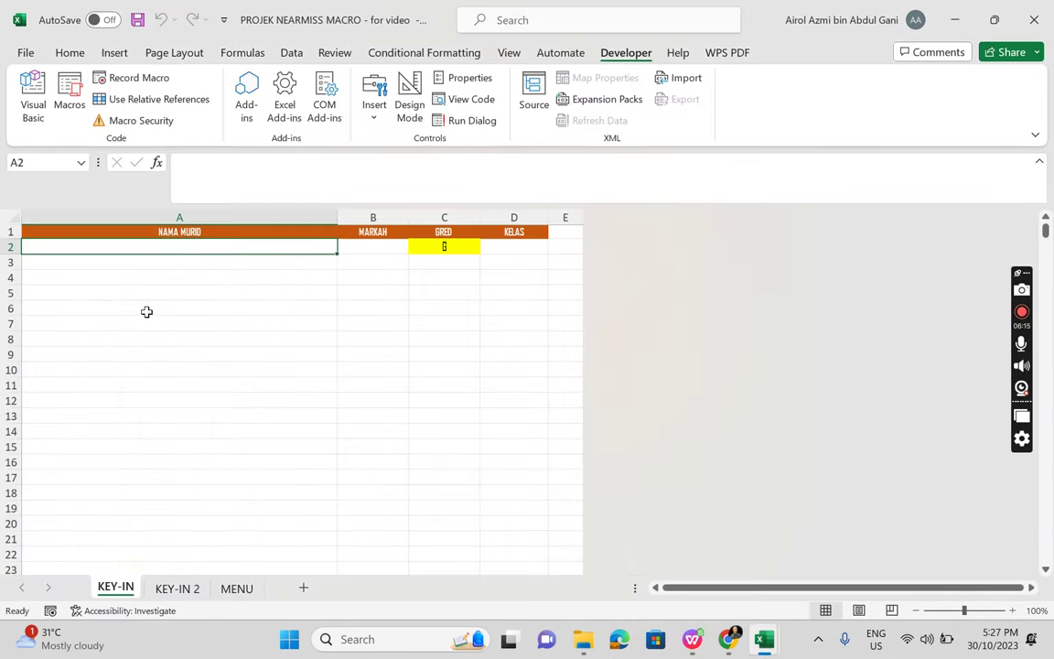
{"action": "left_click", "coordinate": [274, 296]}
{"action": "key", "text": "Up"}
{"action": "key", "text": "Up"}
{"action": "key", "text": "Up"}
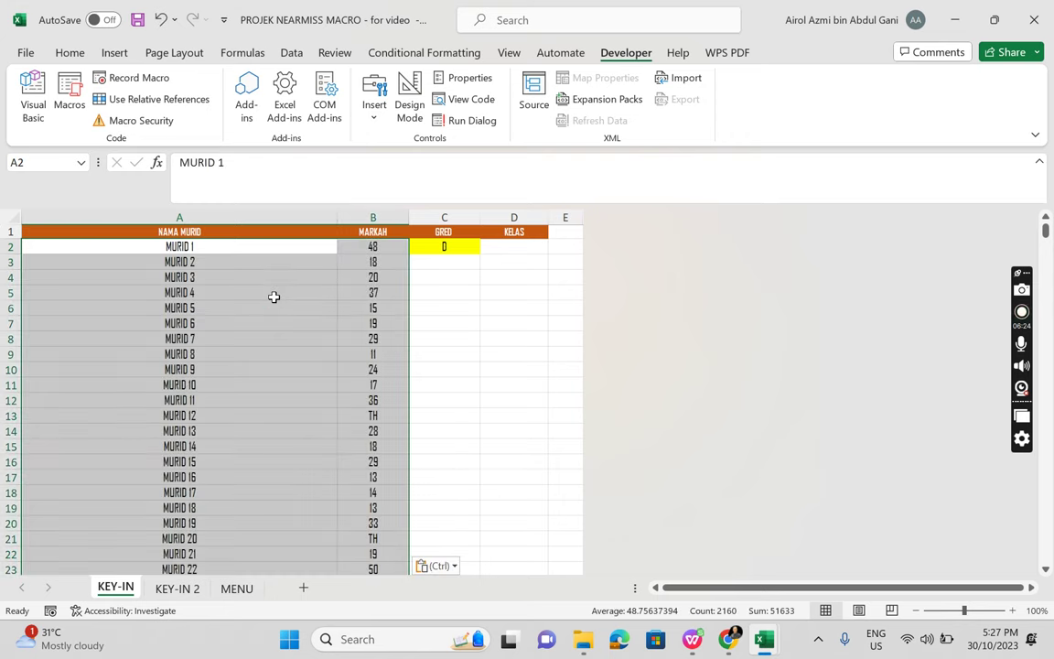
Step: Copy the GRED lookup formula in cell C2 and select C3 as the start of the paste range
{"action": "key", "text": "Right"}
{"action": "key", "text": "Right"}
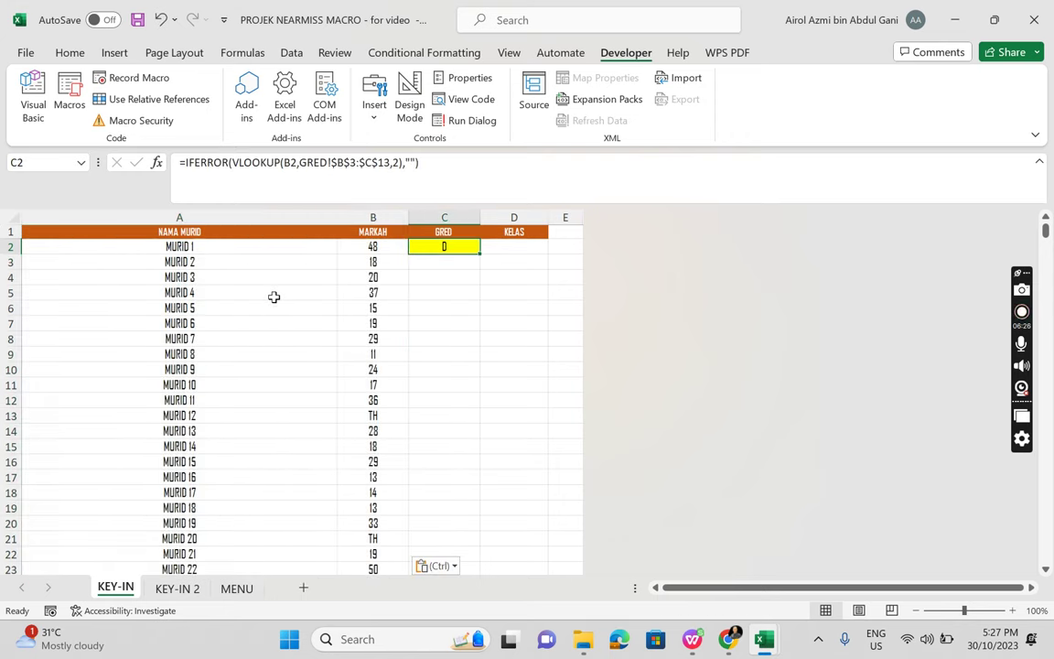
{"action": "key", "text": "ctrl+c"}
{"action": "key", "text": "Down"}
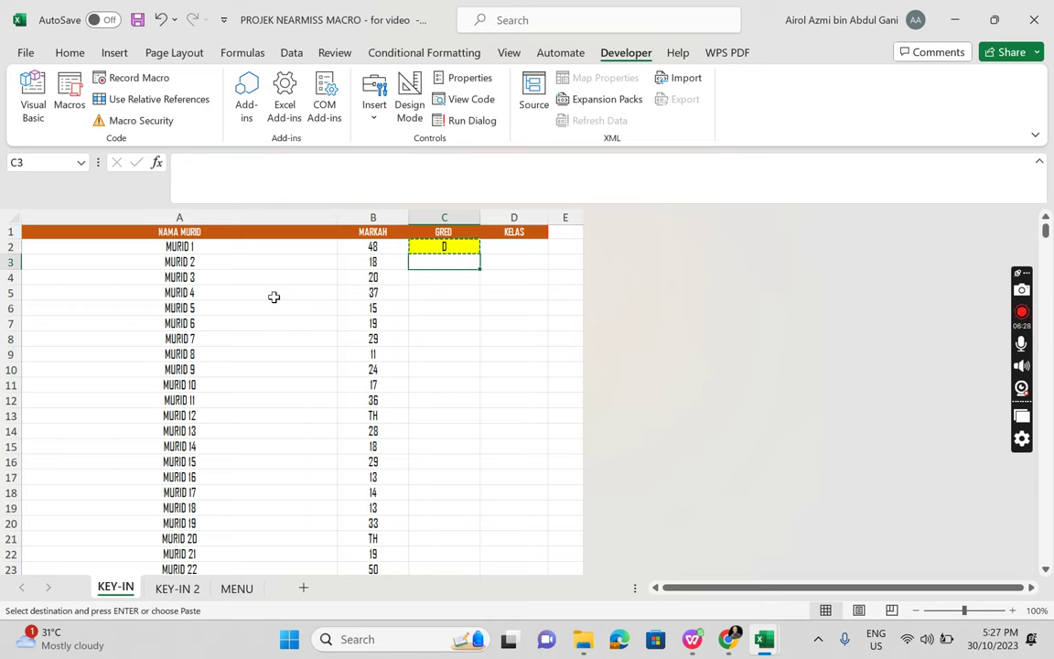
{"action": "key", "text": "ctrl+shift+Down"}
{"action": "key", "text": "ctrl+shift+Up"}
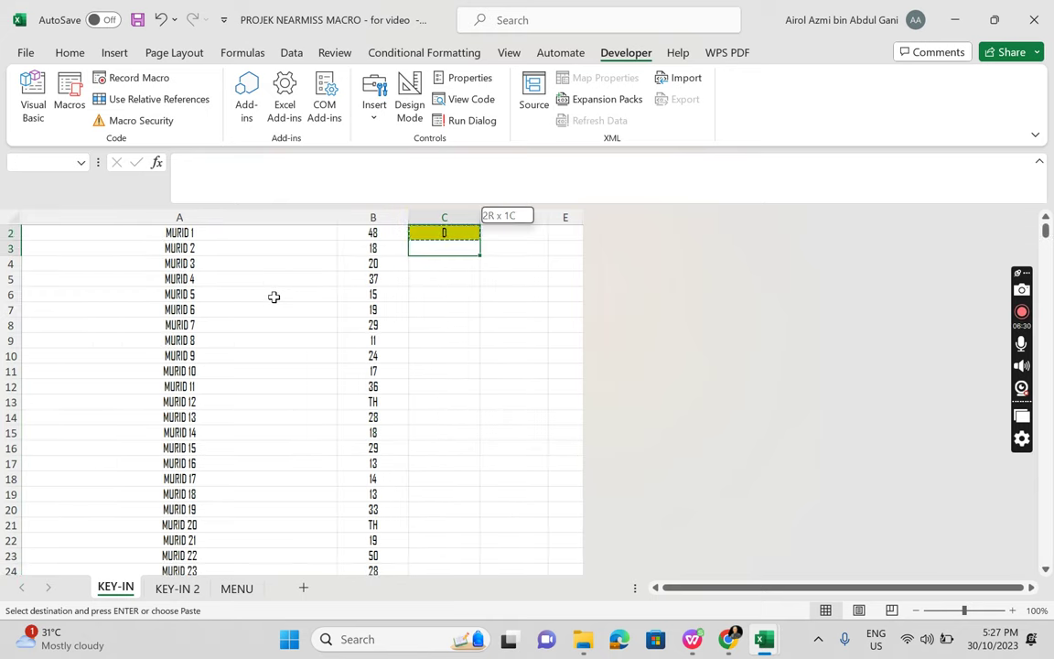
{"action": "key", "text": "ctrl+shift+Down"}
{"action": "key", "text": "ctrl+shift+Up"}
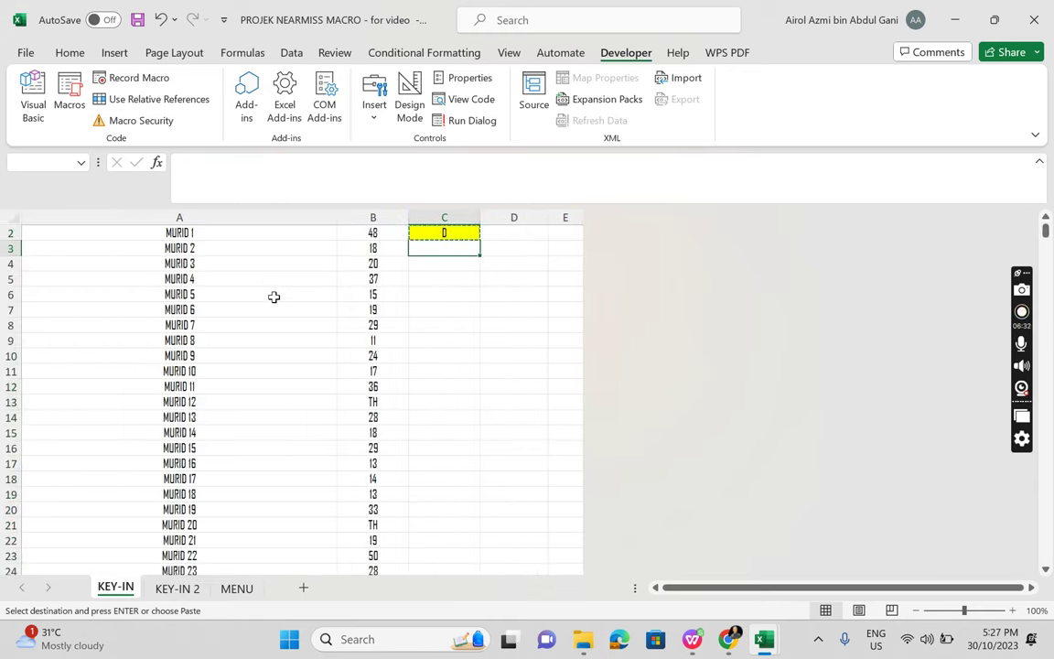
Step: Paste the copied GRED lookup formula into C3:C1081 of the KEY-IN sheet, down to the last student row
{"action": "key", "text": "shift+Down"}
{"action": "key", "text": "shift+Down"}
{"action": "key", "text": "shift+Down"}
{"action": "key", "text": "shift+Down"}
{"action": "key", "text": "shift+Down"}
{"action": "key", "text": "shift+Down"}
{"action": "key", "text": "shift+Down"}
{"action": "key", "text": "shift+Down"}
{"action": "key", "text": "shift+Down"}
{"action": "key", "text": "shift+Down"}
{"action": "key", "text": "shift+Down"}
{"action": "key", "text": "shift+Down"}
{"action": "key", "text": "shift+Down"}
{"action": "key", "text": "shift+Down"}
{"action": "key", "text": "shift+Down"}
{"action": "key", "text": "shift+Down"}
{"action": "key", "text": "shift+Down"}
{"action": "key", "text": "shift+Down"}
{"action": "key", "text": "shift+Down"}
{"action": "key", "text": "shift+Down"}
{"action": "key", "text": "shift+Down"}
{"action": "key", "text": "shift+Down"}
{"action": "key", "text": "shift+Down"}
{"action": "key", "text": "shift+Down"}
{"action": "key", "text": "shift+Down"}
{"action": "key", "text": "shift+Down"}
{"action": "key", "text": "shift+Down"}
{"action": "key", "text": "shift+Down"}
{"action": "key", "text": "shift+Down"}
{"action": "key", "text": "shift+Down"}
{"action": "key", "text": "shift+Down"}
{"action": "key", "text": "shift+Down"}
{"action": "key", "text": "shift+Down"}
{"action": "key", "text": "shift+Down"}
{"action": "key", "text": "shift+Down"}
{"action": "key", "text": "shift+Down"}
{"action": "key", "text": "shift+Down"}
{"action": "key", "text": "shift+Down"}
{"action": "key", "text": "shift+Down"}
{"action": "key", "text": "shift+Down"}
{"action": "key", "text": "shift+Down"}
{"action": "key", "text": "shift+Down"}
{"action": "key", "text": "shift+Down"}
{"action": "key", "text": "shift+Down"}
{"action": "key", "text": "shift+Down"}
{"action": "key", "text": "shift+Down"}
{"action": "key", "text": "shift+Down"}
{"action": "key", "text": "shift+Down"}
{"action": "key", "text": "shift+Down"}
{"action": "key", "text": "shift+Down"}
{"action": "key", "text": "shift+Down"}
{"action": "key", "text": "shift+Down"}
{"action": "key", "text": "shift+Down"}
{"action": "key", "text": "shift+Down"}
{"action": "key", "text": "shift+Down"}
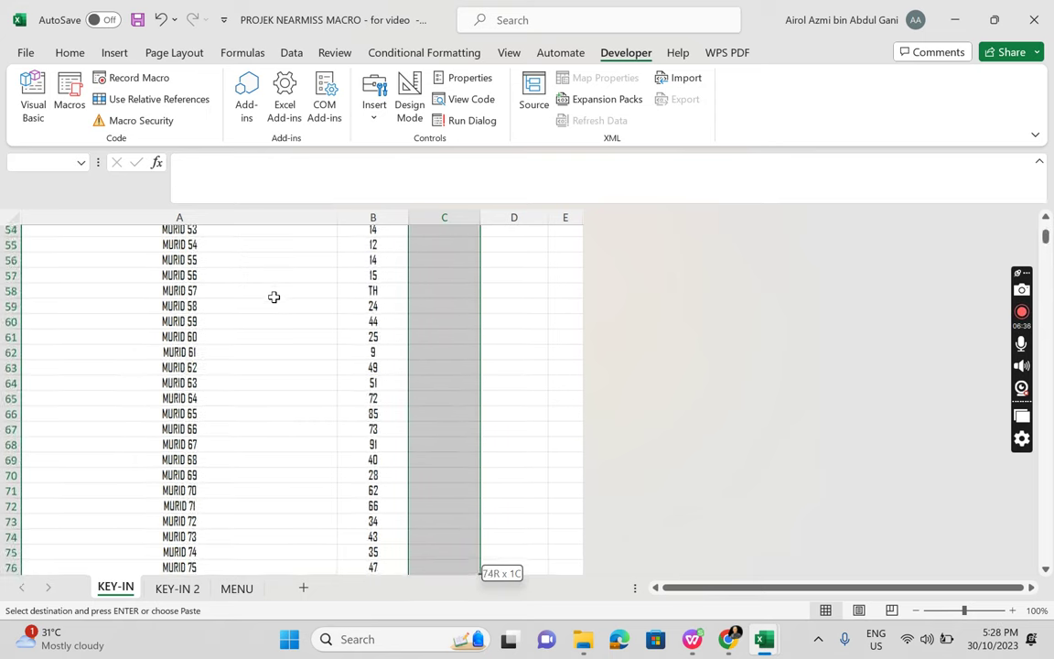
{"action": "key", "text": "shift+Down"}
{"action": "key", "text": "shift+Down"}
{"action": "key", "text": "shift+Down"}
{"action": "key", "text": "shift+Down"}
{"action": "key", "text": "shift+Down"}
{"action": "key", "text": "shift+Down"}
{"action": "key", "text": "shift+Down"}
{"action": "key", "text": "shift+Down"}
{"action": "key", "text": "shift+Down"}
{"action": "key", "text": "shift+Down"}
{"action": "key", "text": "shift+Down"}
{"action": "key", "text": "shift+Down"}
{"action": "key", "text": "shift+Down"}
{"action": "key", "text": "shift+Down"}
{"action": "key", "text": "shift+Down"}
{"action": "key", "text": "shift+Down"}
{"action": "key", "text": "shift+Down"}
{"action": "key", "text": "shift+Down"}
{"action": "key", "text": "shift+Down"}
{"action": "key", "text": "shift+Down"}
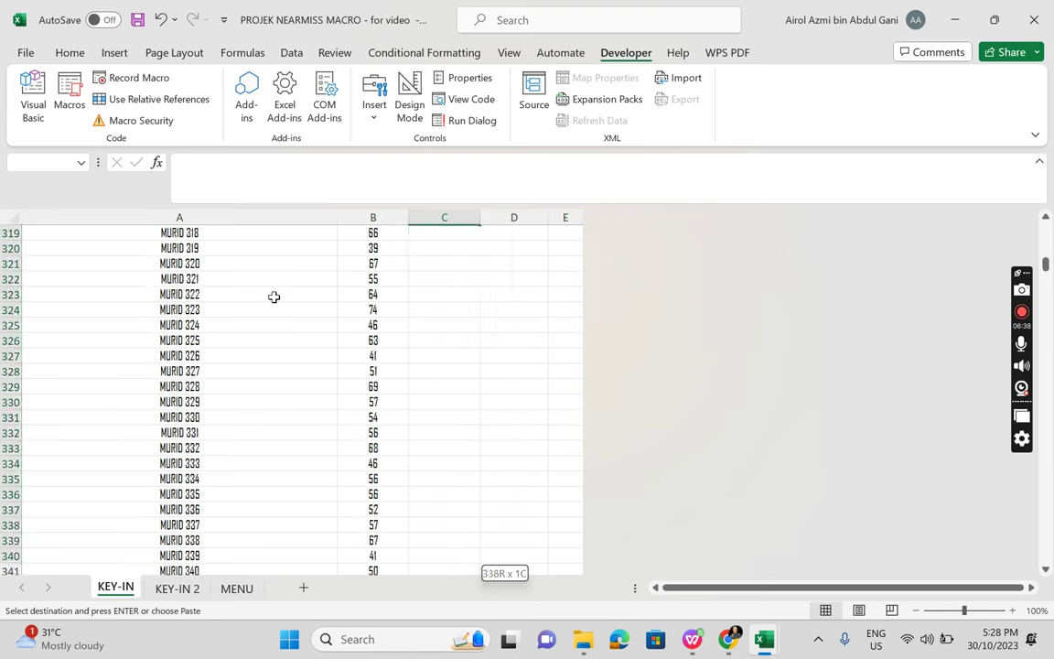
{"action": "key", "text": "shift+Down"}
{"action": "key", "text": "shift+Down"}
{"action": "key", "text": "shift+Down"}
{"action": "key", "text": "shift+Down"}
{"action": "key", "text": "shift+Down"}
{"action": "key", "text": "shift+Down"}
{"action": "key", "text": "shift+Down"}
{"action": "key", "text": "shift+Down"}
{"action": "key", "text": "shift+Down"}
{"action": "key", "text": "shift+Down"}
{"action": "key", "text": "shift+Down"}
{"action": "key", "text": "shift+Down"}
{"action": "key", "text": "shift+Down"}
{"action": "key", "text": "shift+Down"}
{"action": "key", "text": "shift+Down"}
{"action": "key", "text": "shift+Down"}
{"action": "key", "text": "shift+Down"}
{"action": "key", "text": "shift+Down"}
{"action": "key", "text": "shift+Down"}
{"action": "key", "text": "shift+Down"}
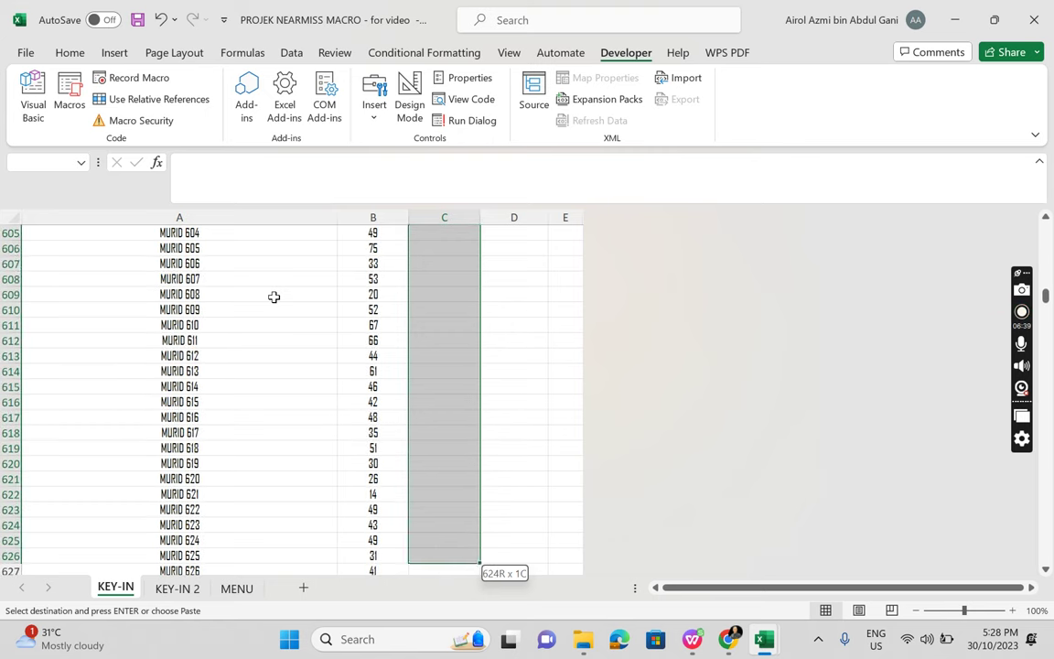
{"action": "key", "text": "shift+Down"}
{"action": "key", "text": "shift+Down"}
{"action": "key", "text": "shift+Down"}
{"action": "key", "text": "shift+Down"}
{"action": "key", "text": "shift+Down"}
{"action": "key", "text": "shift+Down"}
{"action": "key", "text": "shift+Down"}
{"action": "key", "text": "shift+Down"}
{"action": "key", "text": "shift+Down"}
{"action": "key", "text": "shift+Down"}
{"action": "key", "text": "shift+Down"}
{"action": "key", "text": "shift+Down"}
{"action": "key", "text": "shift+Down"}
{"action": "key", "text": "shift+Down"}
{"action": "key", "text": "shift+Down"}
{"action": "key", "text": "shift+Down"}
{"action": "key", "text": "shift+Down"}
{"action": "key", "text": "shift+Down"}
{"action": "key", "text": "shift+Down"}
{"action": "key", "text": "shift+Down"}
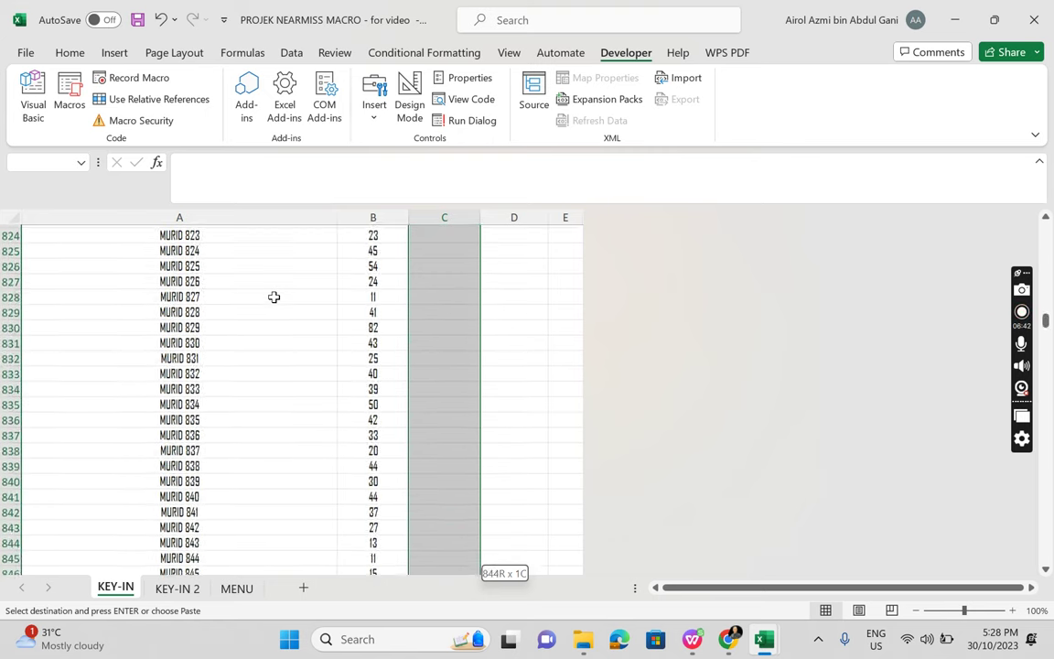
{"action": "key", "text": "shift+Down"}
{"action": "key", "text": "shift+Down"}
{"action": "key", "text": "shift+Down"}
{"action": "key", "text": "shift+Down"}
{"action": "key", "text": "shift+Down"}
{"action": "key", "text": "shift+Down"}
{"action": "key", "text": "shift+Down"}
{"action": "key", "text": "shift+Down"}
{"action": "key", "text": "shift+Down"}
{"action": "key", "text": "shift+Down"}
{"action": "key", "text": "shift+Down"}
{"action": "key", "text": "shift+Down"}
{"action": "key", "text": "shift+Down"}
{"action": "key", "text": "shift+Down"}
{"action": "key", "text": "shift+Down"}
{"action": "key", "text": "shift+Down"}
{"action": "key", "text": "shift+Down"}
{"action": "key", "text": "shift+Down"}
{"action": "key", "text": "shift+Down"}
{"action": "key", "text": "shift+Down"}
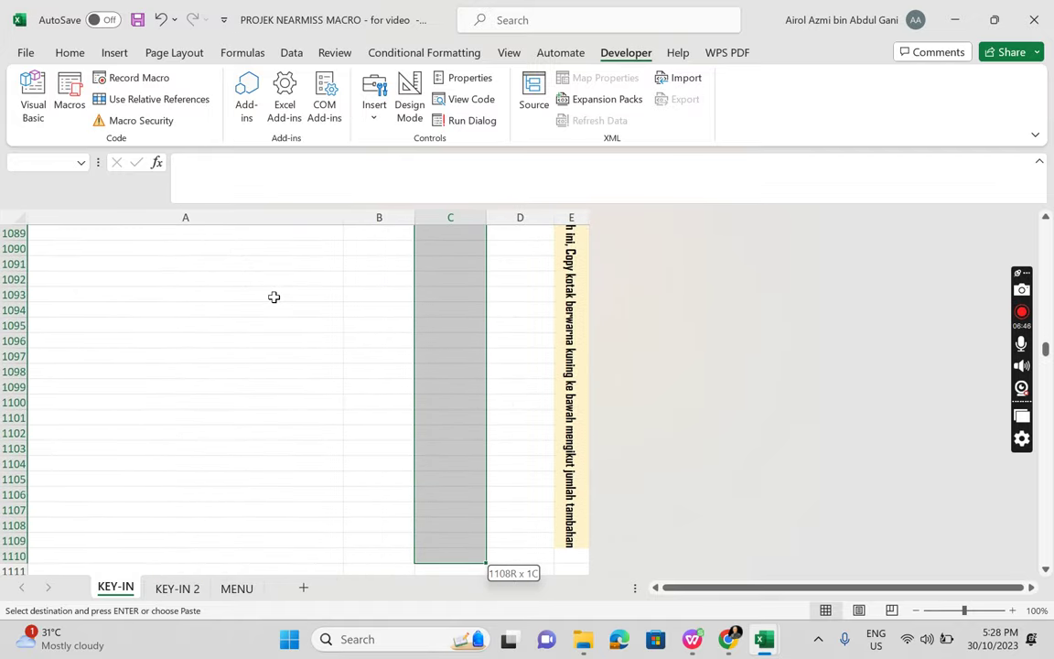
{"action": "key", "text": "shift+Up"}
{"action": "key", "text": "shift+Up"}
{"action": "key", "text": "shift+Up"}
{"action": "key", "text": "shift+Up"}
{"action": "key", "text": "shift+Up"}
{"action": "key", "text": "shift+Up"}
{"action": "key", "text": "shift+Up"}
{"action": "key", "text": "shift+Up"}
{"action": "key", "text": "shift+Up"}
{"action": "key", "text": "shift+Up"}
{"action": "key", "text": "shift+Up"}
{"action": "key", "text": "shift+Up"}
{"action": "key", "text": "shift+Up"}
{"action": "key", "text": "shift+Up"}
{"action": "key", "text": "shift+Up"}
{"action": "key", "text": "shift+Up"}
{"action": "key", "text": "shift+Up"}
{"action": "key", "text": "shift+Up"}
{"action": "key", "text": "shift+Up"}
{"action": "key", "text": "shift+Up"}
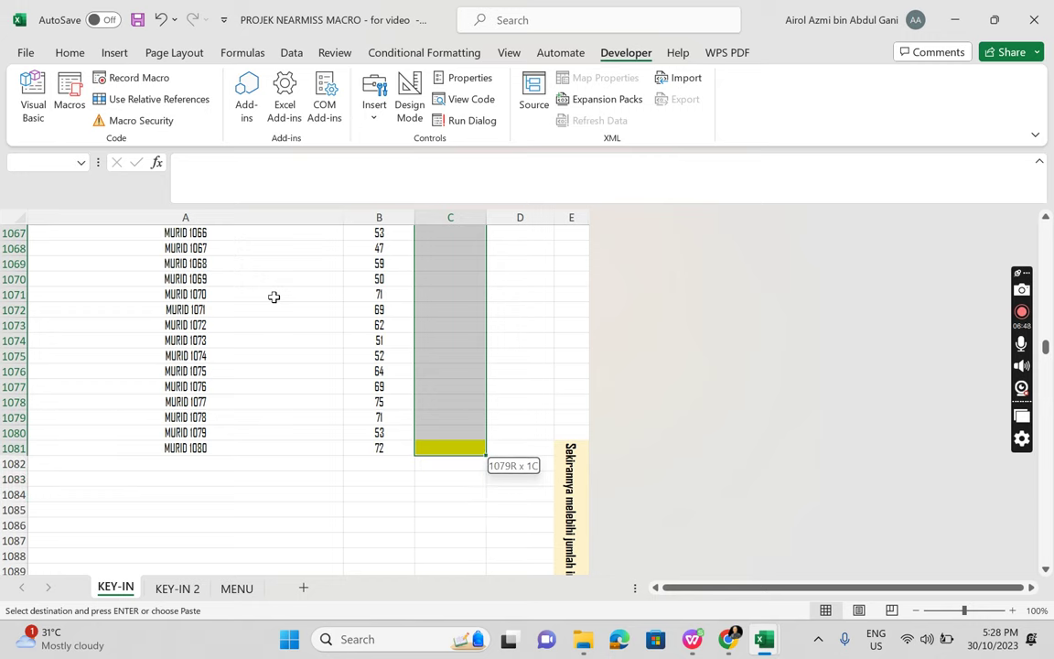
{"action": "key", "text": "ctrl+v"}
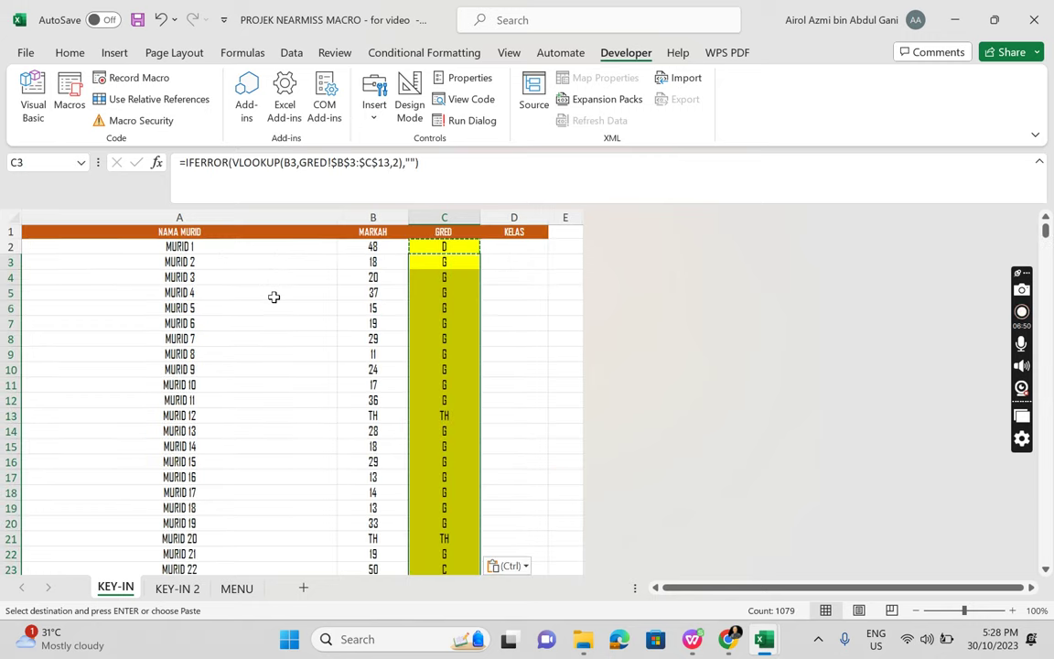
{"action": "left_click", "coordinate": [520, 337]}
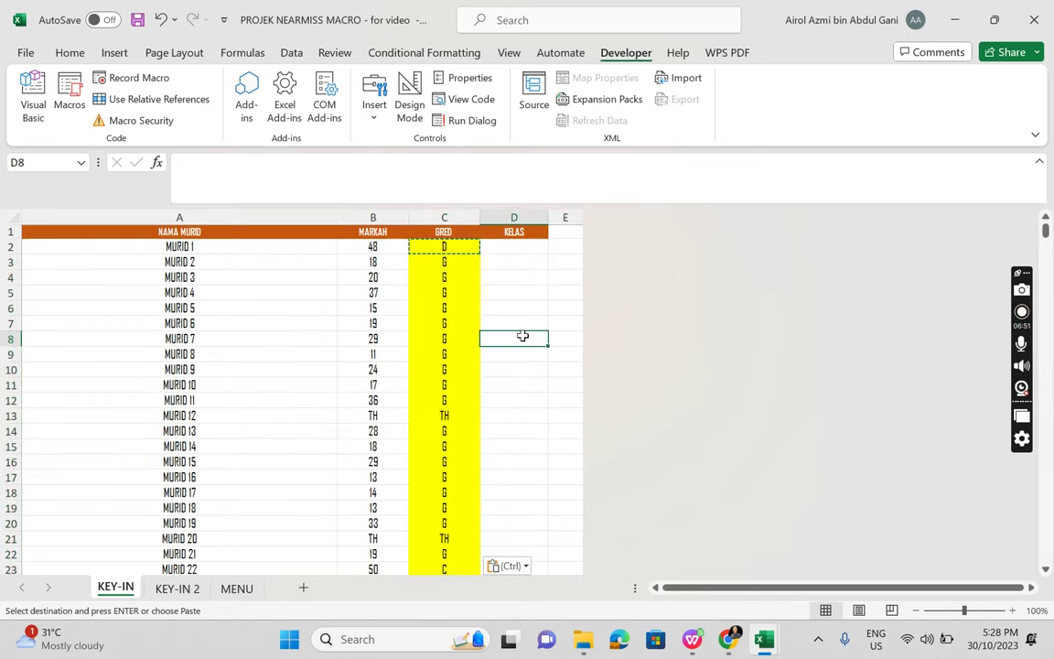
Step: Examine the GRED lookup formulas in column C against the marks in column B and the KELAS column
{"action": "left_click", "coordinate": [443, 258]}
{"action": "key", "text": "Down"}
{"action": "key", "text": "Down"}
{"action": "key", "text": "Down"}
{"action": "key", "text": "Down"}
{"action": "key", "text": "Down"}
{"action": "key", "text": "Down"}
{"action": "key", "text": "Down"}
{"action": "key", "text": "Down"}
{"action": "key", "text": "Down"}
{"action": "key", "text": "Down"}
{"action": "key", "text": "Down"}
{"action": "key", "text": "Down"}
{"action": "key", "text": "Down"}
{"action": "key", "text": "Down"}
{"action": "key", "text": "Down"}
{"action": "key", "text": "Down"}
{"action": "key", "text": "Down"}
{"action": "key", "text": "Down"}
{"action": "key", "text": "Down"}
{"action": "key", "text": "Down"}
{"action": "key", "text": "Down"}
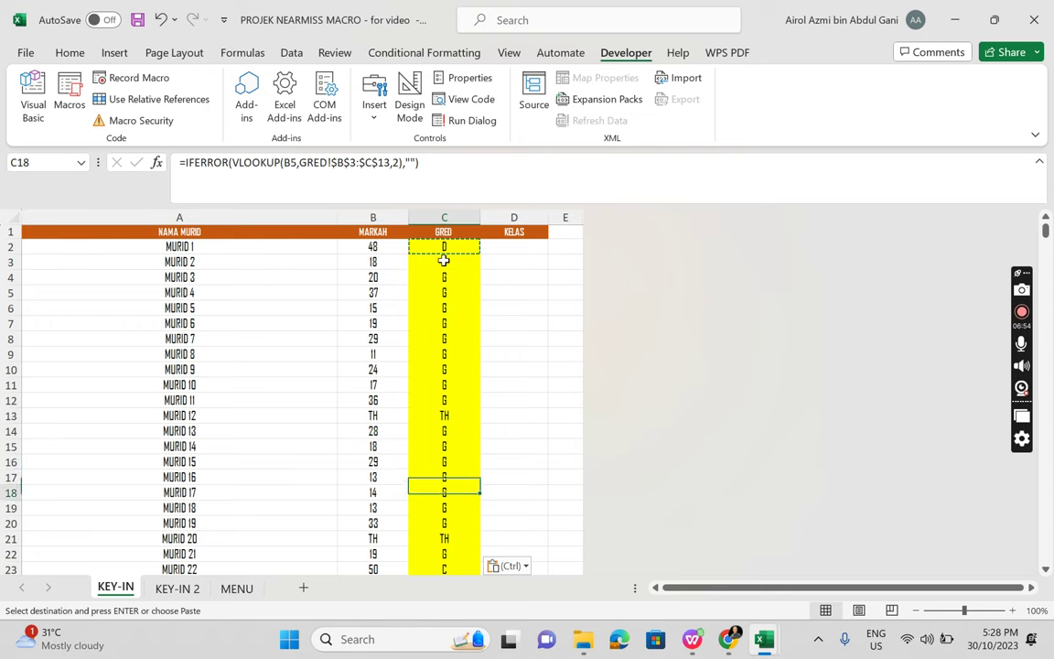
{"action": "key", "text": "Up"}
{"action": "key", "text": "Up"}
{"action": "key", "text": "Up"}
{"action": "key", "text": "Up"}
{"action": "key", "text": "Up"}
{"action": "key", "text": "Up"}
{"action": "key", "text": "Up"}
{"action": "key", "text": "Up"}
{"action": "key", "text": "Up"}
{"action": "key", "text": "Up"}
{"action": "key", "text": "Up"}
{"action": "key", "text": "Up"}
{"action": "key", "text": "Up"}
{"action": "key", "text": "Up"}
{"action": "key", "text": "Up"}
{"action": "key", "text": "Up"}
{"action": "key", "text": "Up"}
{"action": "key", "text": "Up"}
{"action": "key", "text": "Up"}
{"action": "key", "text": "Up"}
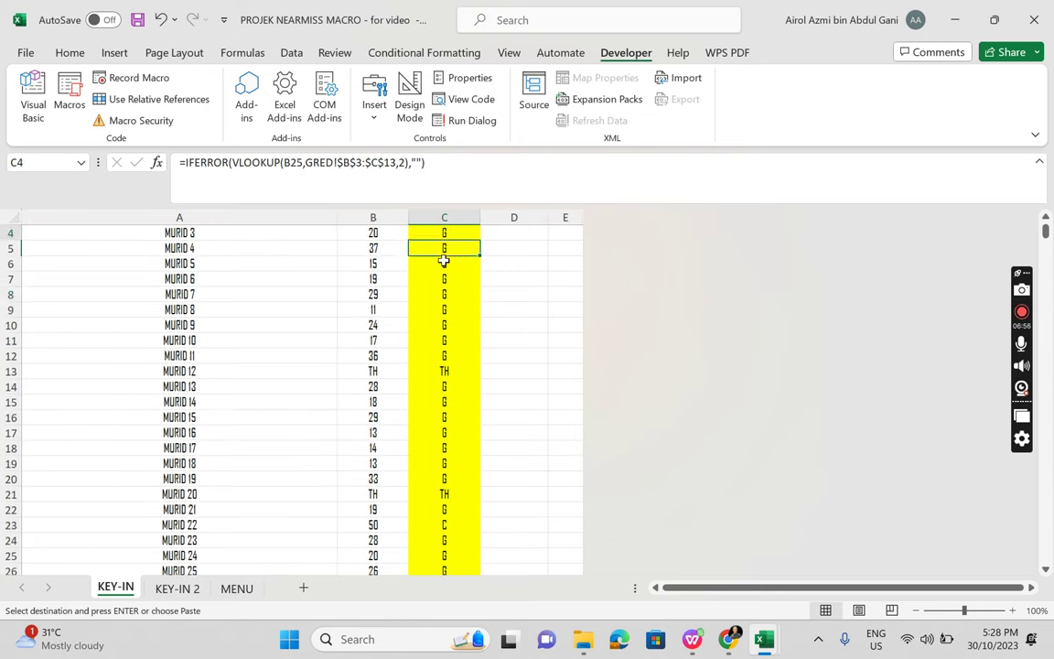
{"action": "key", "text": "Down"}
{"action": "key", "text": "Left"}
{"action": "key", "text": "Right"}
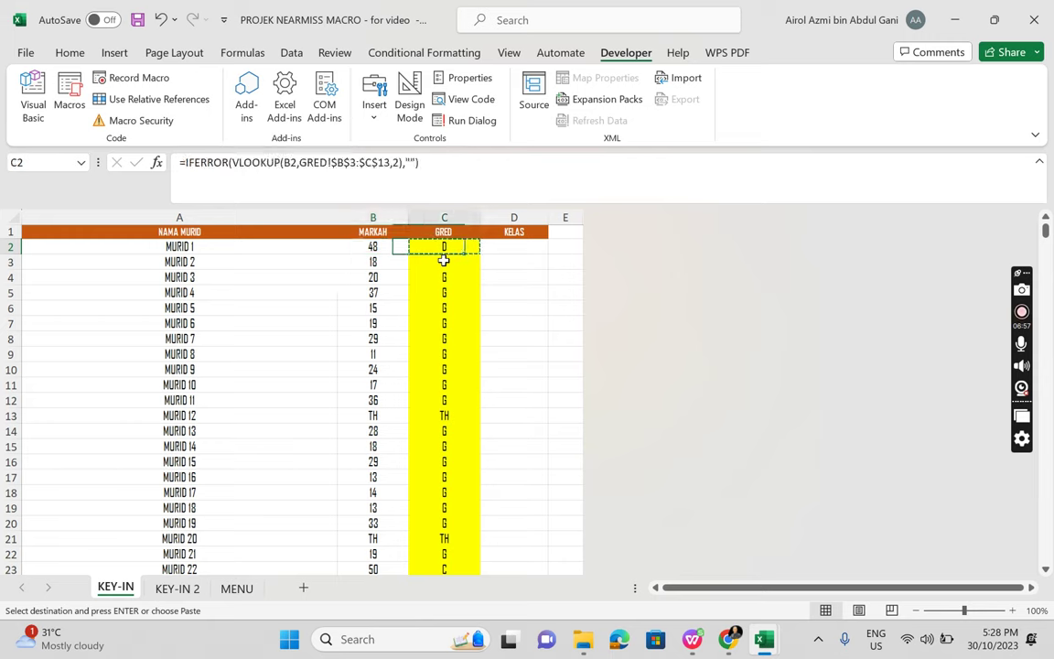
{"action": "key", "text": "Right"}
{"action": "key", "text": "Left"}
{"action": "key", "text": "Left"}
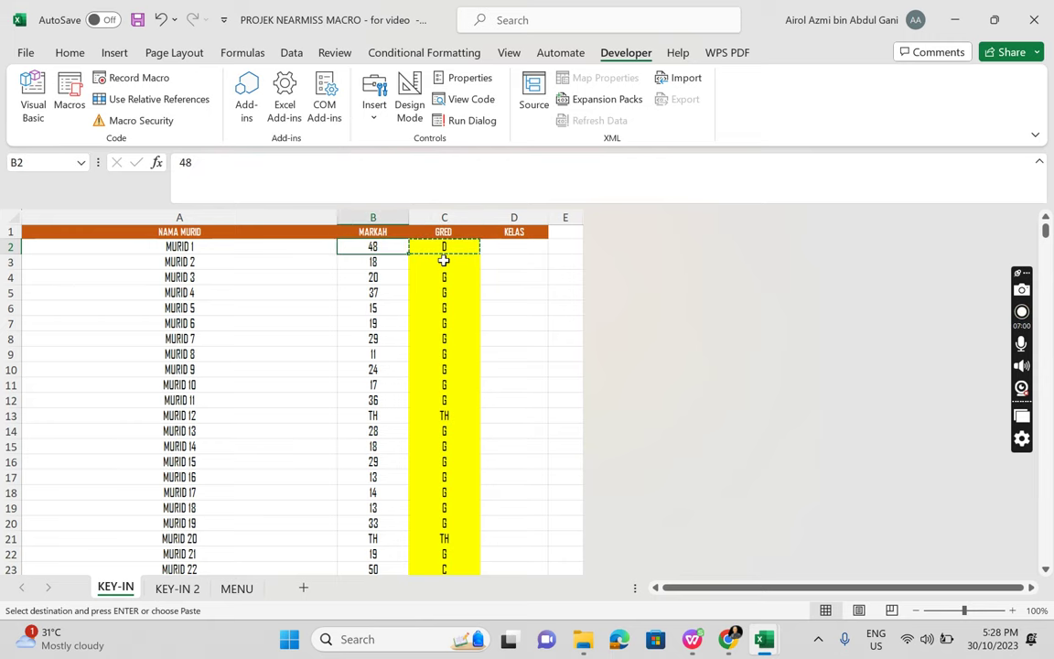
{"action": "key", "text": "Right"}
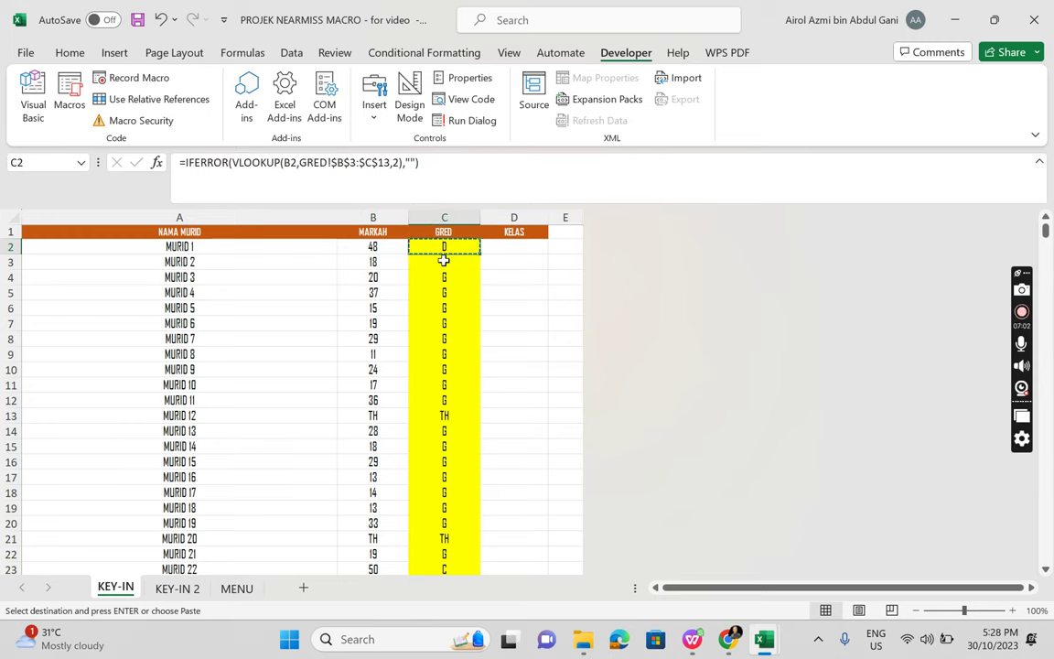
{"action": "key", "text": "Right"}
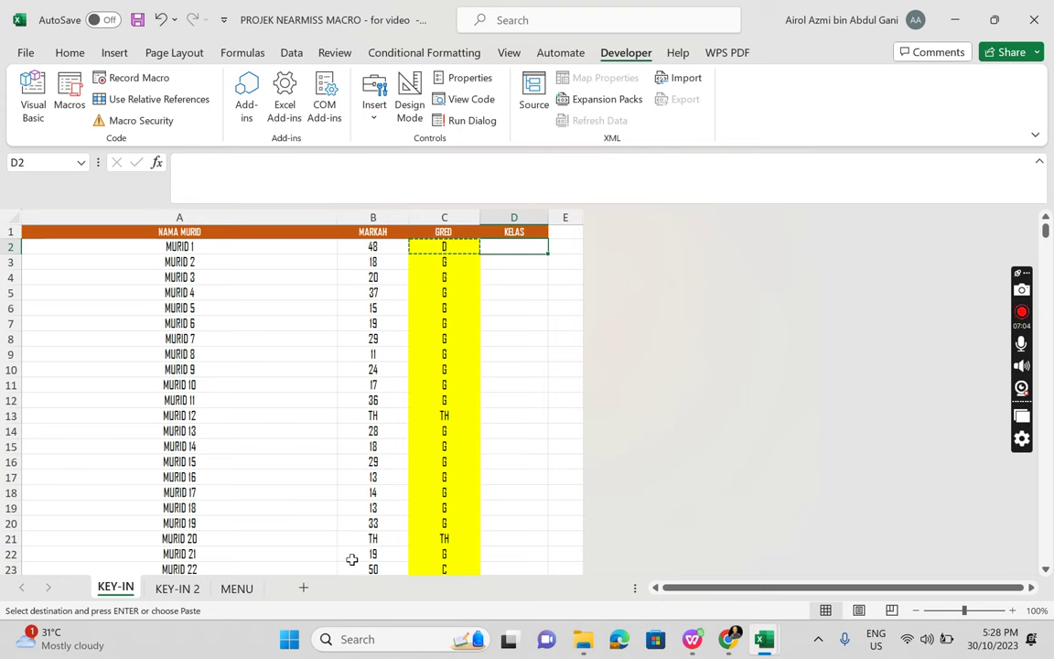
Step: Switch to Book1 in WPS Spreadsheets and copy the class names in C2:C1081
{"action": "left_click", "coordinate": [691, 638]}
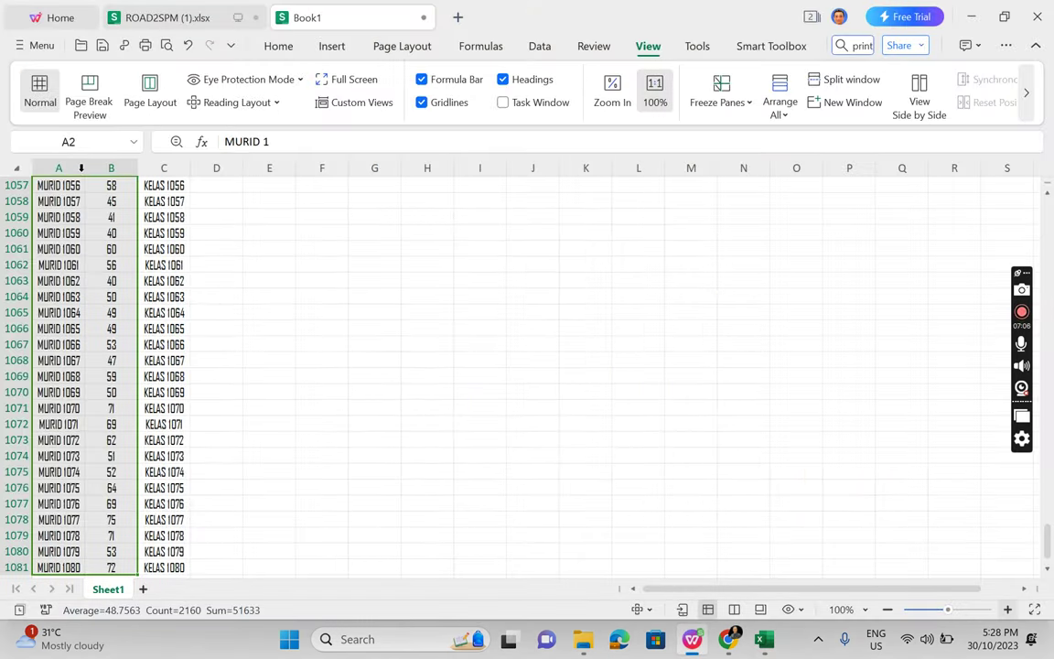
{"action": "left_click", "coordinate": [159, 186]}
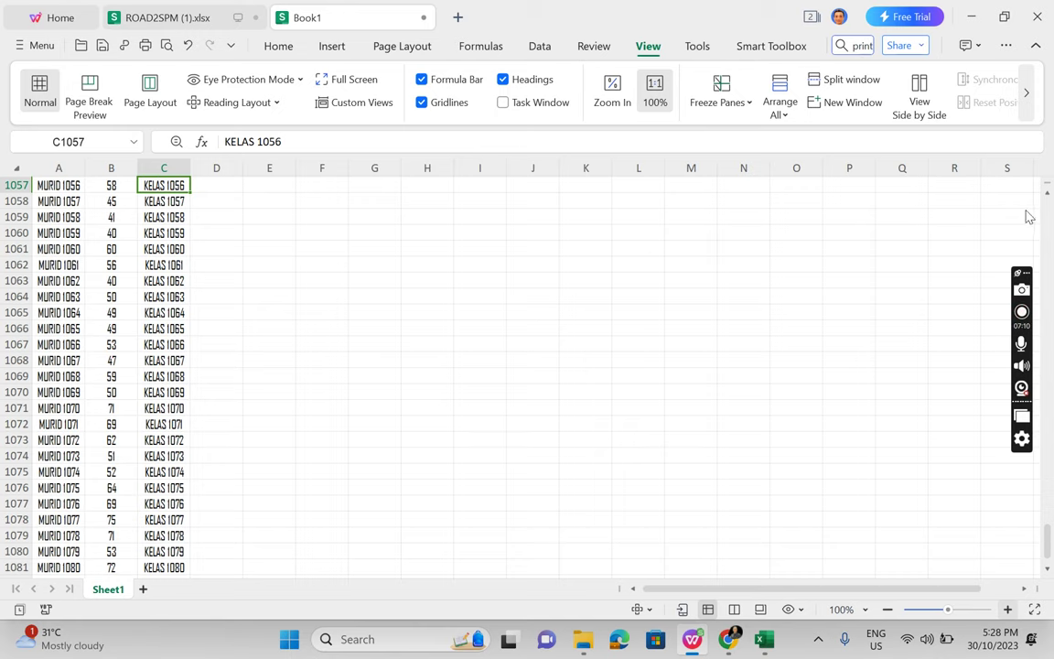
{"action": "left_click_drag", "start_coordinate": [1048, 551], "coordinate": [1030, 184]}
{"action": "left_click", "coordinate": [158, 201]}
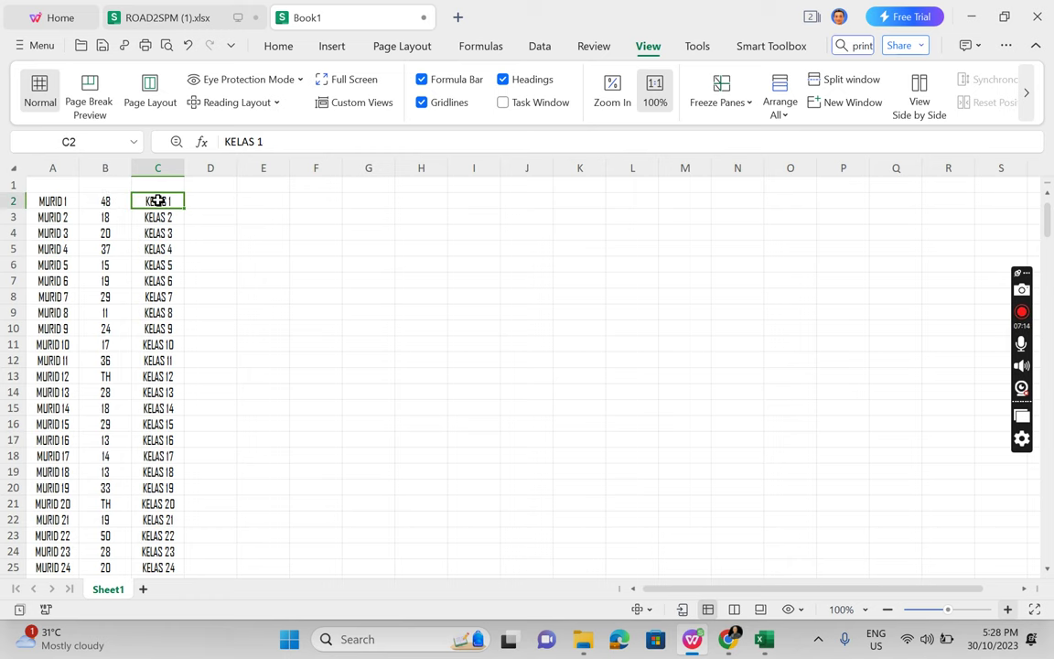
{"action": "key", "text": "ctrl+shift+Down"}
{"action": "key", "text": "ctrl+c"}
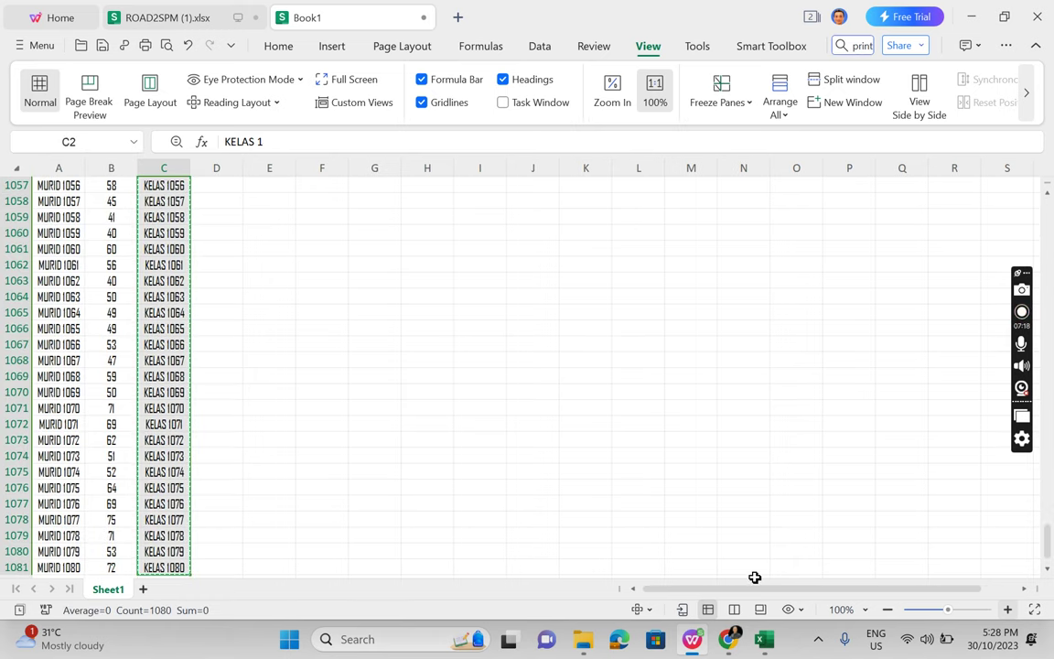
Step: Switch to the PROJEK NEARMISS MACRO workbook in Excel and paste the class names into the KELAS column from D2
{"action": "mouse_move", "coordinate": [764, 643]}
{"action": "left_click", "coordinate": [645, 508]}
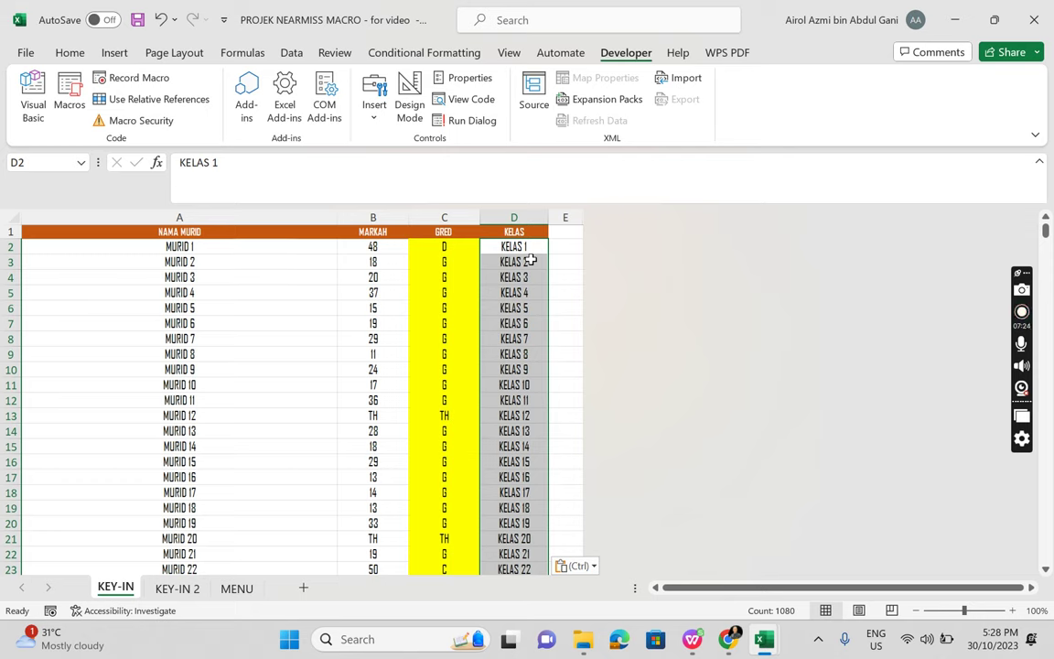
{"action": "key", "text": "Down"}
{"action": "key", "text": "Down"}
{"action": "key", "text": "Down"}
{"action": "key", "text": "Down"}
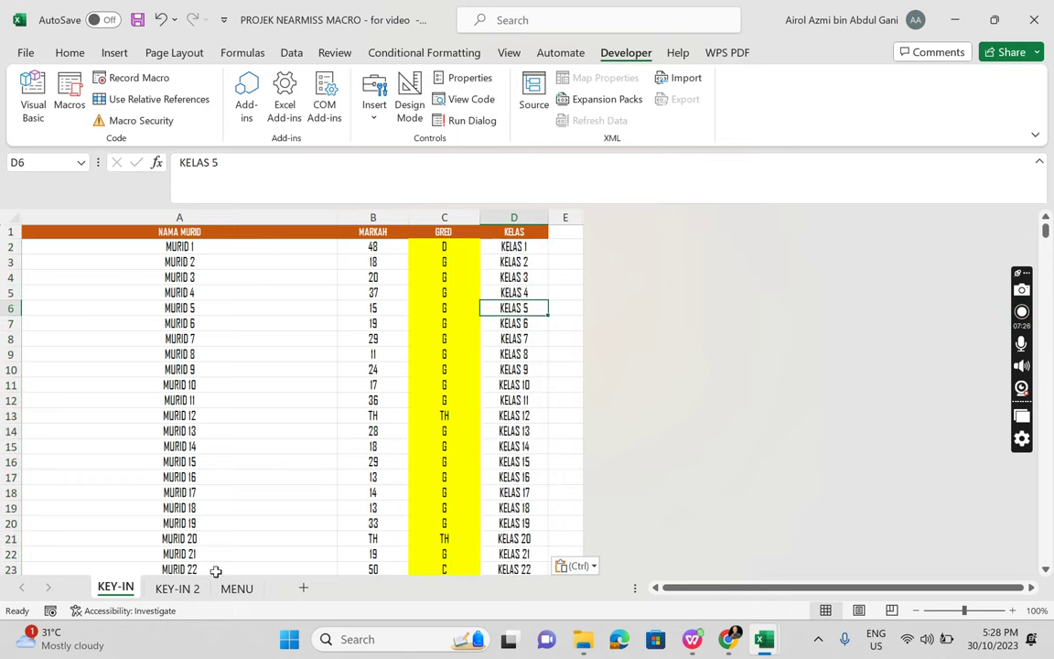
Step: On the KEY-IN 2 sheet, enter SEJARAH as the SUBJEK and 7 as the TOV in row 5
{"action": "left_click", "coordinate": [175, 589]}
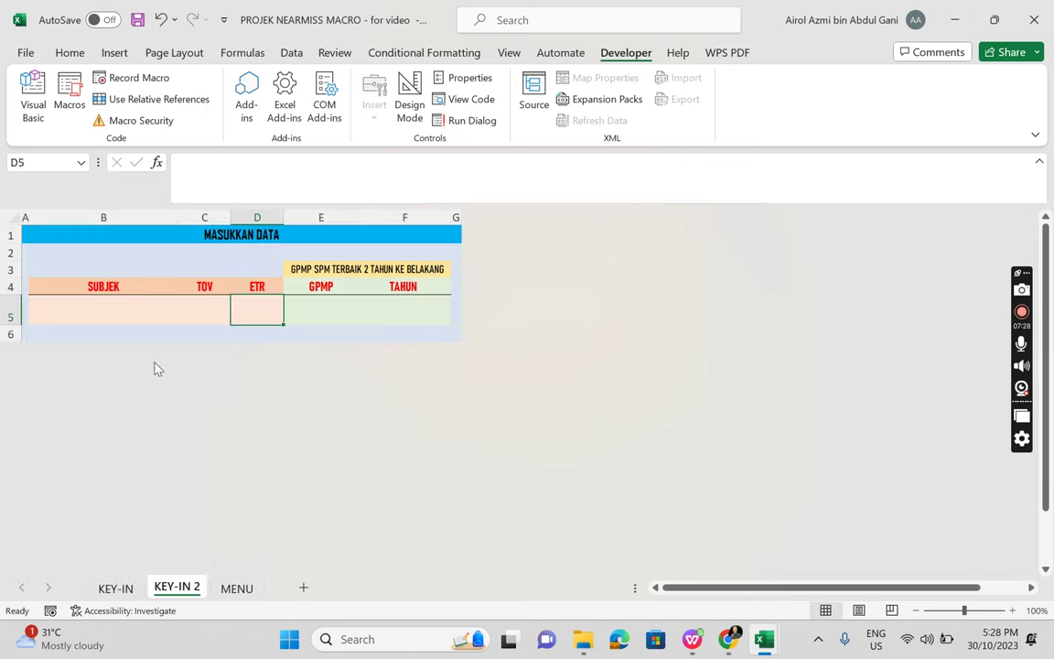
{"action": "left_click", "coordinate": [123, 309]}
{"action": "type", "text": "SEJARAH"}
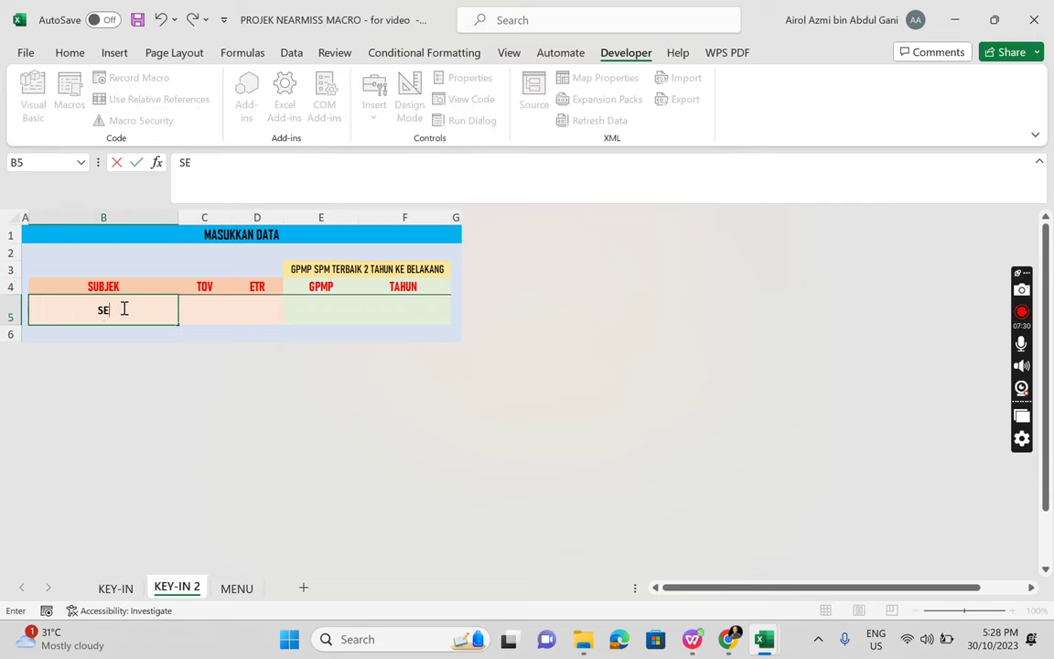
{"action": "key", "text": "Return"}
{"action": "key", "text": "Up"}
{"action": "key", "text": "Right"}
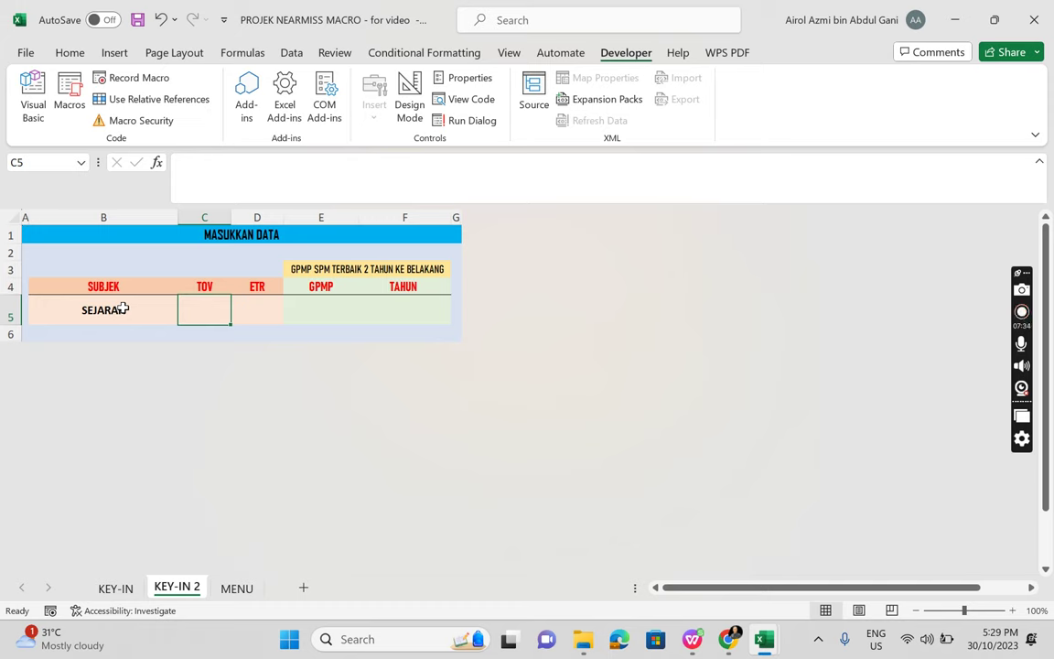
{"action": "type", "text": "7"}
{"action": "key", "text": "Return"}
{"action": "key", "text": "Up"}
{"action": "key", "text": "Tab"}
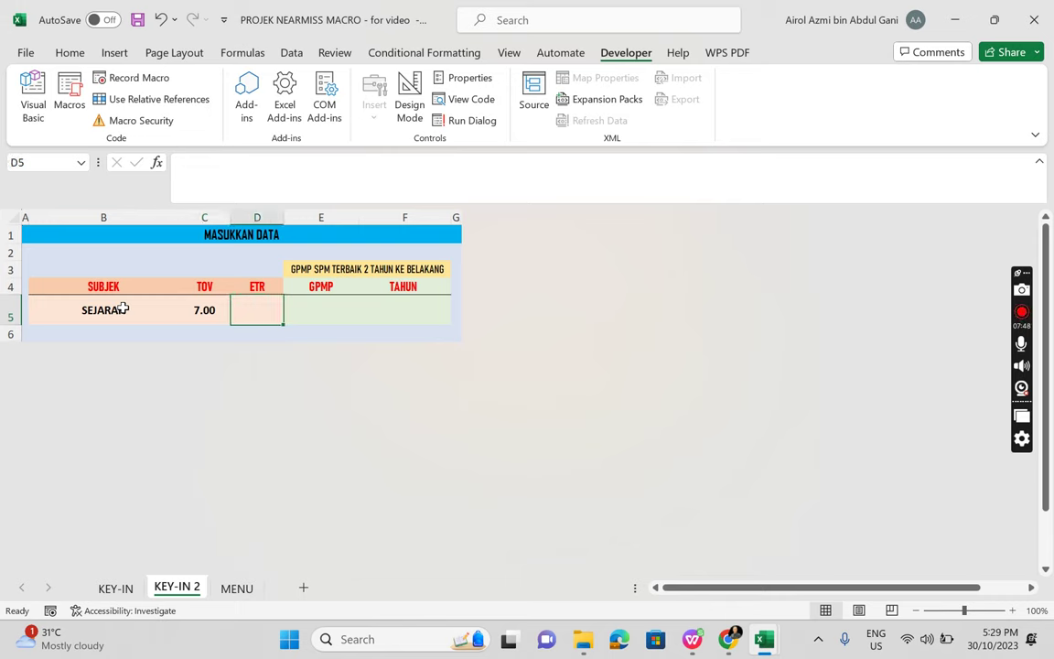
{"action": "type", "text": "3"}
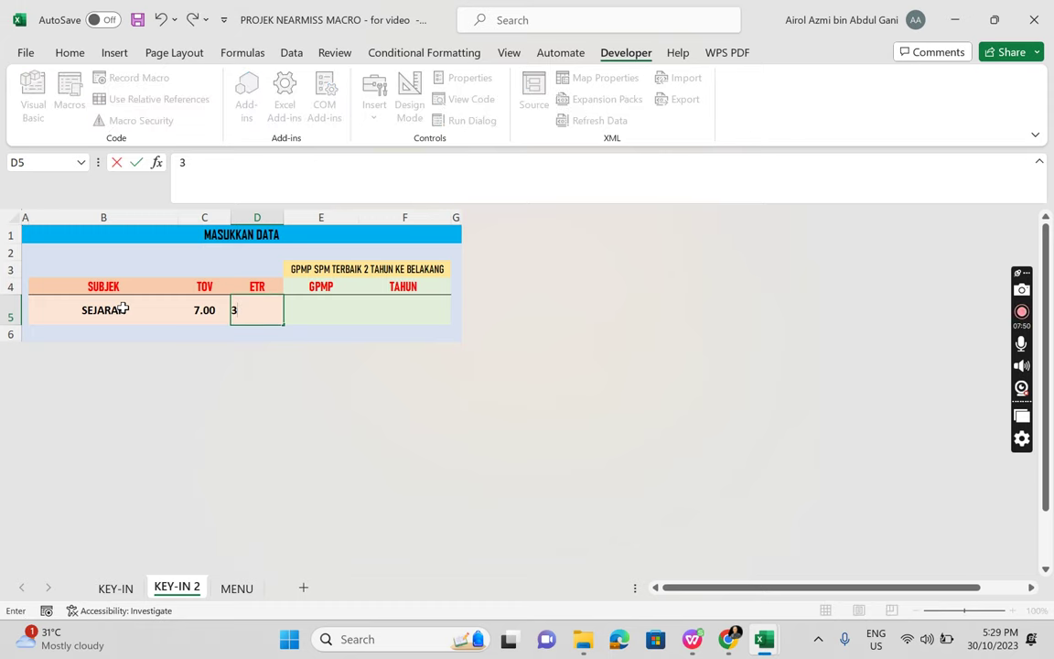
{"action": "key", "text": "Tab"}
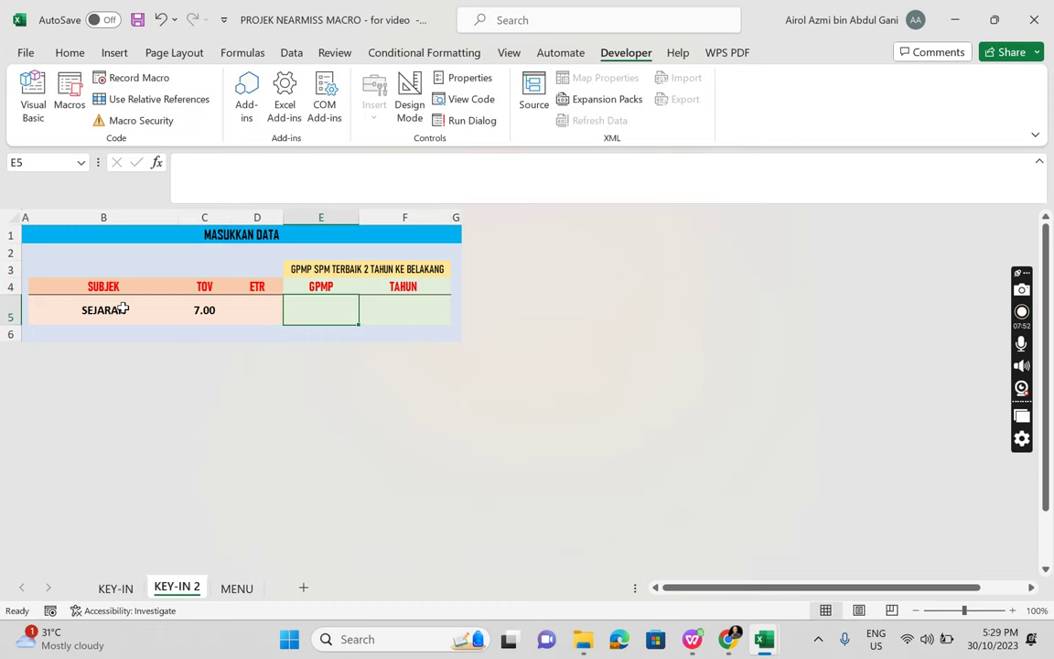
{"action": "key", "text": "Up"}
{"action": "key", "text": "Up"}
{"action": "key", "text": "Down"}
{"action": "key", "text": "Down"}
{"action": "key", "text": "Up"}
{"action": "key", "text": "Up"}
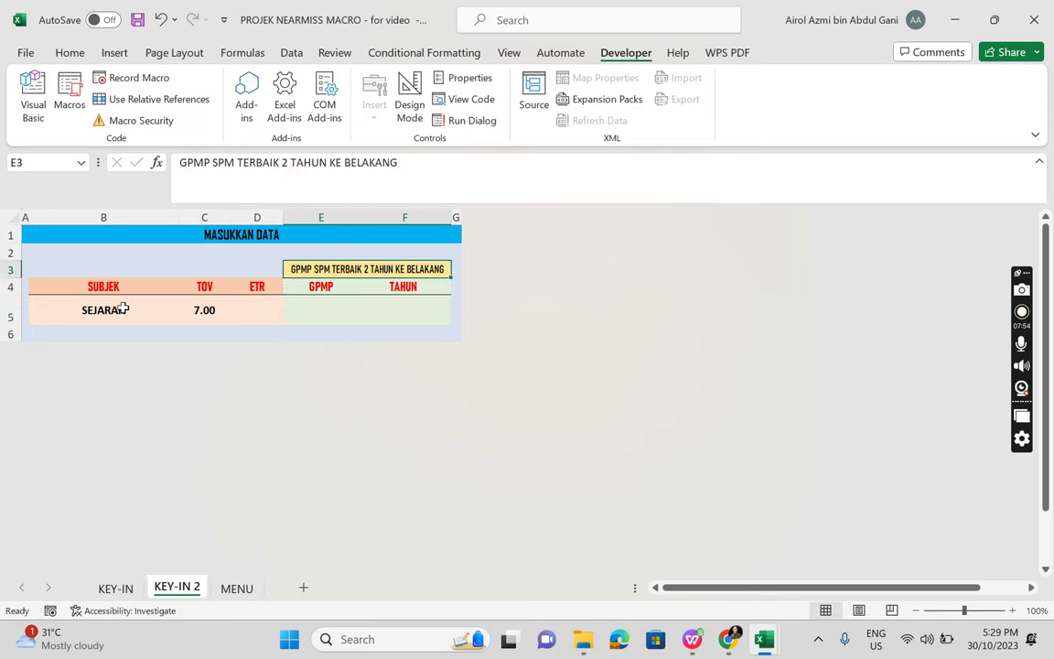
Step: Enter 3.68 as the GPMP in E5 and 2022 as the TAHUN in F5
{"action": "key", "text": "Down"}
{"action": "key", "text": "Down"}
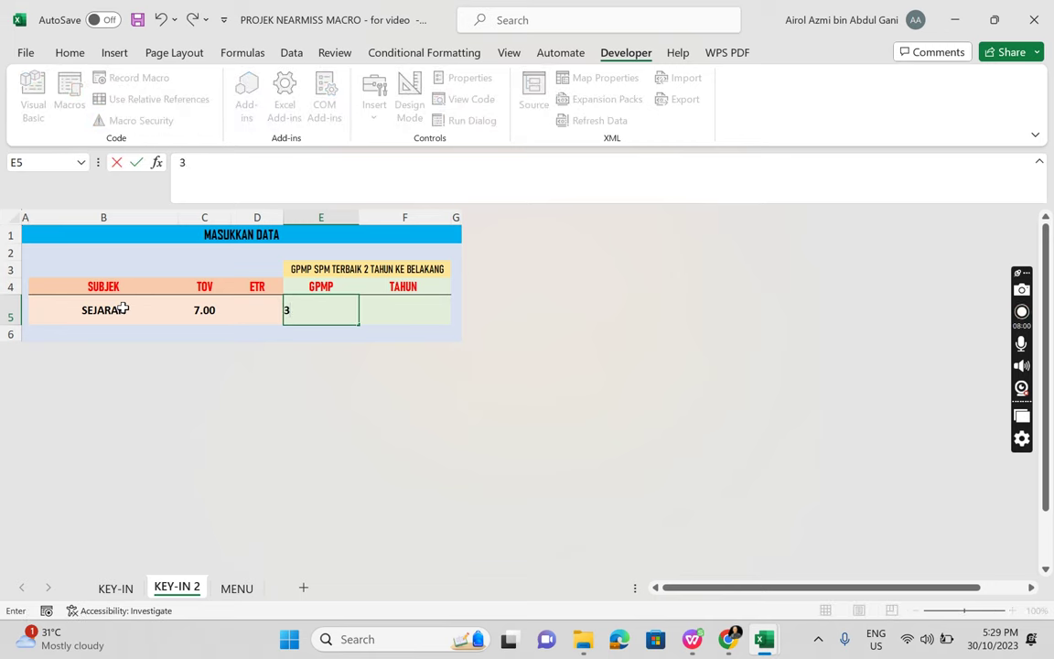
{"action": "type", "text": "68"}
{"action": "key", "text": "Return"}
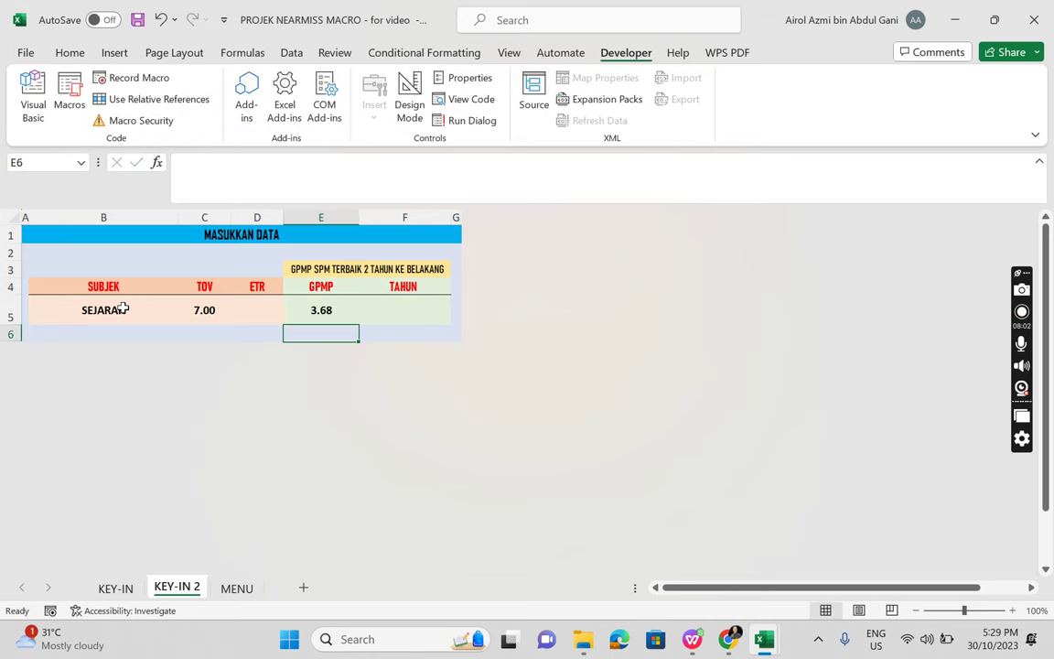
{"action": "key", "text": "Up"}
{"action": "key", "text": "Right"}
{"action": "type", "text": "2022"}
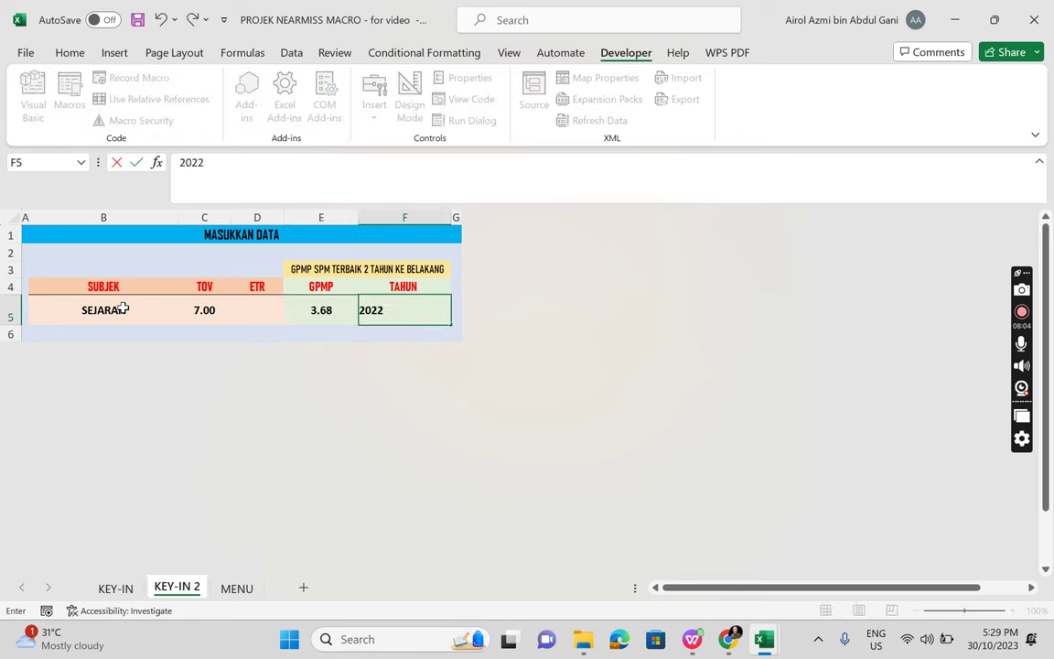
{"action": "key", "text": "ctrl+Return"}
Step: Examine the GPMP and TAHUN entries under the GPMP SPM TERBAIK 2 TAHUN KE BELAKANG heading
{"action": "key", "text": "Left"}
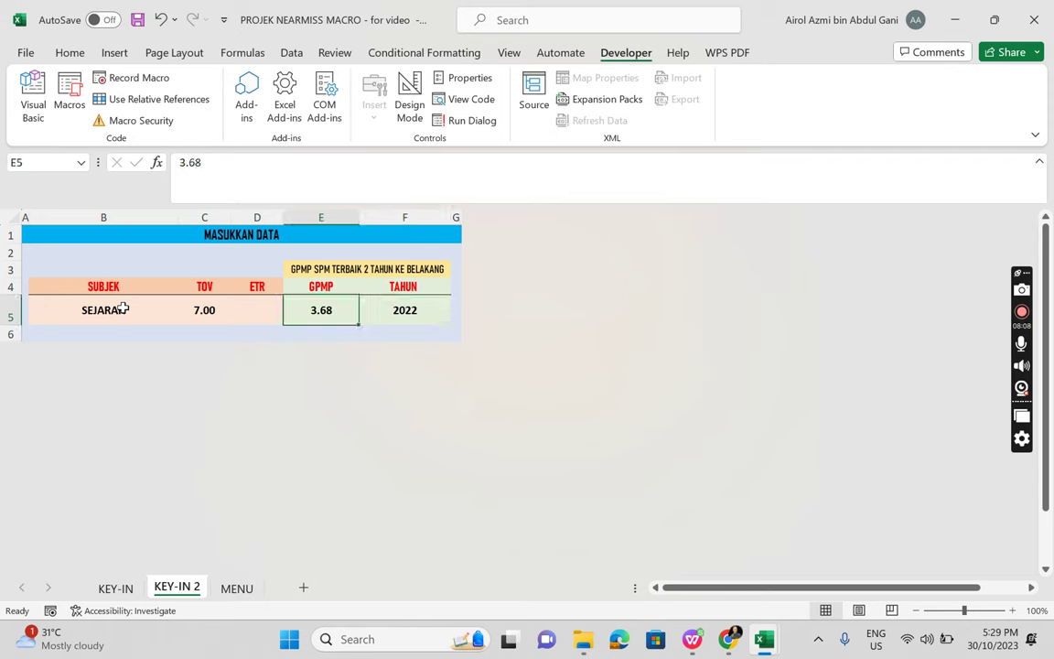
{"action": "key", "text": "Left"}
{"action": "key", "text": "Right"}
{"action": "key", "text": "Up"}
{"action": "key", "text": "Up"}
{"action": "key", "text": "Down"}
{"action": "key", "text": "Down"}
{"action": "key", "text": "Up"}
{"action": "key", "text": "Up"}
{"action": "key", "text": "Up"}
{"action": "key", "text": "Down"}
{"action": "key", "text": "Down"}
{"action": "key", "text": "Down"}
{"action": "key", "text": "Right"}
{"action": "key", "text": "Left"}
{"action": "key", "text": "Right"}
{"action": "key", "text": "Left"}
{"action": "key", "text": "Right"}
{"action": "key", "text": "Left"}
{"action": "key", "text": "Right"}
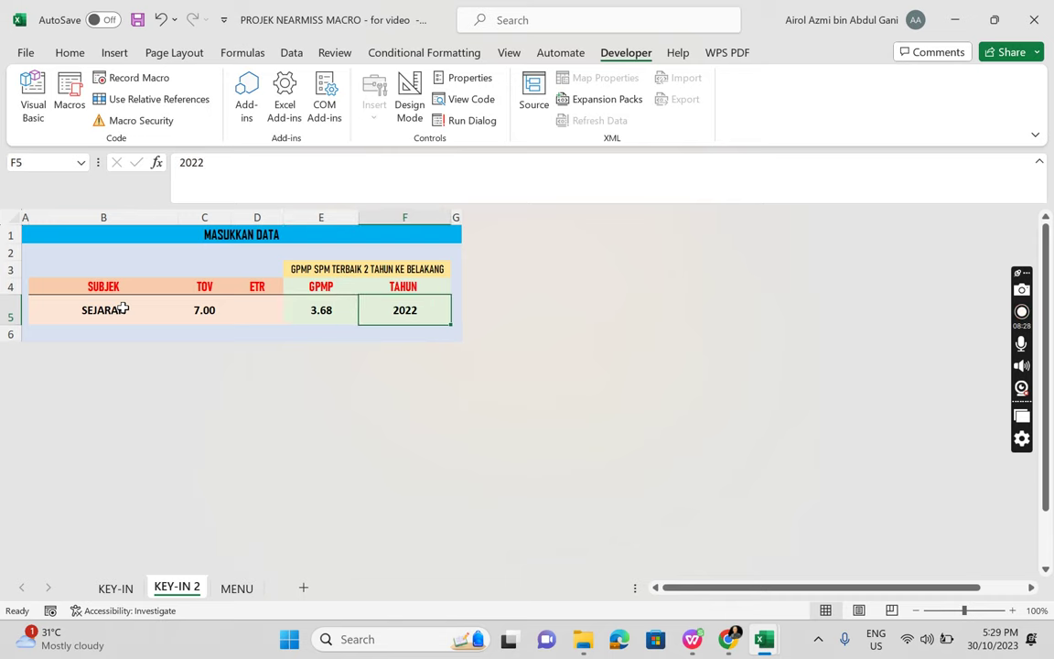
{"action": "key", "text": "Left"}
{"action": "key", "text": "Right"}
{"action": "key", "text": "Left"}
{"action": "key", "text": "Right"}
{"action": "key", "text": "Left"}
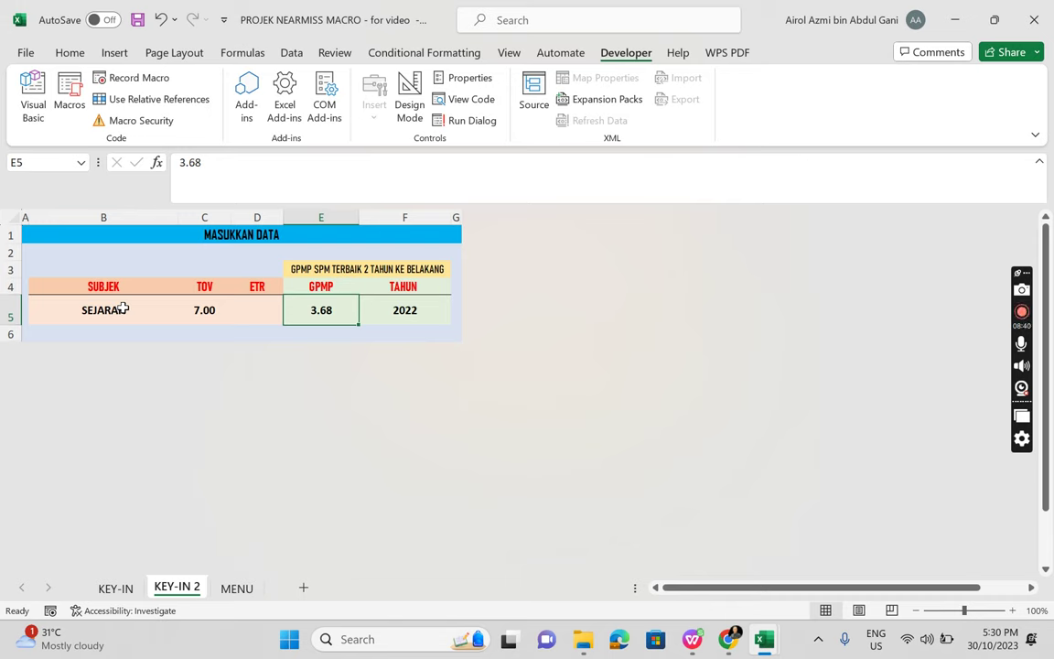
Step: Set the ETR in D5 of the KEY-IN 2 sheet to 3.68
{"action": "key", "text": "Left"}
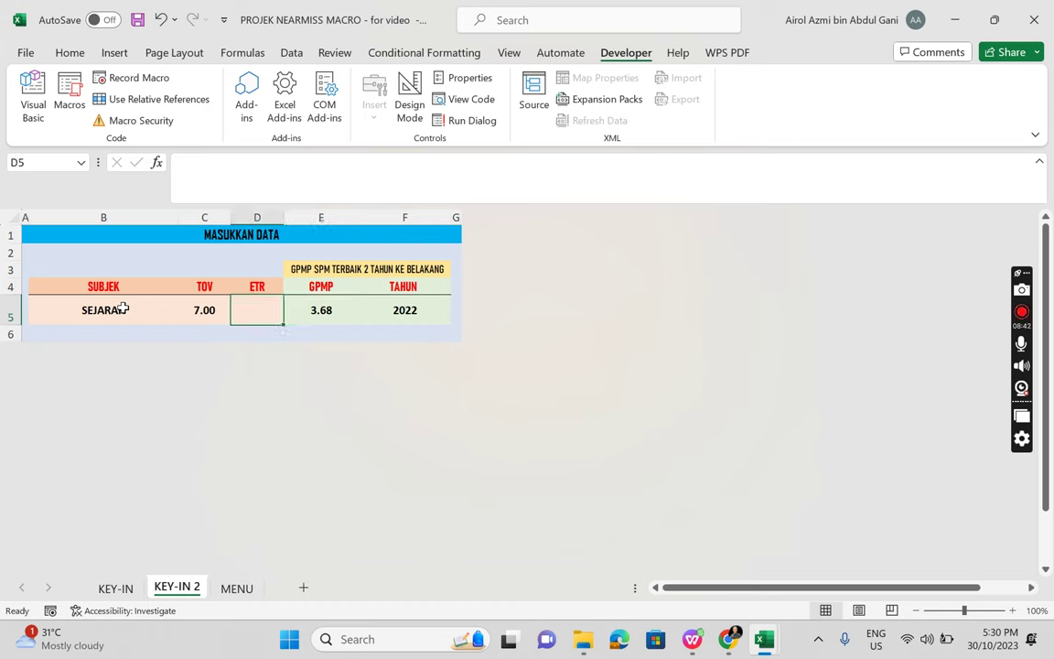
{"action": "type", "text": "3.68"}
{"action": "key", "text": "Return"}
{"action": "key", "text": "Up"}
{"action": "key", "text": "Right"}
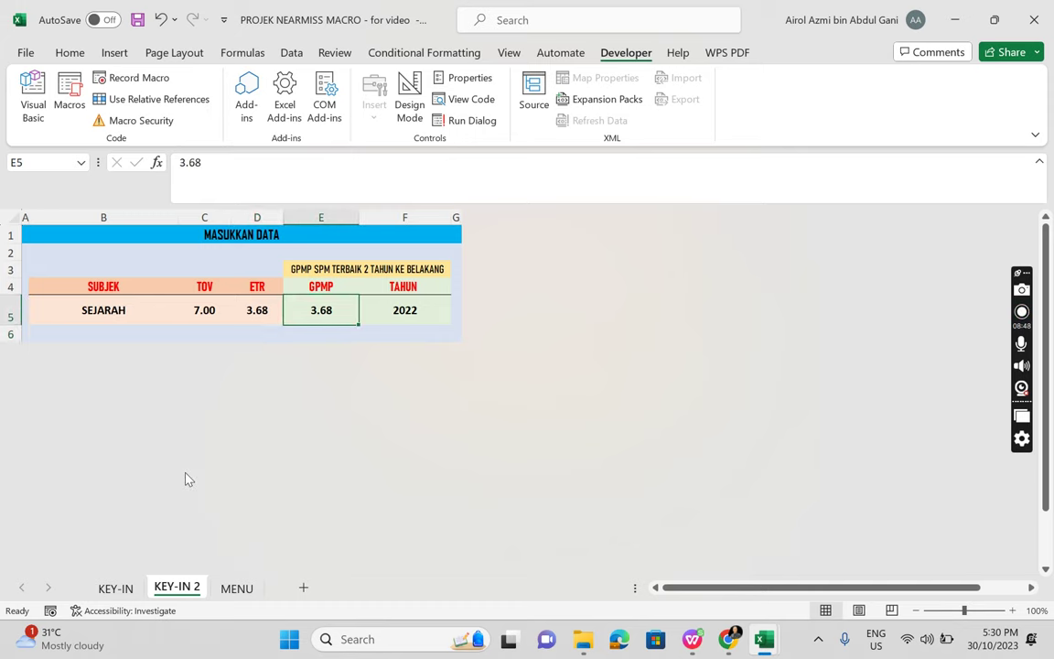
Step: Go through the KEY-IN and KEY-IN 2 sheets to the MENU sheet and generate the GPMP SEMASA report
{"action": "left_click", "coordinate": [121, 586]}
{"action": "left_click", "coordinate": [180, 593]}
{"action": "left_click", "coordinate": [235, 592]}
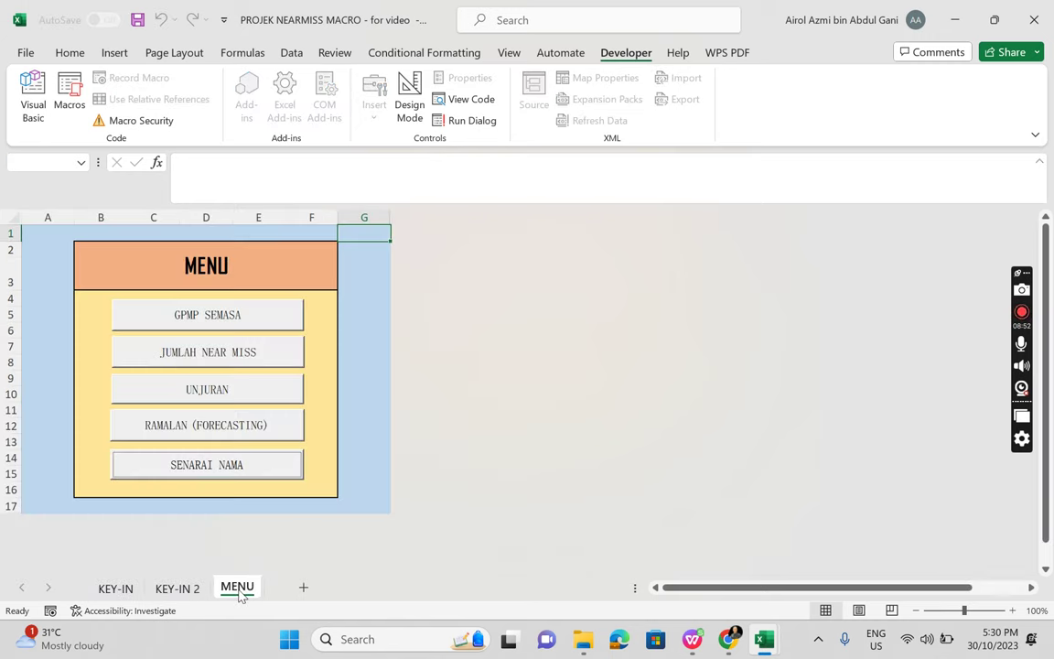
{"action": "left_click", "coordinate": [268, 316]}
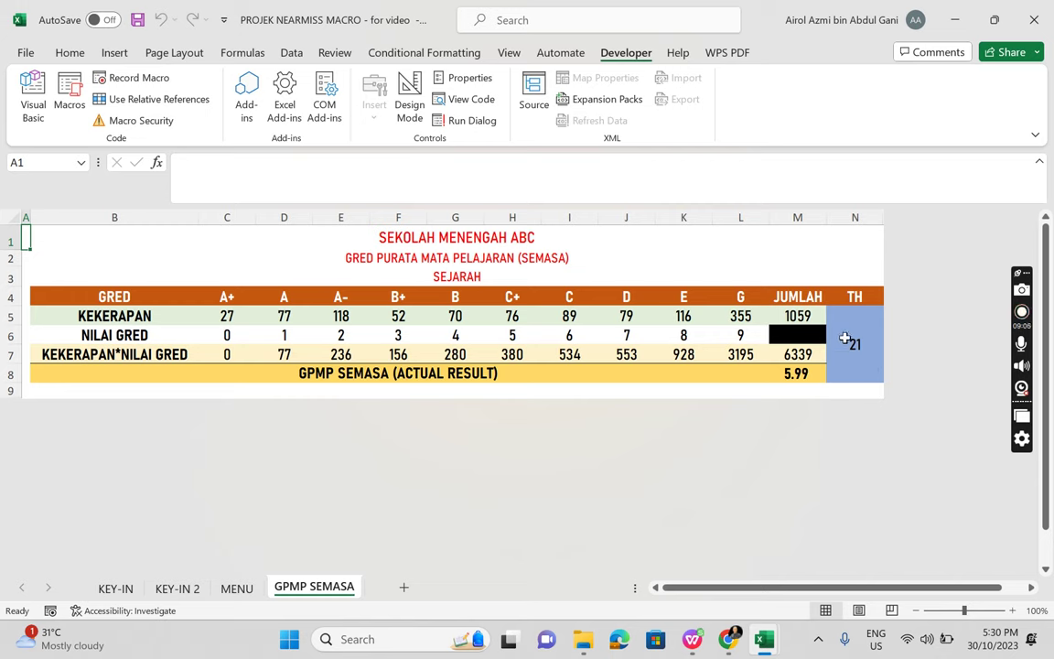
Step: Return to the MENU sheet and generate the JUMLAH NEAR MISS report
{"action": "left_click", "coordinate": [237, 588]}
{"action": "left_click", "coordinate": [237, 355]}
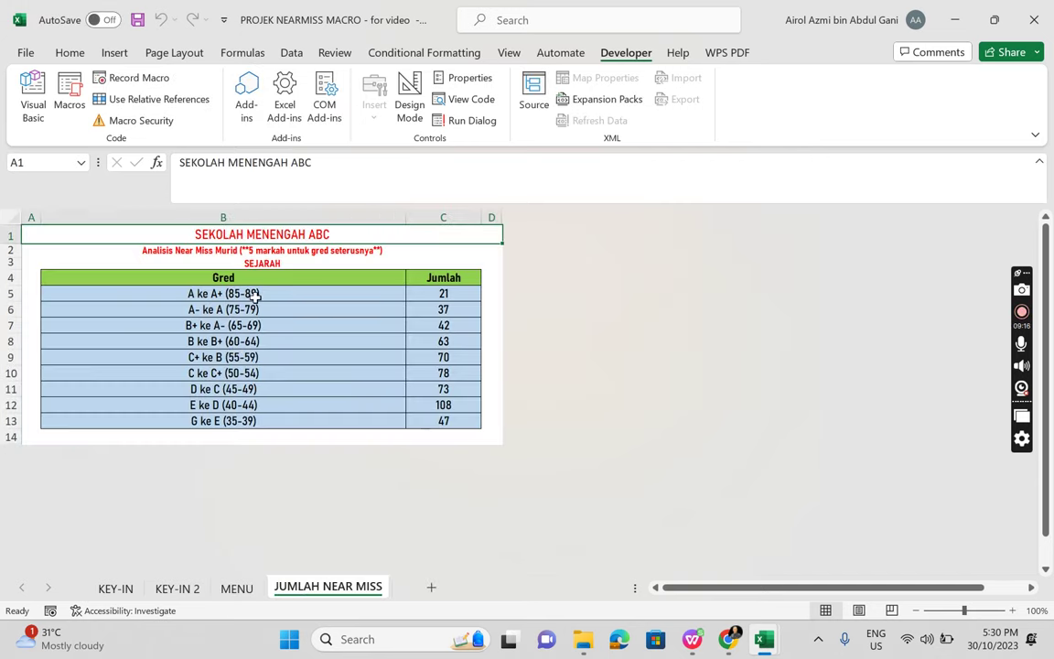
Step: Try to edit the near-miss analysis subtitle in cell A2 of the JUMLAH NEAR MISS sheet
{"action": "left_click", "coordinate": [297, 250]}
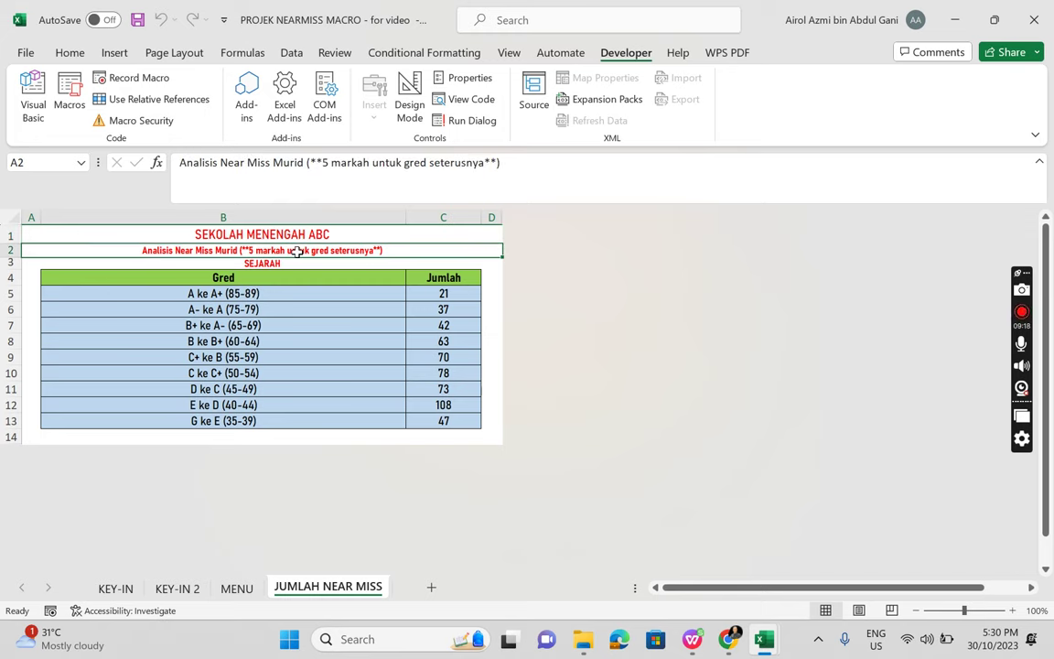
{"action": "left_click", "coordinate": [293, 155]}
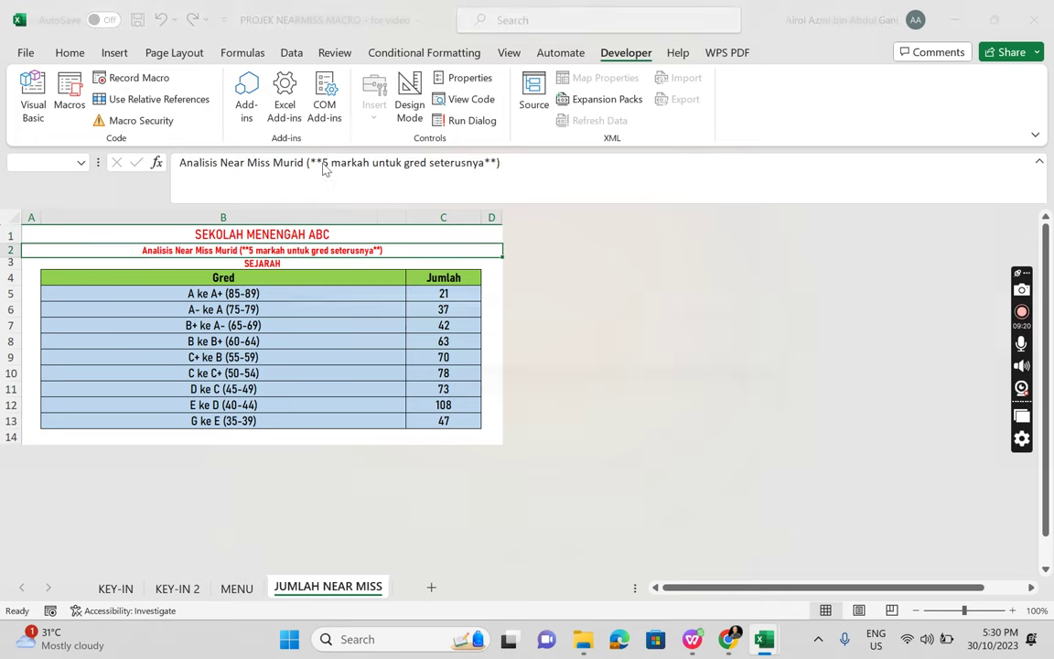
{"action": "left_click", "coordinate": [538, 364]}
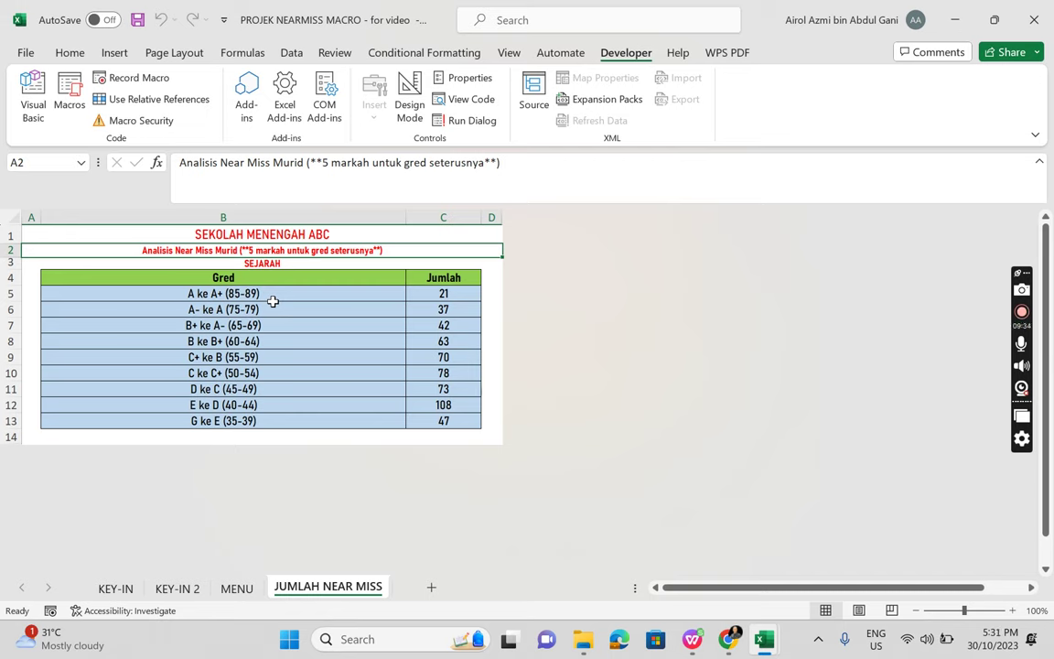
Step: Unprotect the JUMLAH NEAR MISS sheet to inspect the count formula in C5, and protect it again with the default permissions and no password
{"action": "left_click", "coordinate": [70, 53]}
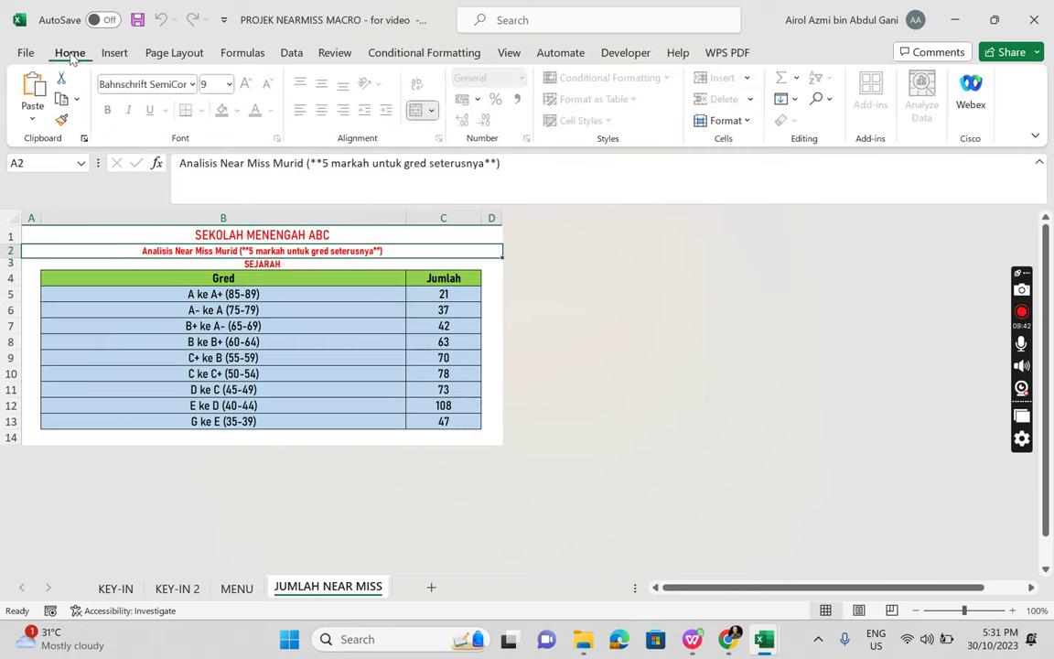
{"action": "left_click", "coordinate": [327, 55]}
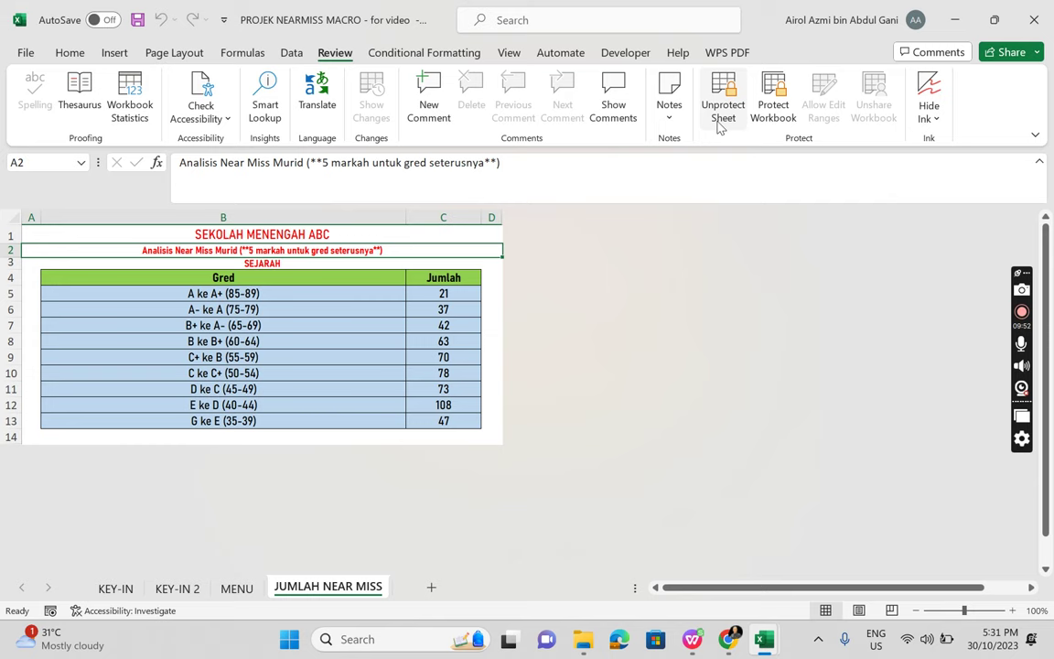
{"action": "left_click", "coordinate": [723, 126]}
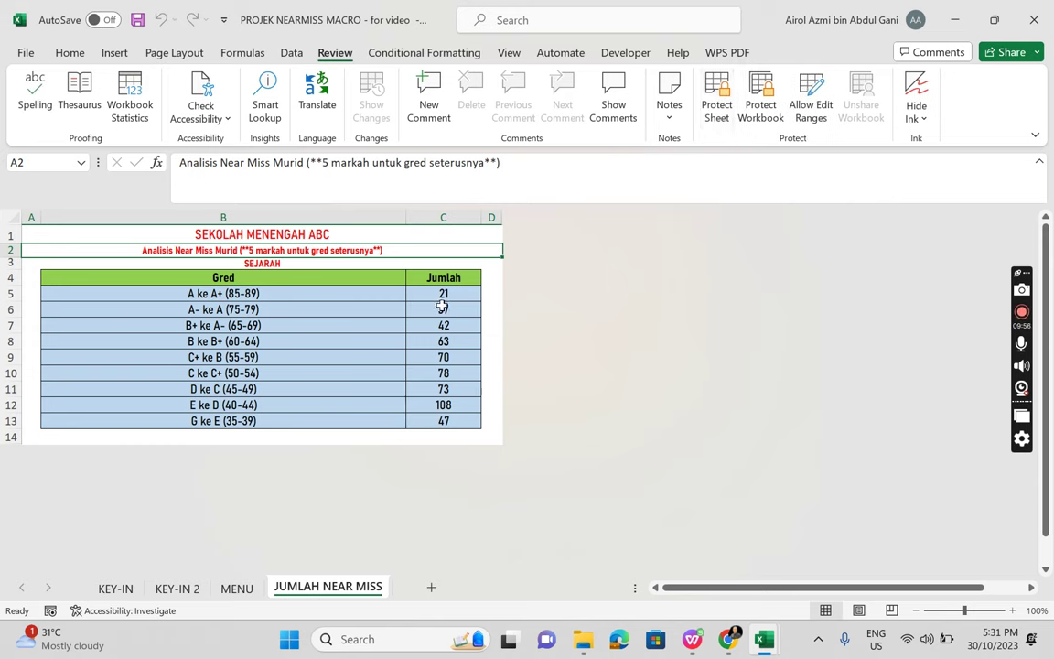
{"action": "left_click", "coordinate": [454, 295]}
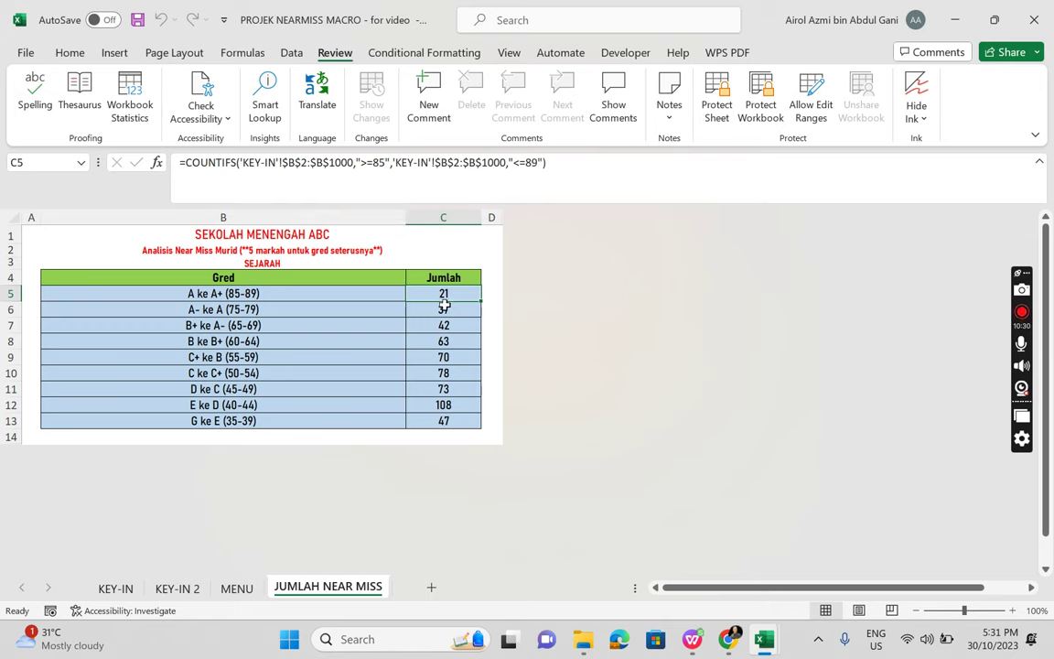
{"action": "left_click", "coordinate": [714, 105]}
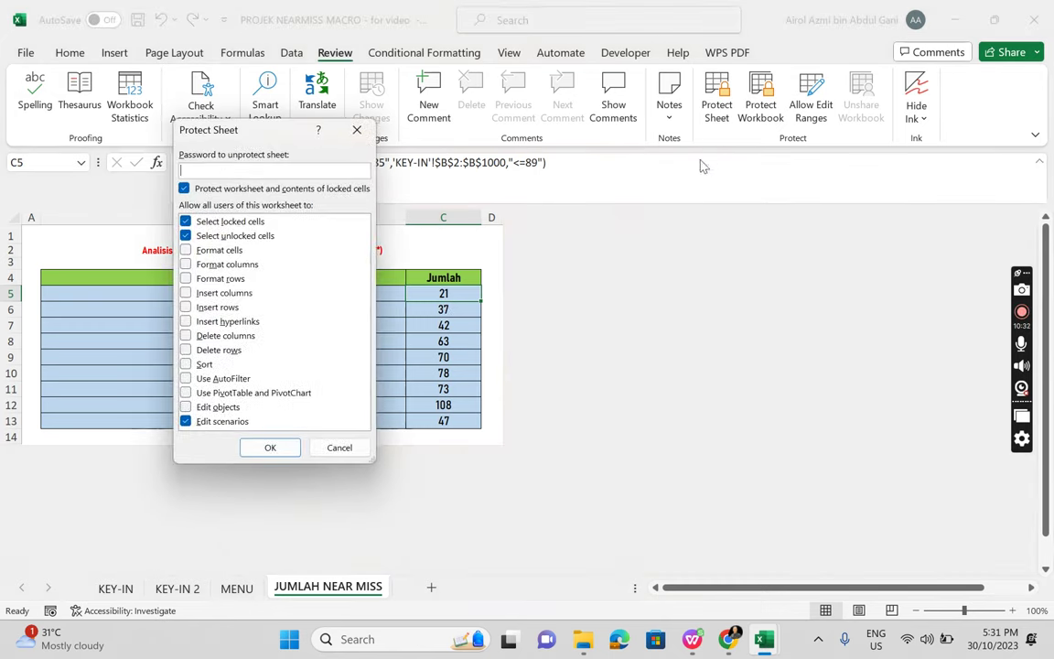
{"action": "left_click", "coordinate": [271, 448]}
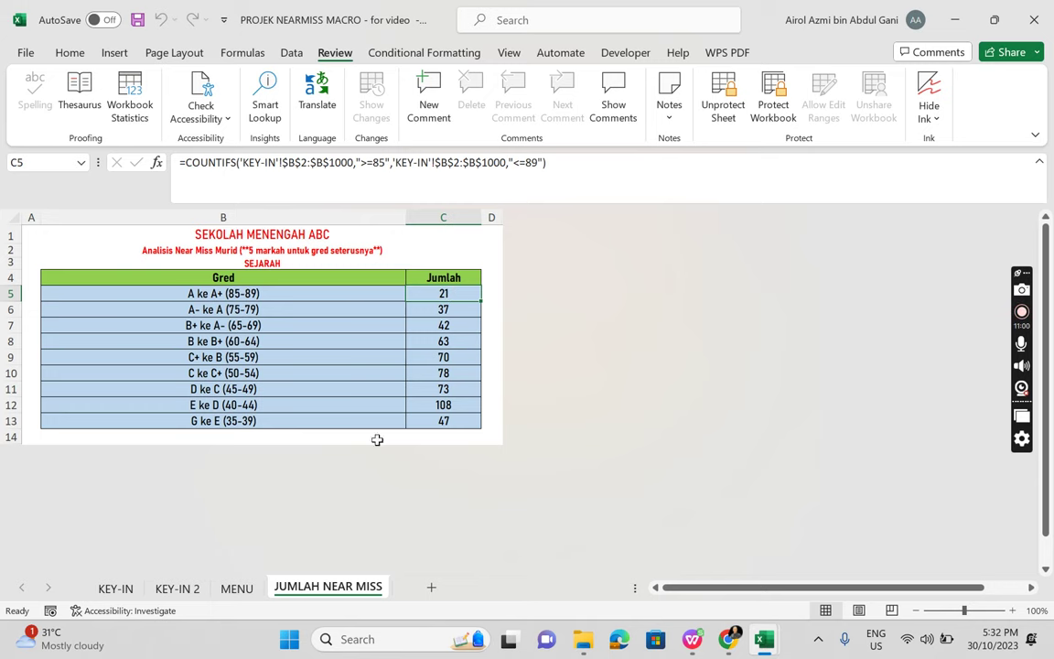
Step: Generate the UNJURAN report from the MENU sheet, and return there to generate the RAMALAN (FORECASTING) report
{"action": "left_click", "coordinate": [236, 588]}
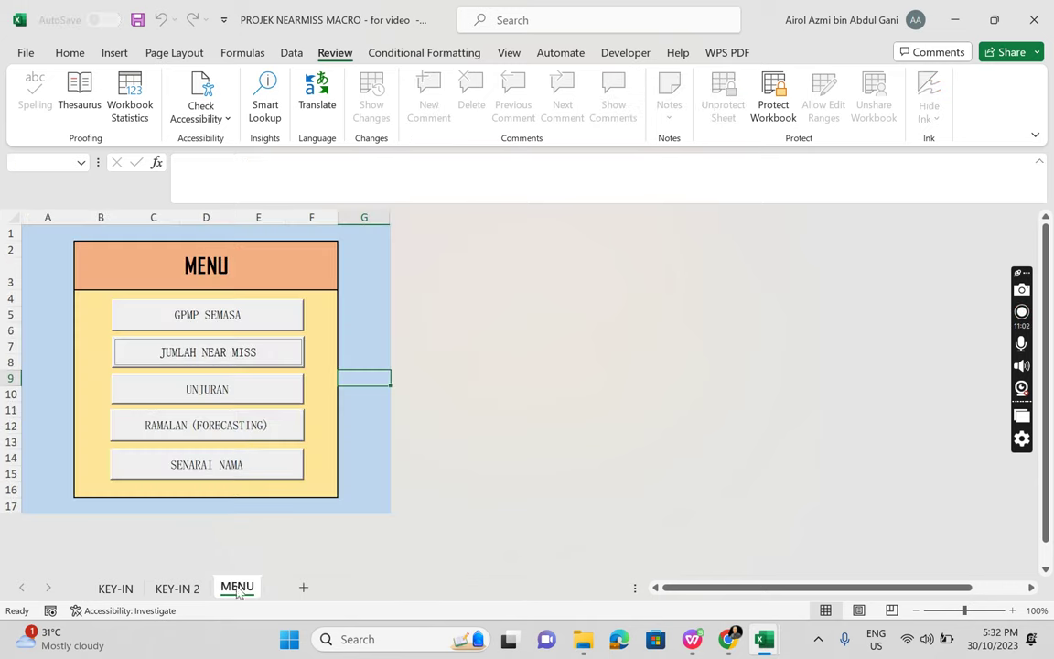
{"action": "left_click", "coordinate": [220, 393]}
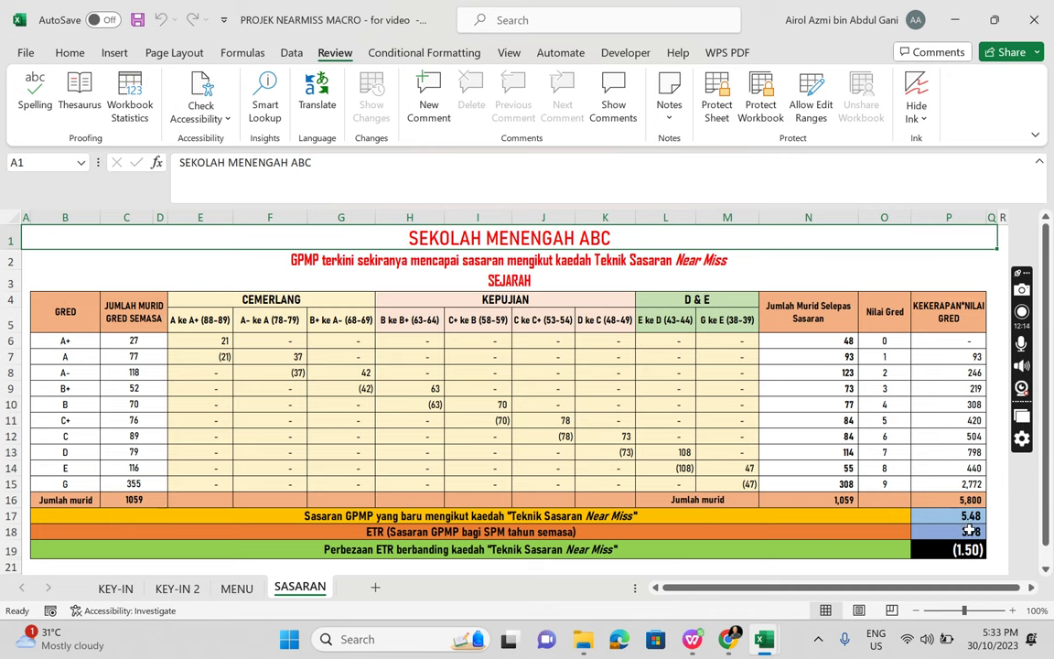
{"action": "left_click", "coordinate": [236, 588]}
{"action": "left_click", "coordinate": [209, 423]}
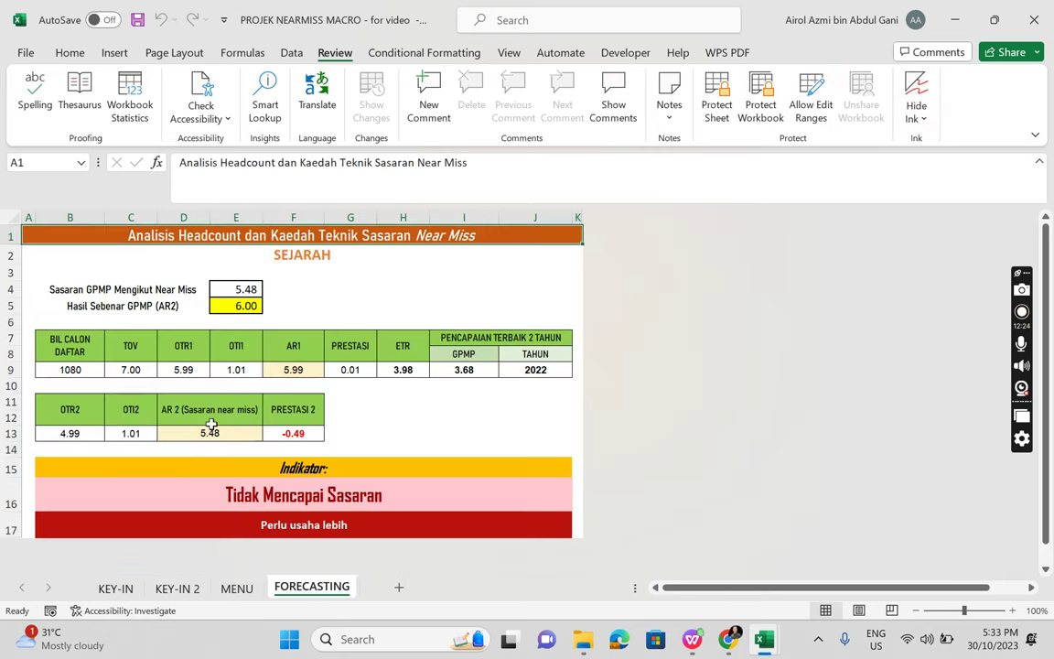
Step: Examine the OTR1, OTI1, AR1, ETR, AR 2 and PRESTASI 2 cells and their formulas on the FORECASTING sheet
{"action": "left_click", "coordinate": [398, 416]}
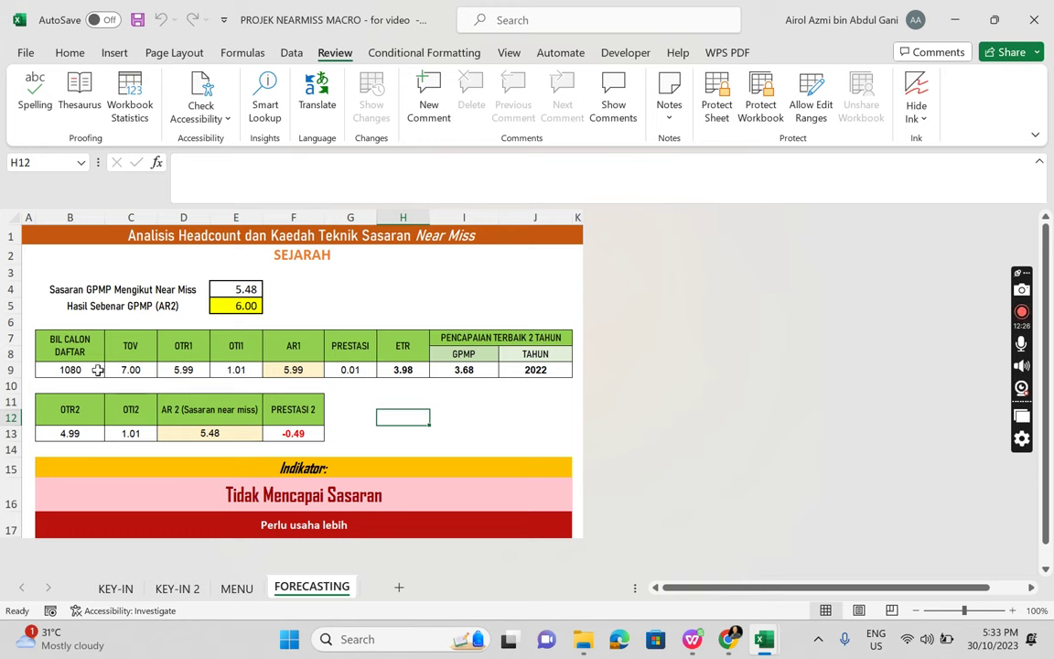
{"action": "left_click", "coordinate": [73, 370]}
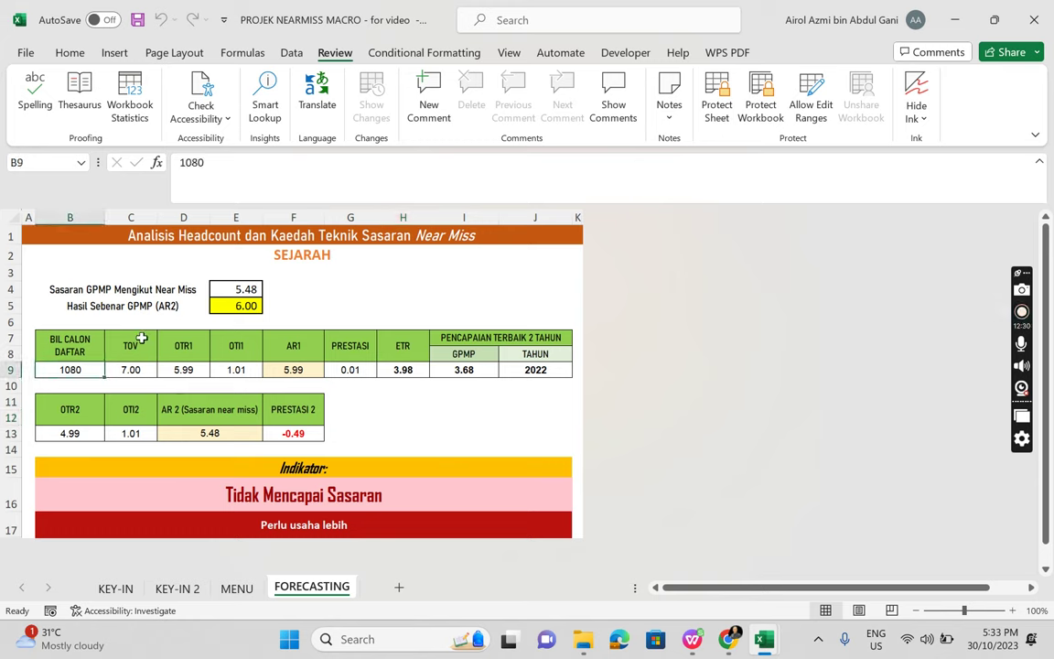
{"action": "left_click", "coordinate": [197, 370]}
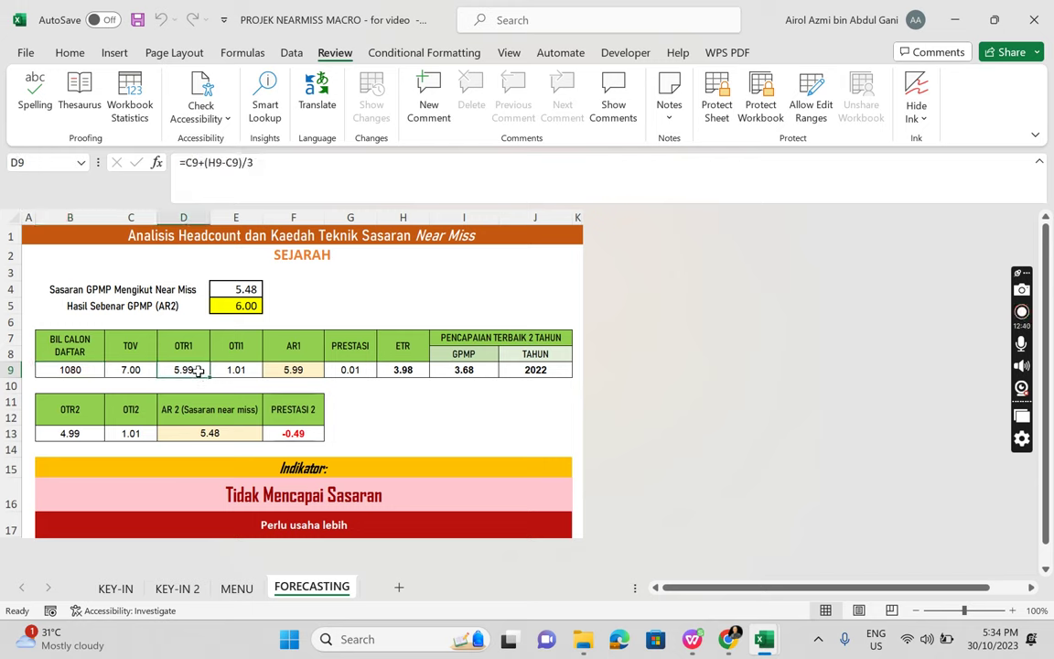
{"action": "left_click", "coordinate": [233, 370]}
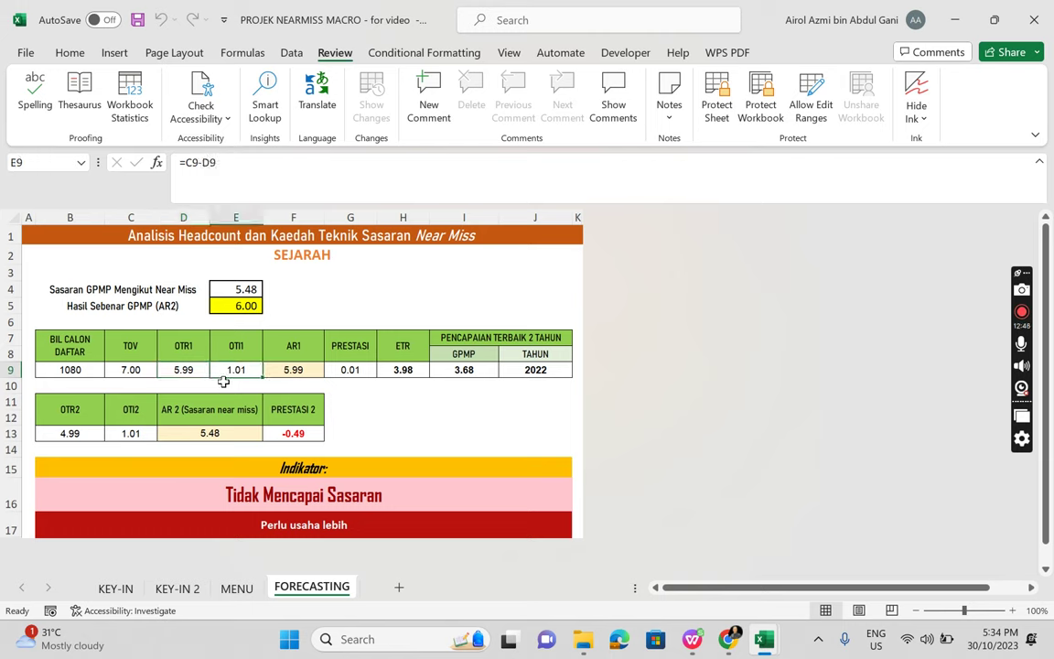
{"action": "left_click", "coordinate": [308, 370]}
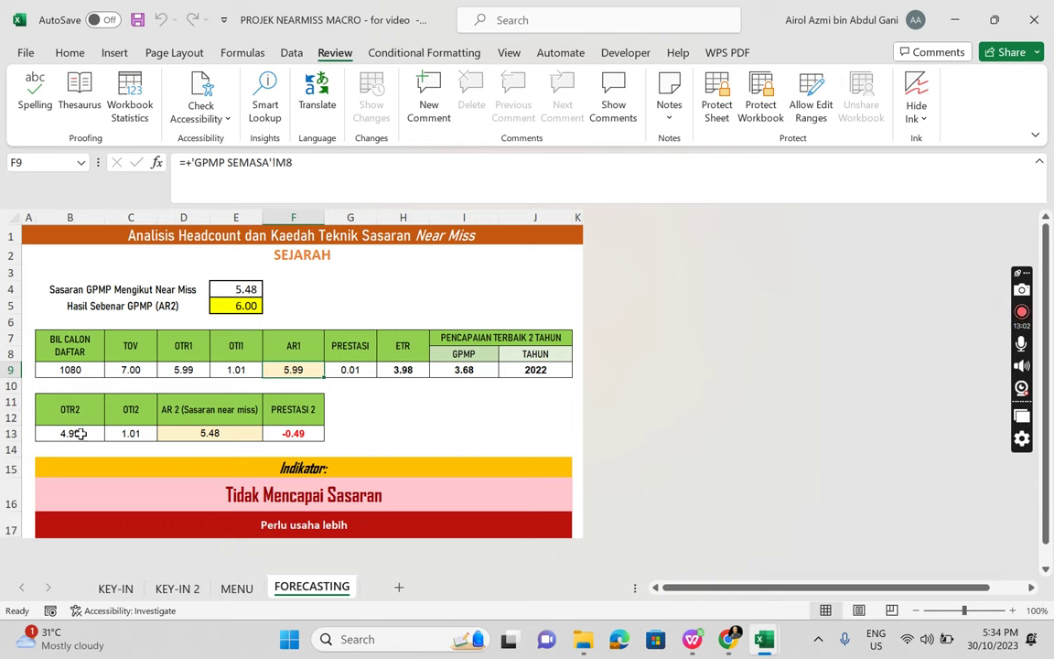
{"action": "left_click", "coordinate": [211, 435]}
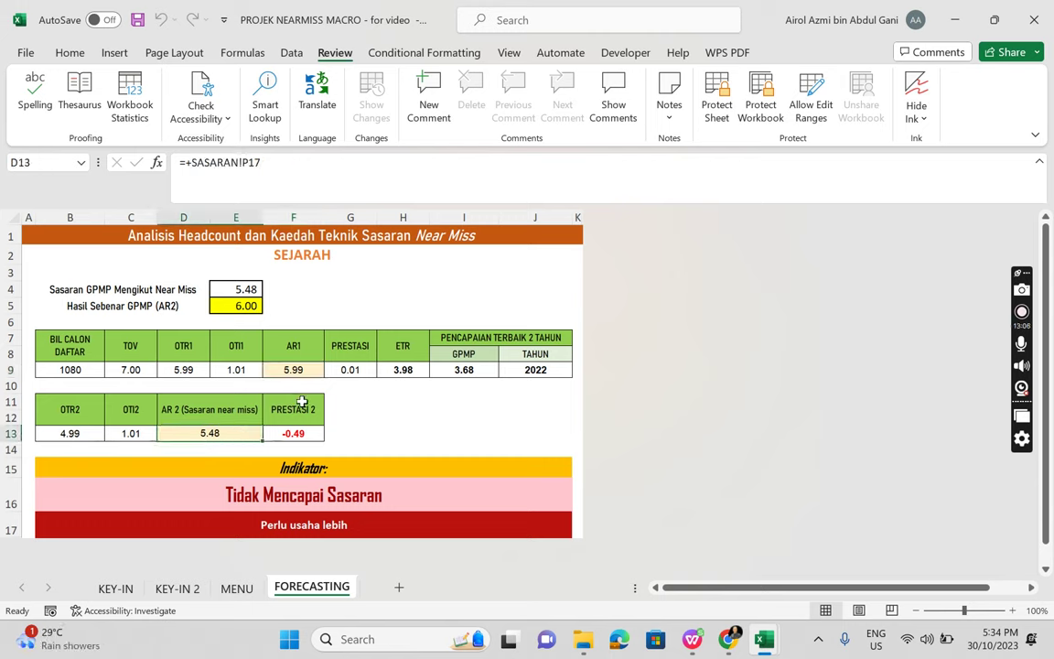
{"action": "left_click", "coordinate": [307, 435]}
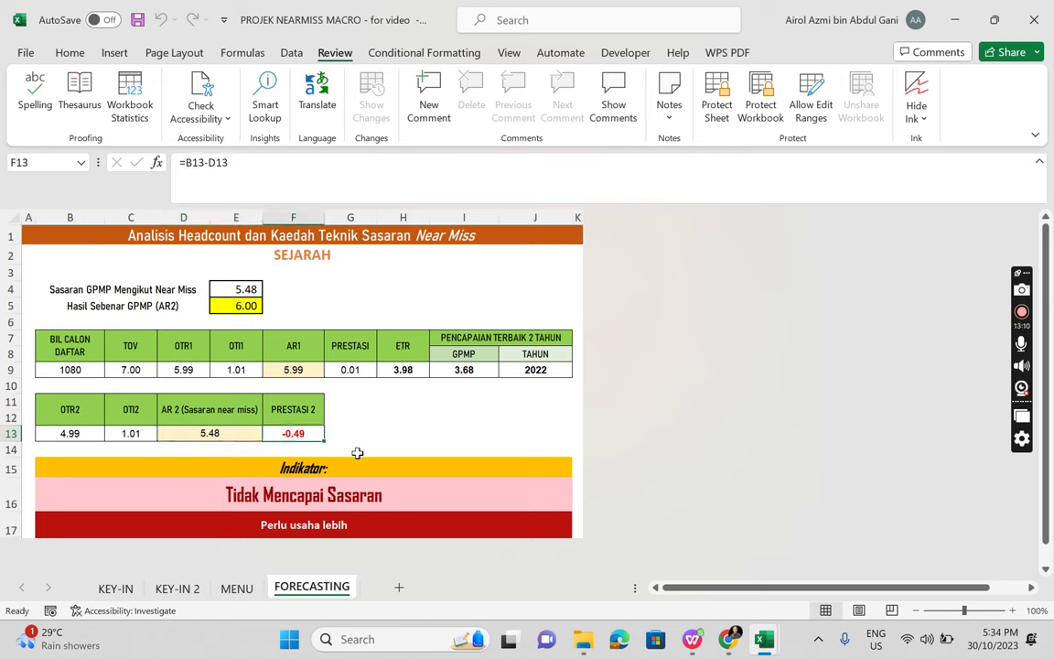
{"action": "left_click", "coordinate": [403, 370]}
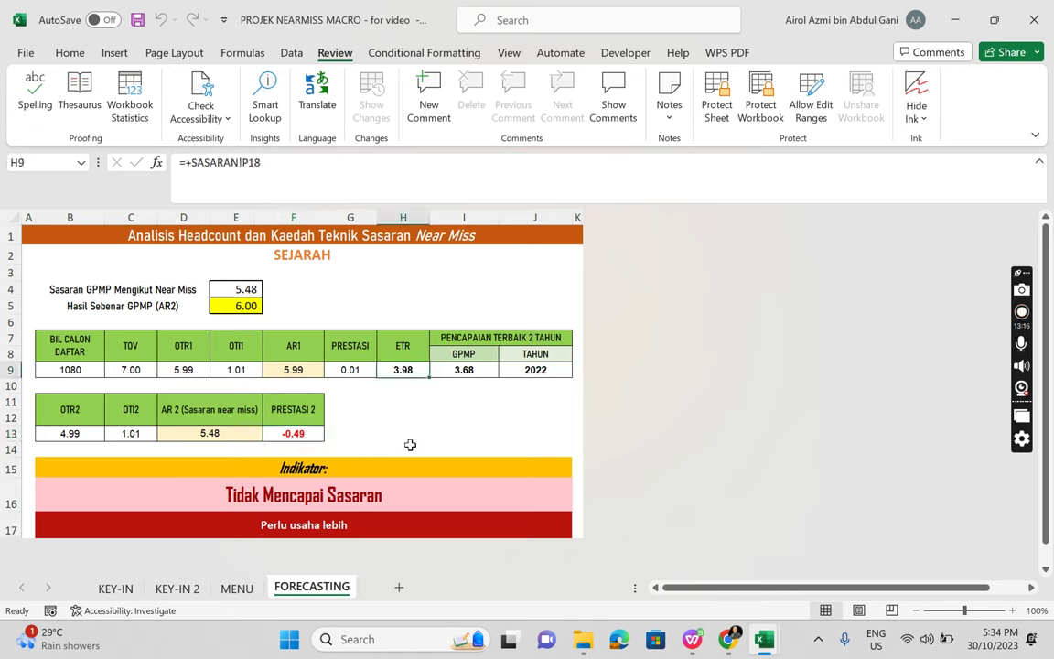
{"action": "left_click", "coordinate": [217, 435]}
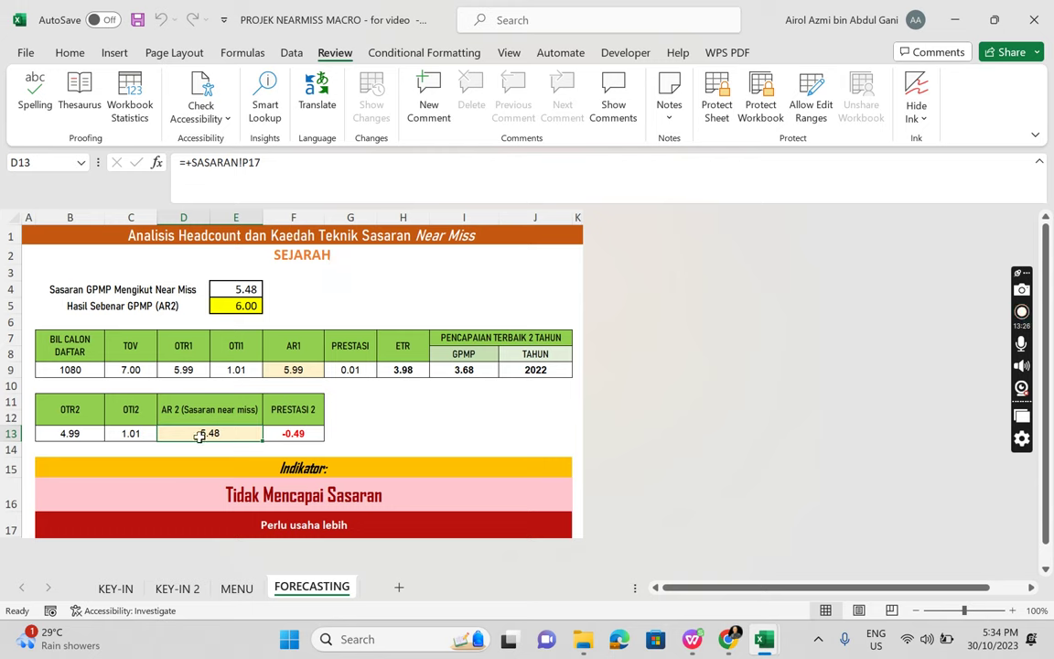
Step: Set the actual GPMP result (AR2) in E5 of the FORECASTING sheet to 5
{"action": "left_click", "coordinate": [247, 309]}
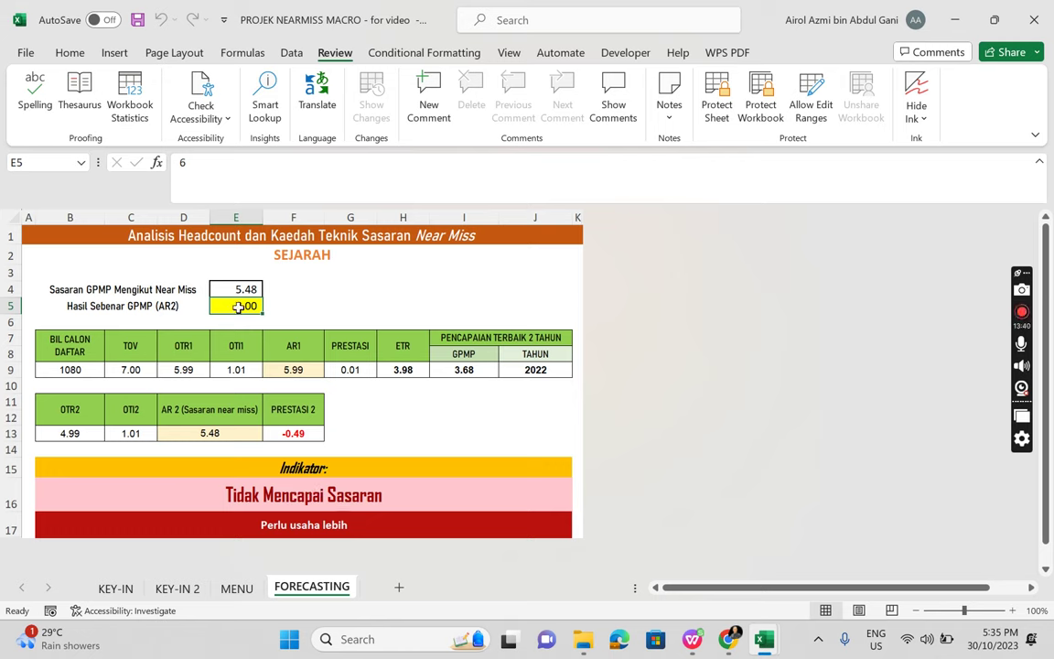
{"action": "type", "text": "5"}
{"action": "key", "text": "Return"}
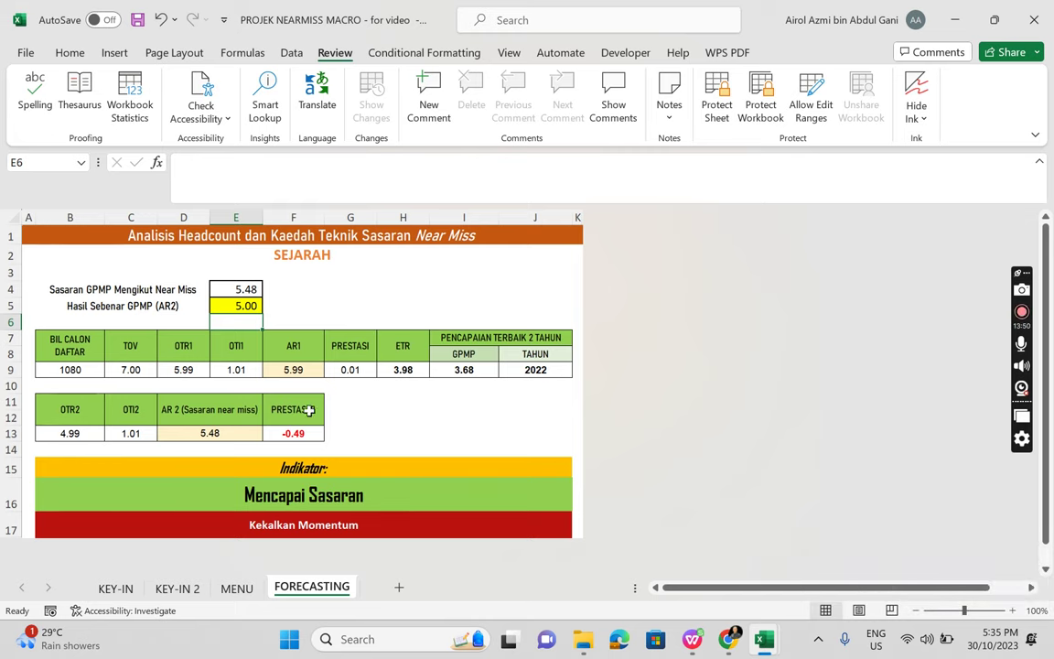
Step: Return to the MENU sheet and generate the SENARAI NAMA student list, showing it from its first row
{"action": "left_click", "coordinate": [237, 589]}
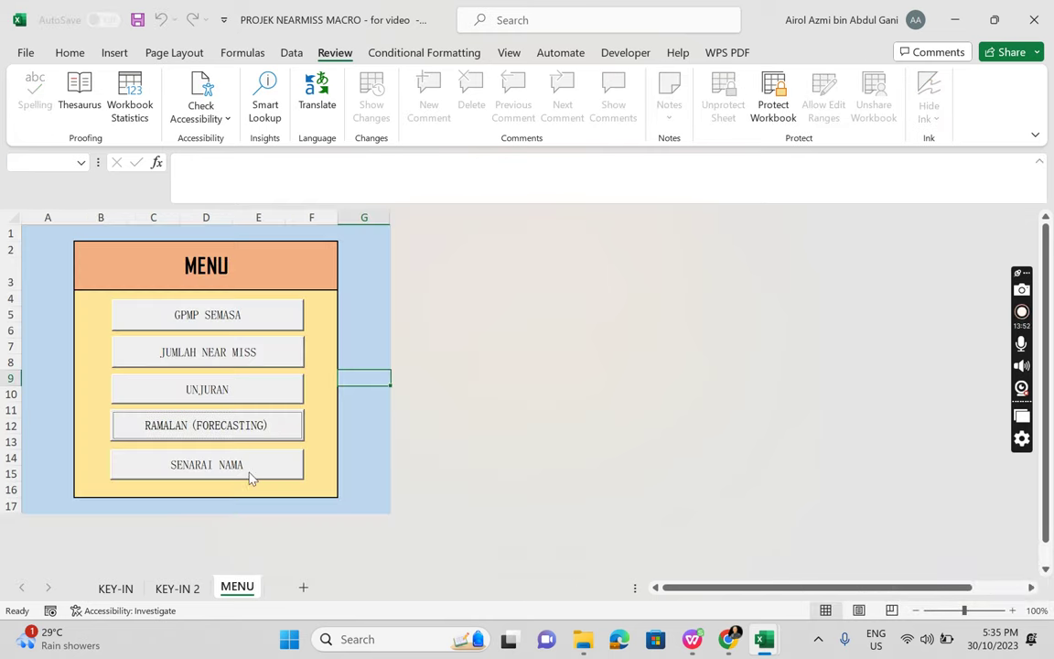
{"action": "left_click", "coordinate": [244, 467]}
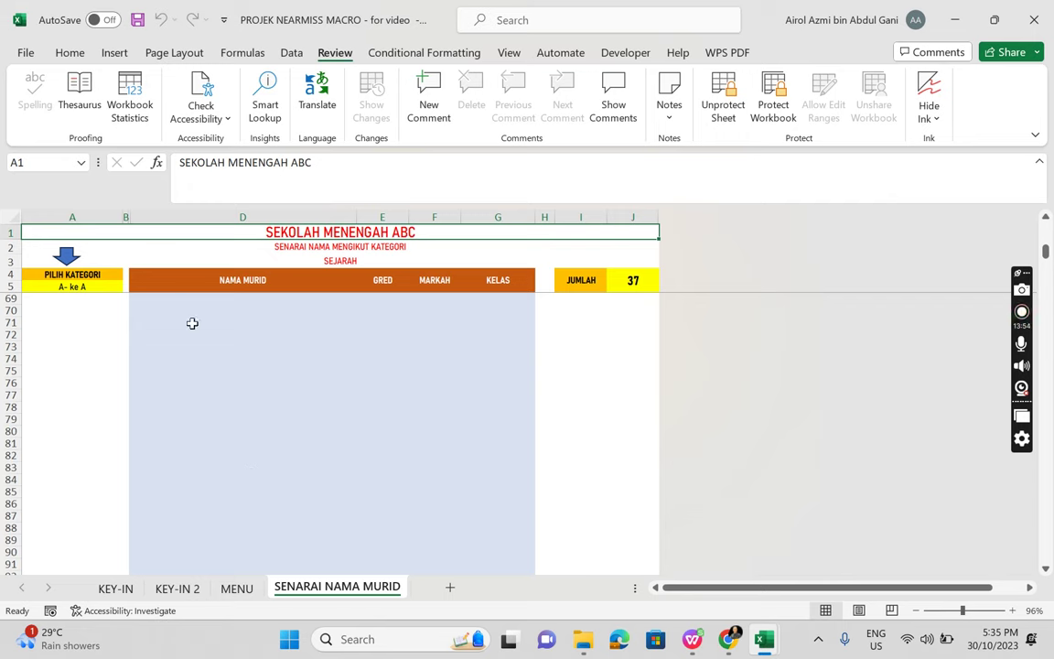
{"action": "left_click_drag", "start_coordinate": [1047, 254], "coordinate": [1045, 231]}
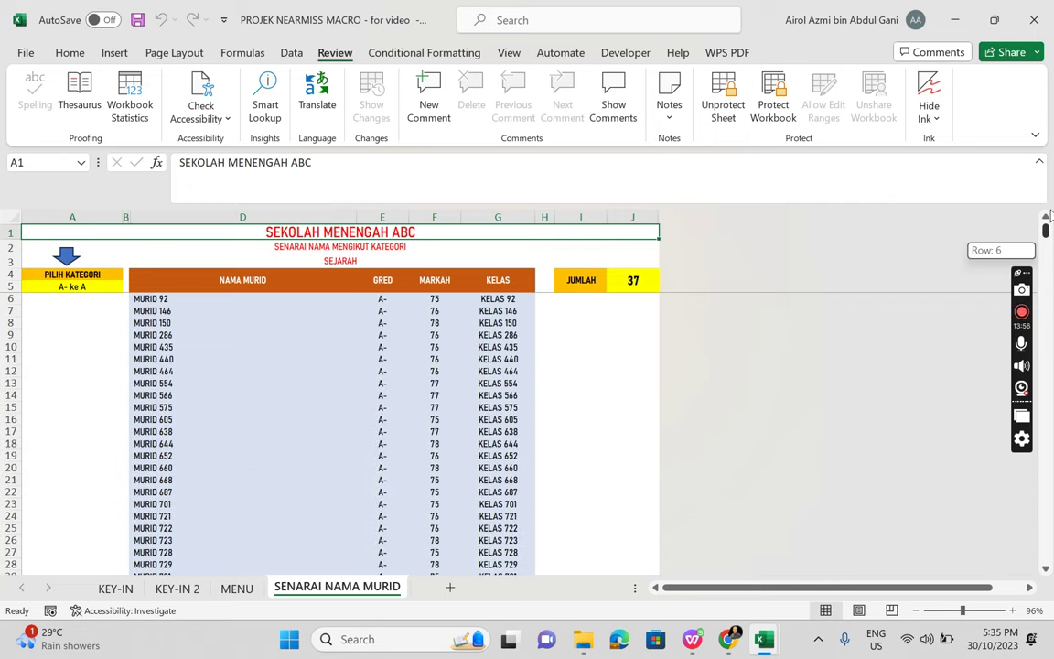
Step: List the students of the A ke A+ category and those of PERLU PERHATIAN using the category selection in A5
{"action": "left_click", "coordinate": [69, 287]}
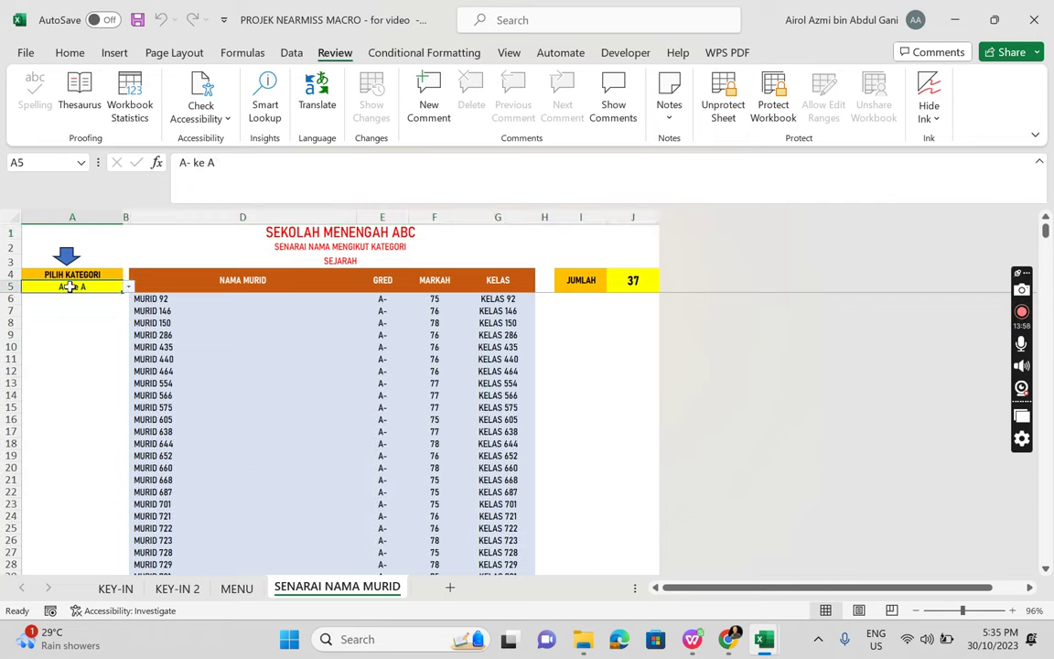
{"action": "left_click", "coordinate": [130, 287]}
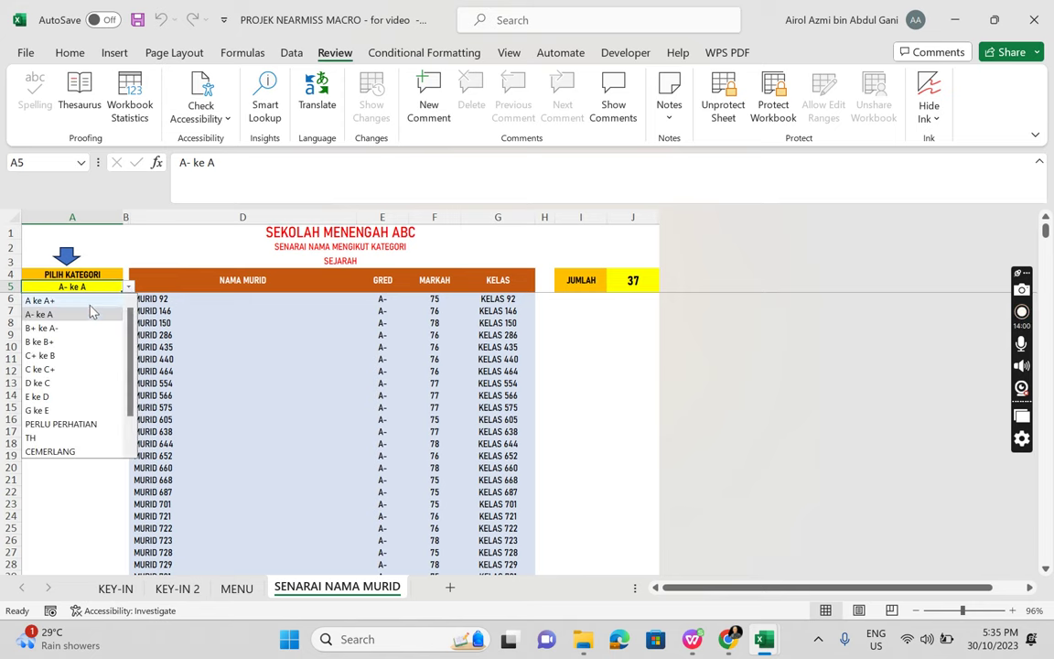
{"action": "left_click", "coordinate": [89, 301]}
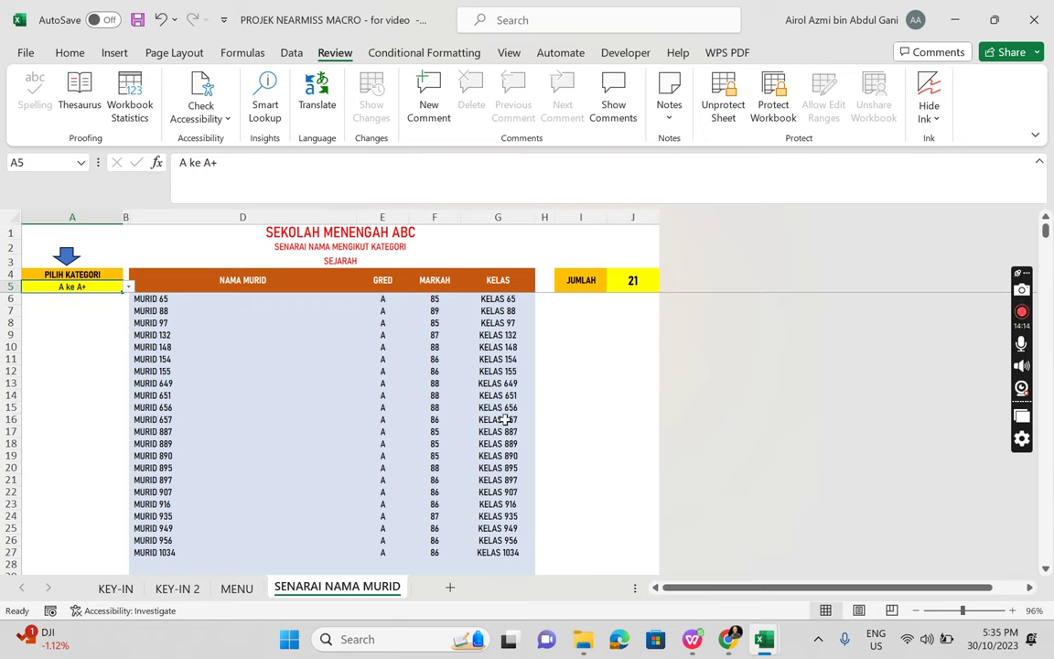
{"action": "left_click", "coordinate": [129, 287]}
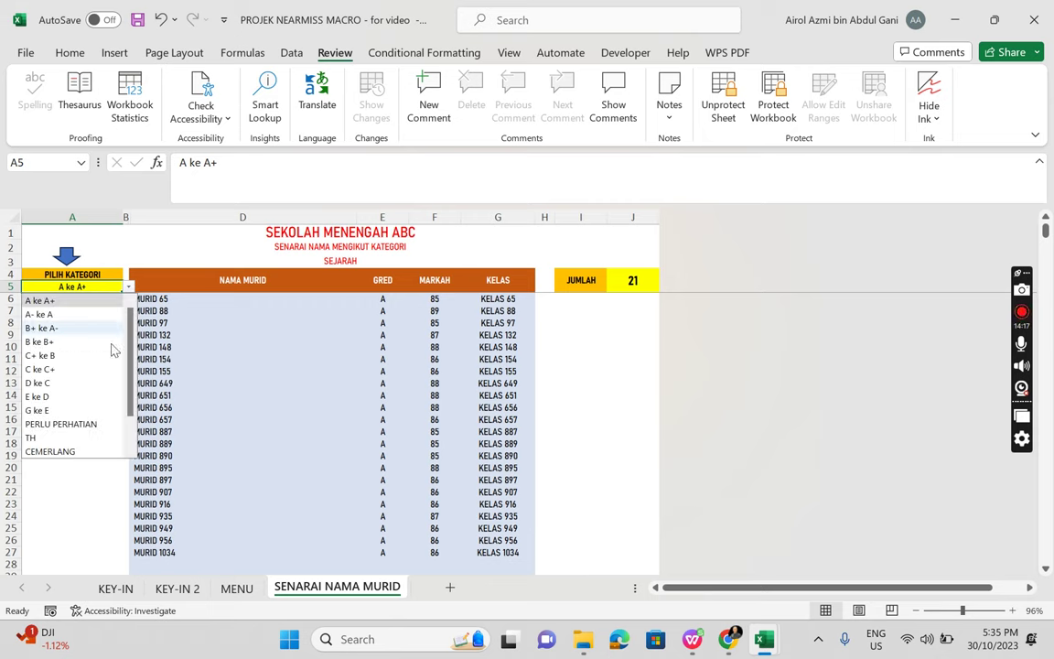
{"action": "left_click", "coordinate": [77, 425]}
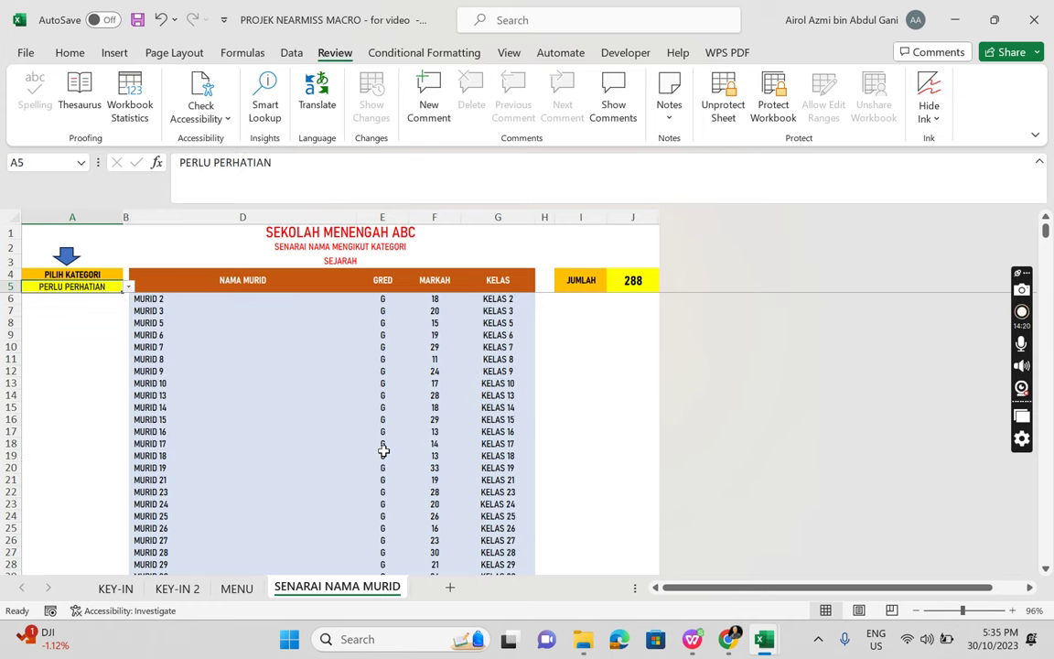
{"action": "left_click_drag", "start_coordinate": [1048, 234], "coordinate": [1052, 180]}
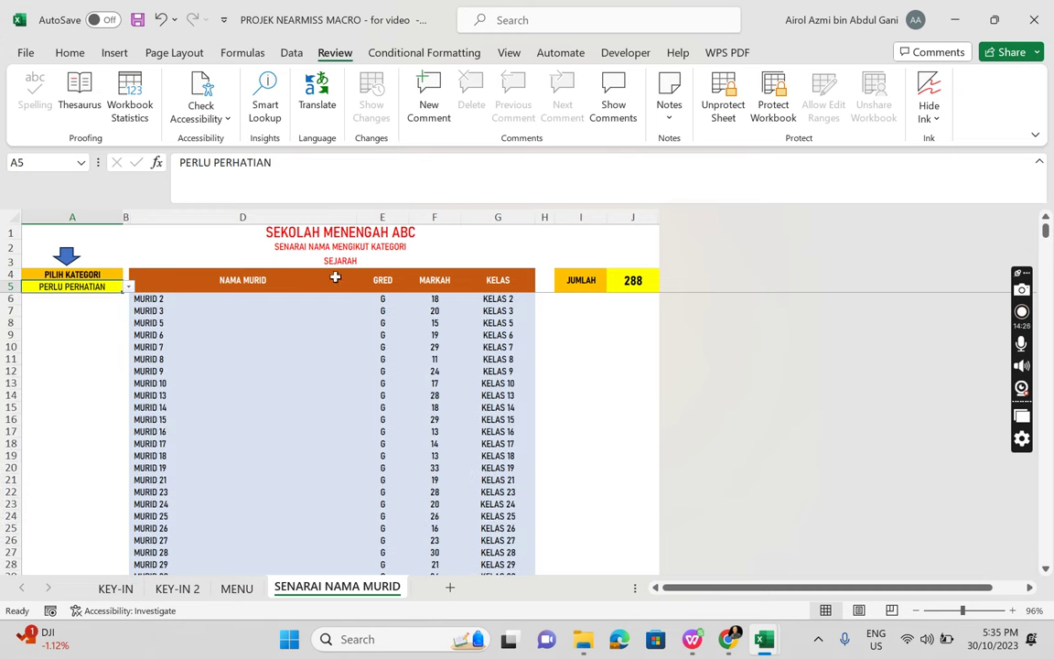
Step: Change the category in A5 of the student list to 70-74, and after that to 80-84
{"action": "left_click", "coordinate": [129, 286]}
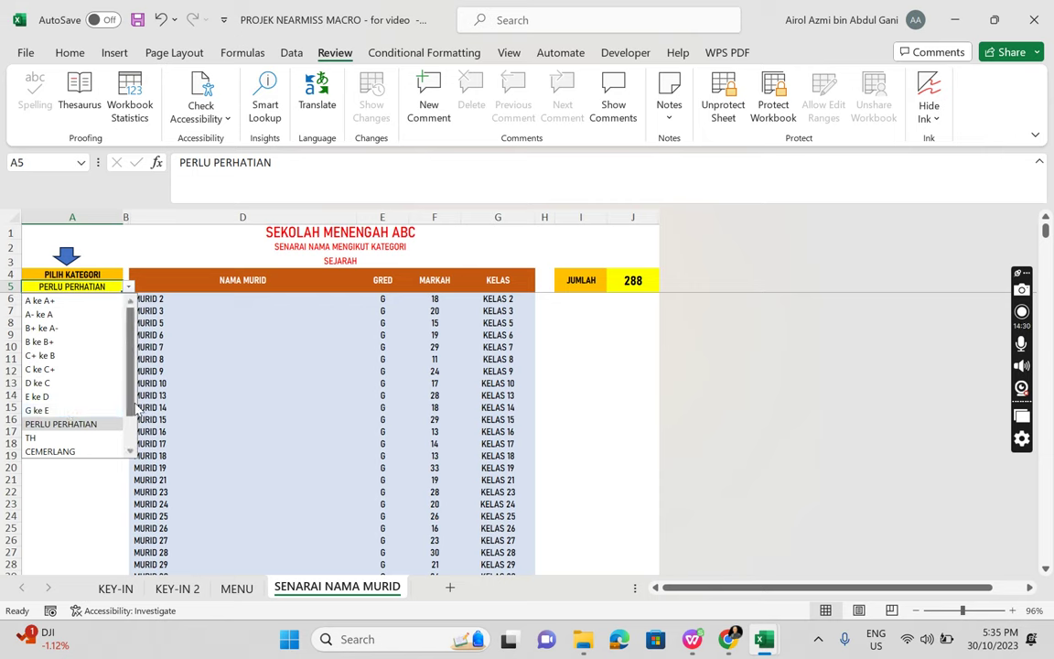
{"action": "scroll", "coordinate": [59, 430], "scroll_direction": "down", "scroll_amount": 2}
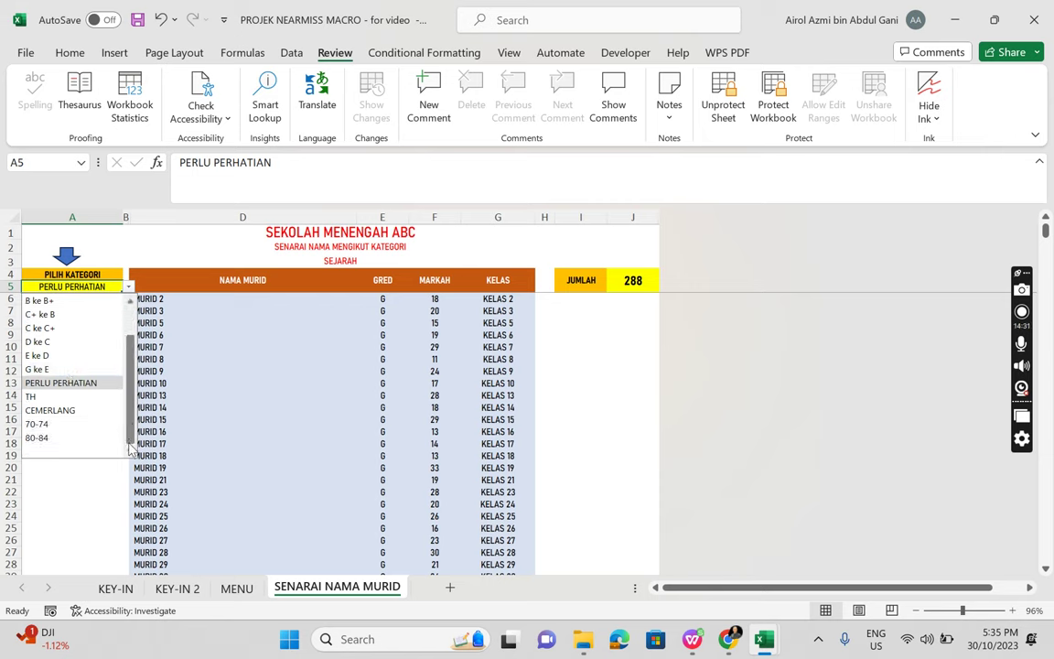
{"action": "left_click", "coordinate": [53, 425]}
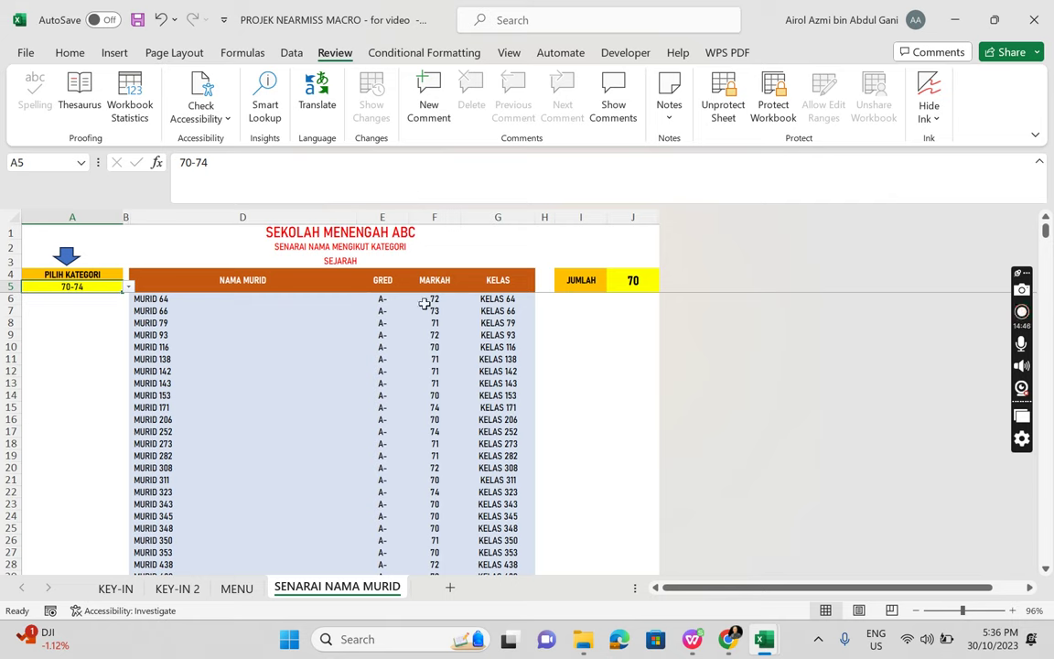
{"action": "left_click", "coordinate": [129, 288]}
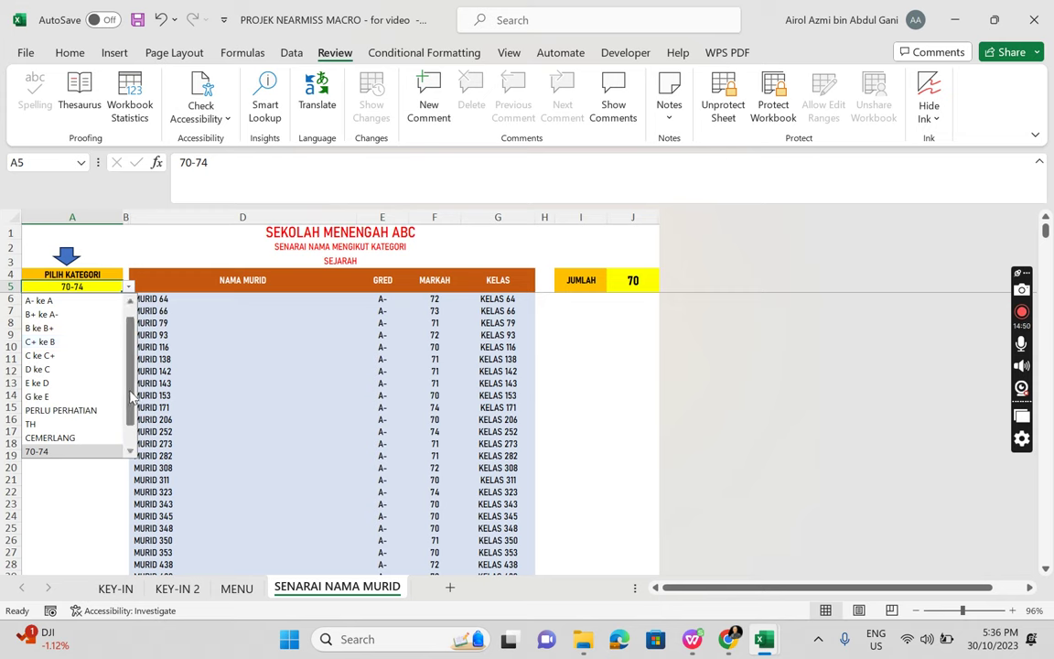
{"action": "scroll", "coordinate": [92, 398], "scroll_direction": "down", "scroll_amount": 2}
{"action": "left_click", "coordinate": [64, 438]}
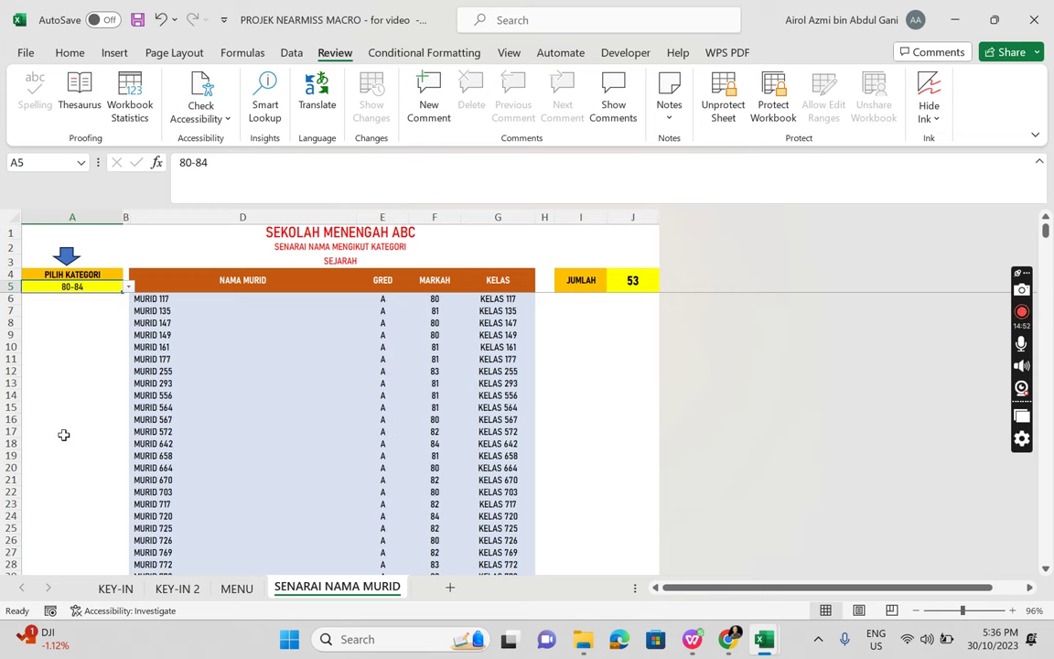
Step: Unhide the GRED sheet from the student list workbook's hidden sheets
{"action": "right_click", "coordinate": [370, 594]}
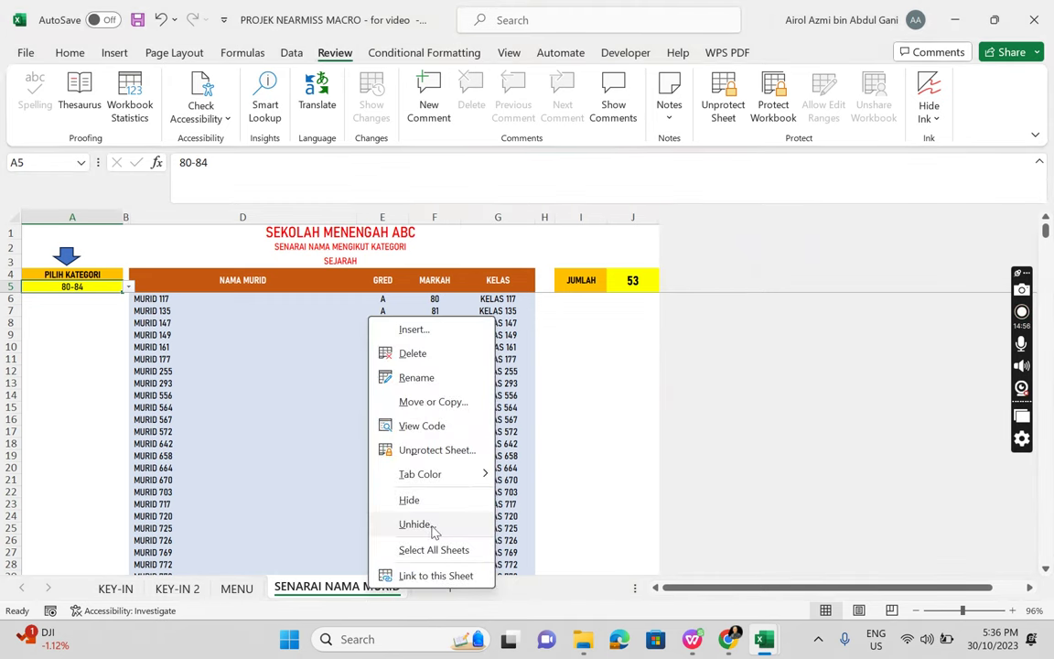
{"action": "left_click", "coordinate": [415, 524]}
{"action": "left_click", "coordinate": [311, 514]}
{"action": "left_click", "coordinate": [454, 584]}
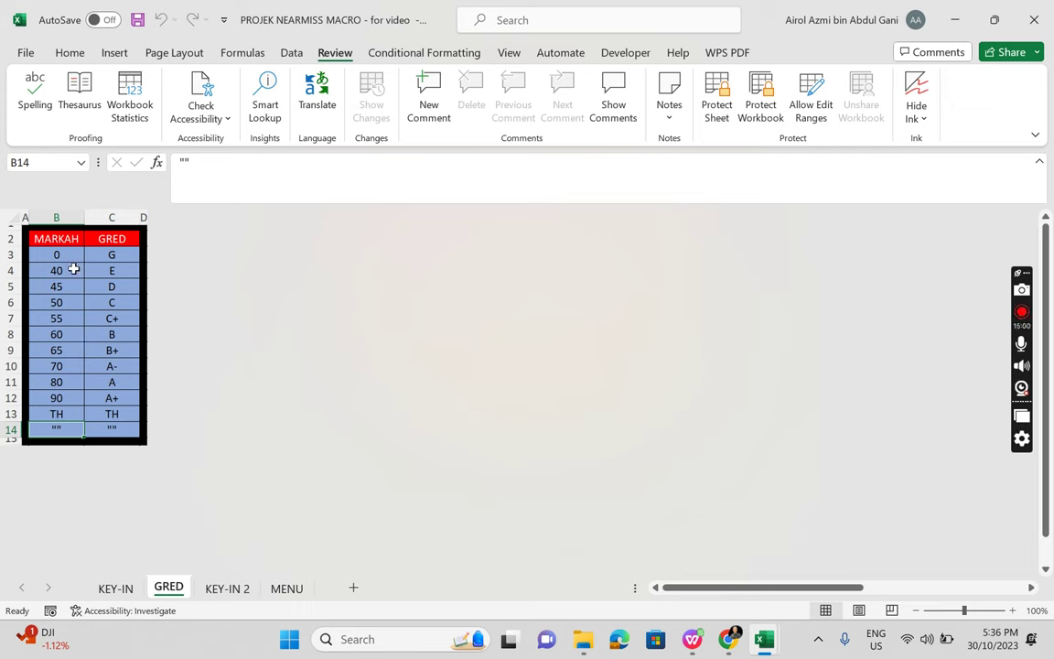
Step: Examine the MARKAH and GRED table in B3:C13, especially the minimum marks for grades E, A- and A
{"action": "left_click_drag", "start_coordinate": [65, 254], "coordinate": [111, 414]}
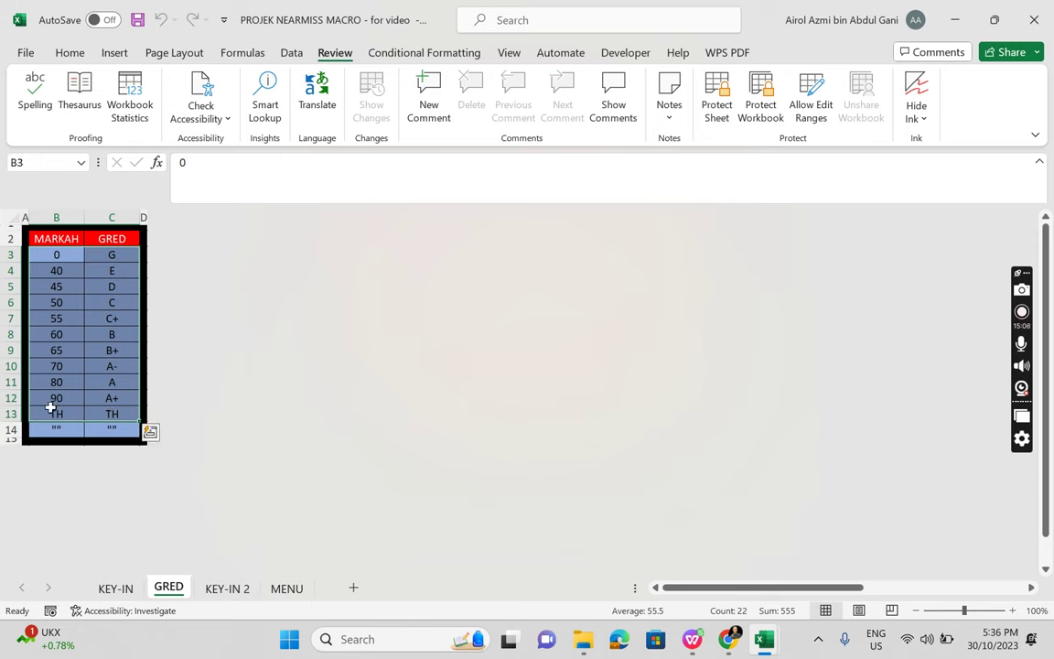
{"action": "left_click", "coordinate": [64, 271]}
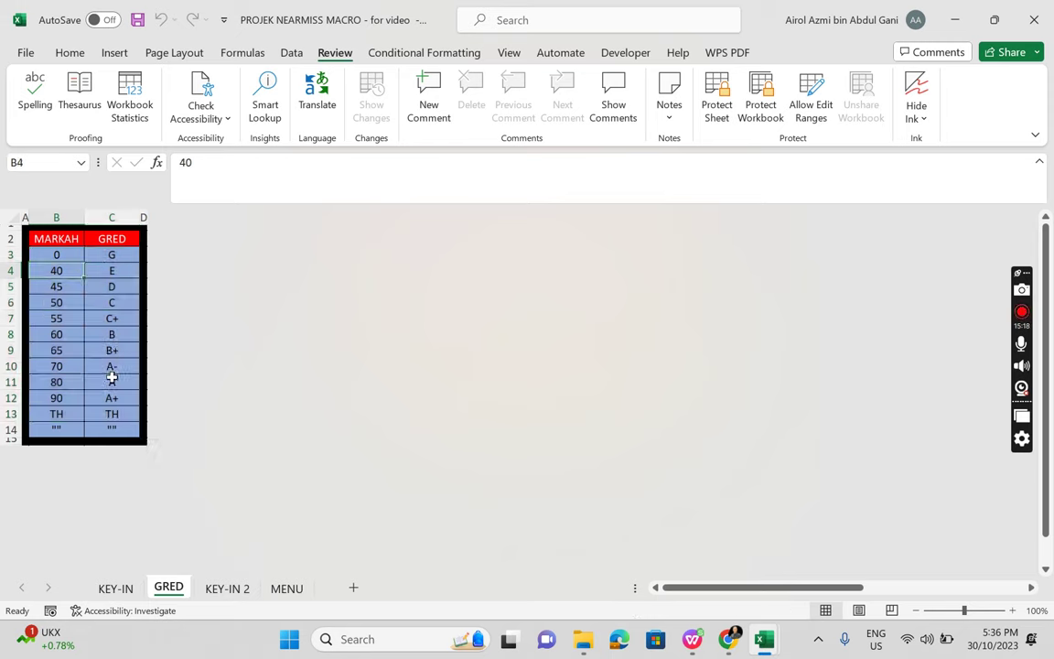
{"action": "left_click", "coordinate": [111, 366]}
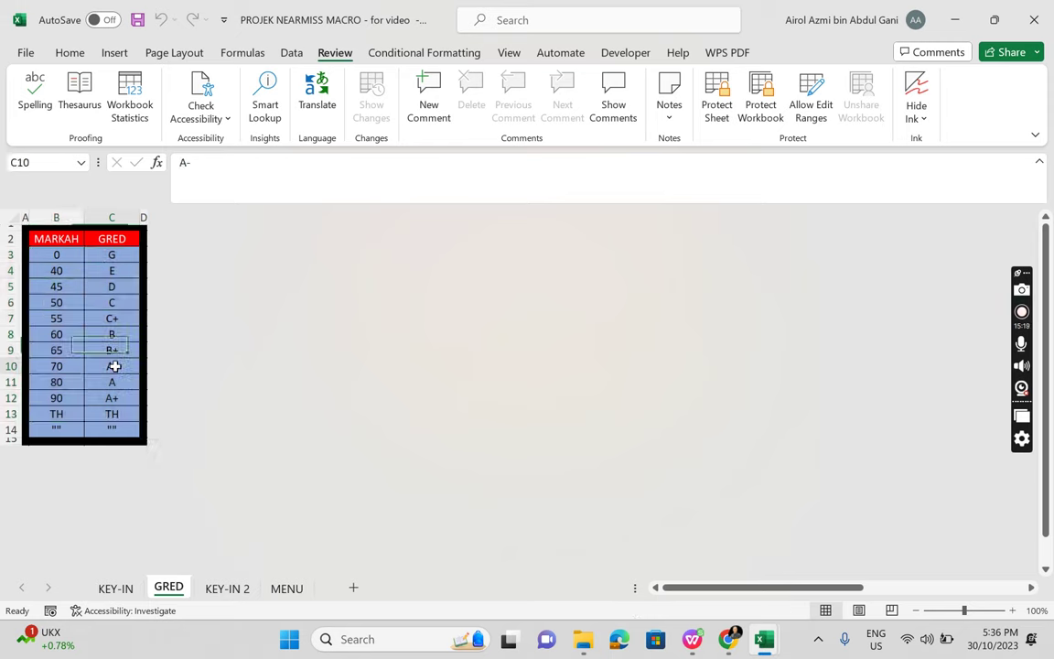
{"action": "left_click", "coordinate": [67, 380]}
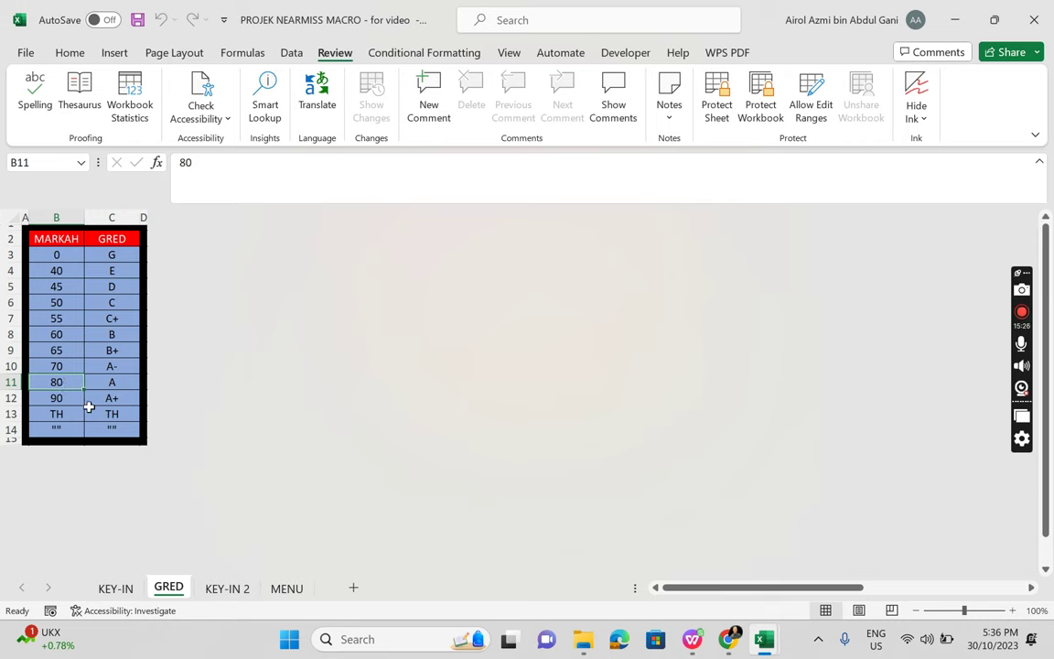
{"action": "left_click", "coordinate": [69, 365]}
{"action": "left_click", "coordinate": [67, 379]}
Step: Generate the SENARAI NAMA student list again from the MENU sheet and review the category options in A5
{"action": "left_click", "coordinate": [287, 588]}
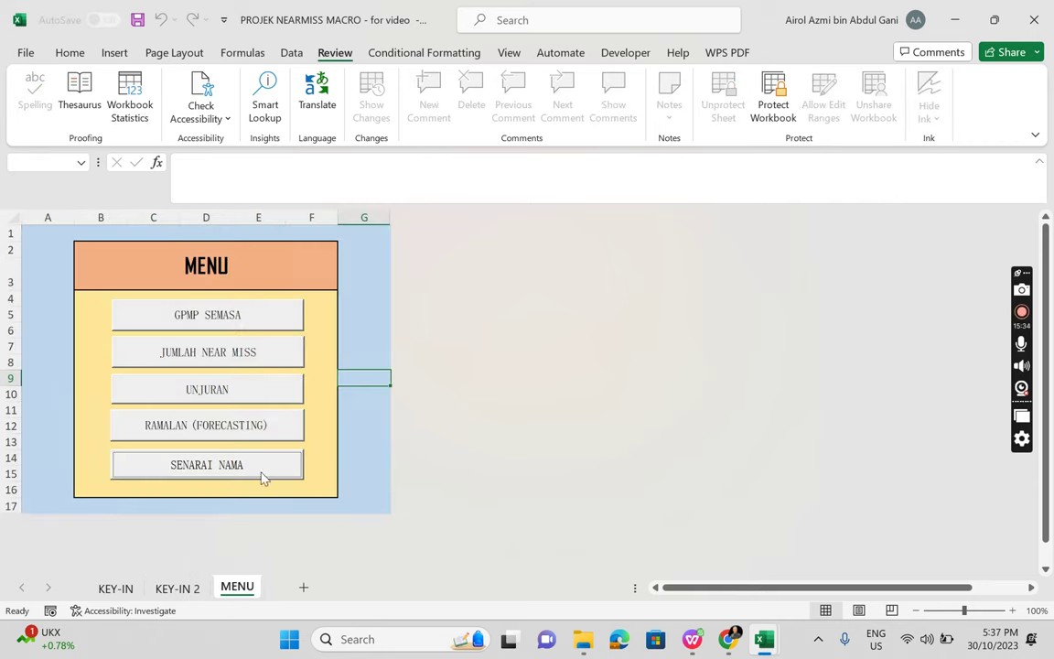
{"action": "left_click", "coordinate": [228, 464]}
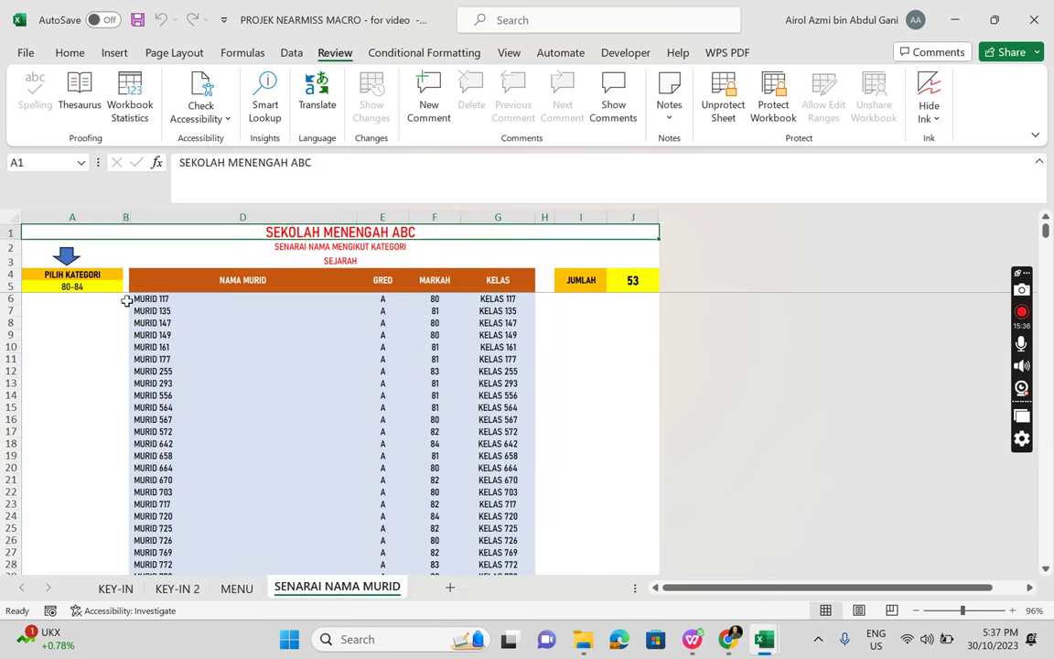
{"action": "left_click", "coordinate": [100, 289]}
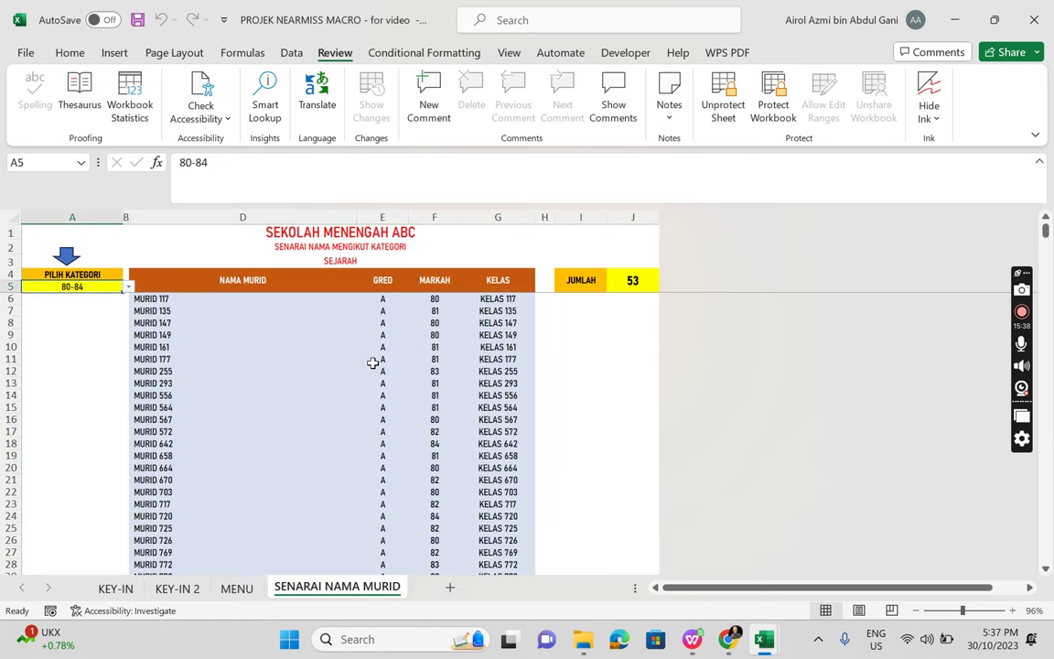
{"action": "left_click", "coordinate": [129, 287]}
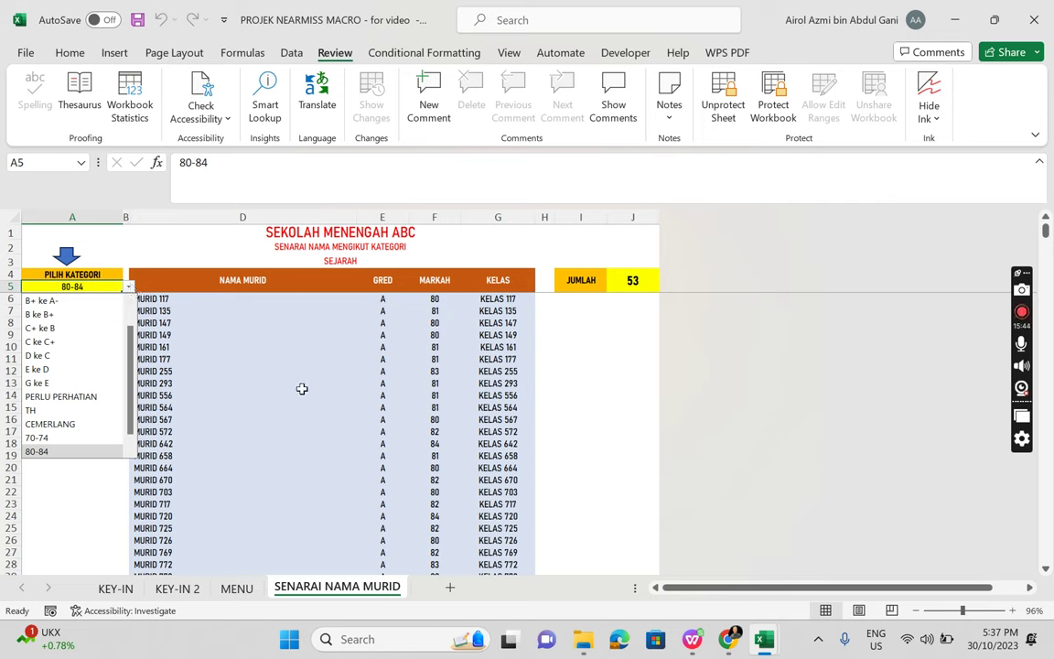
{"action": "key", "text": "Escape"}
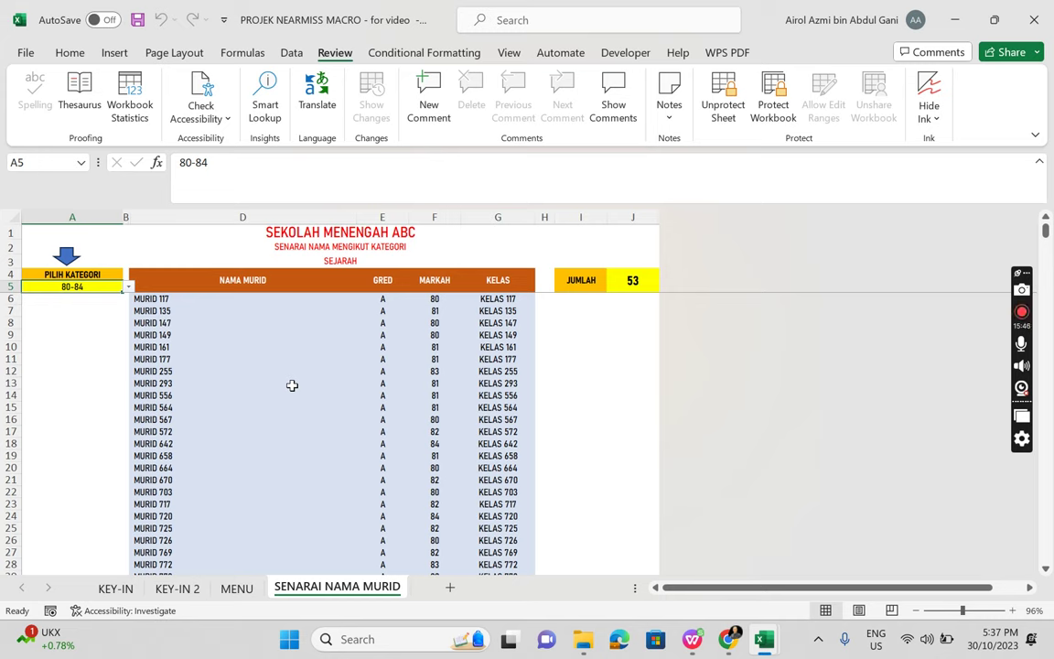